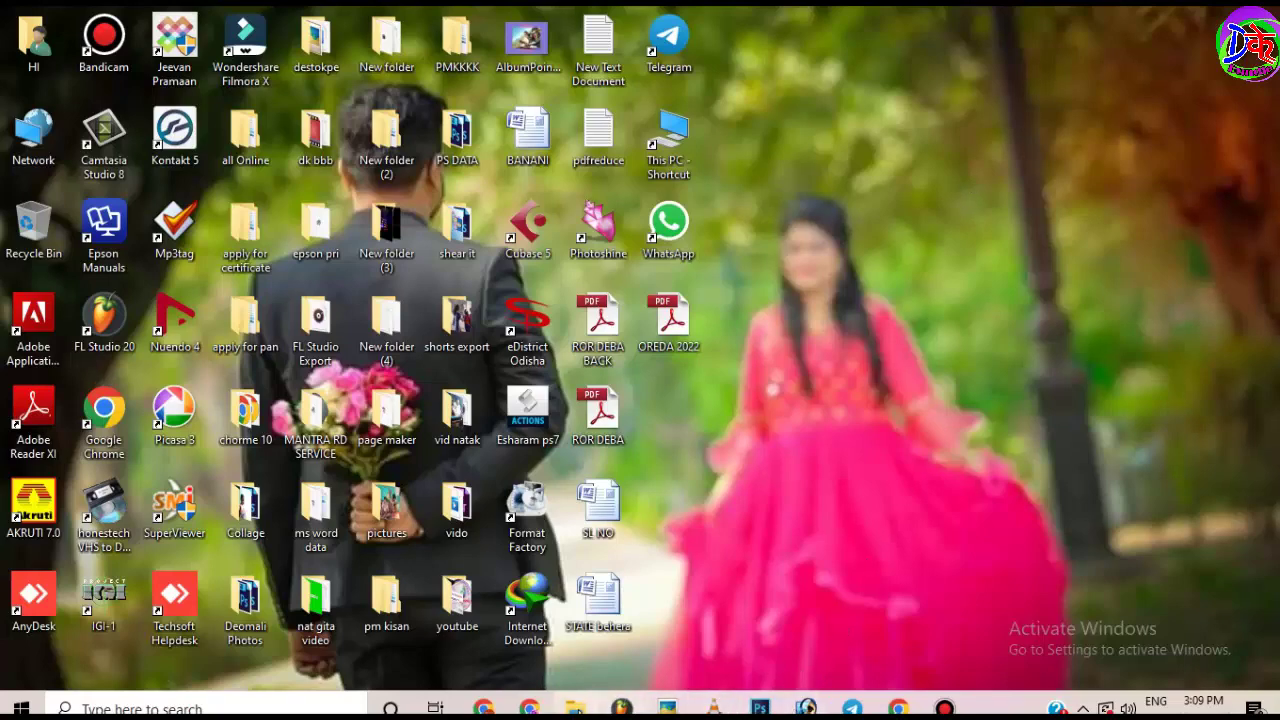
Drag IMG_20210430_112315.jpg from the pictures folder into Photoshop as a new document.
mouse_move(575, 708)
left_click(640, 605)
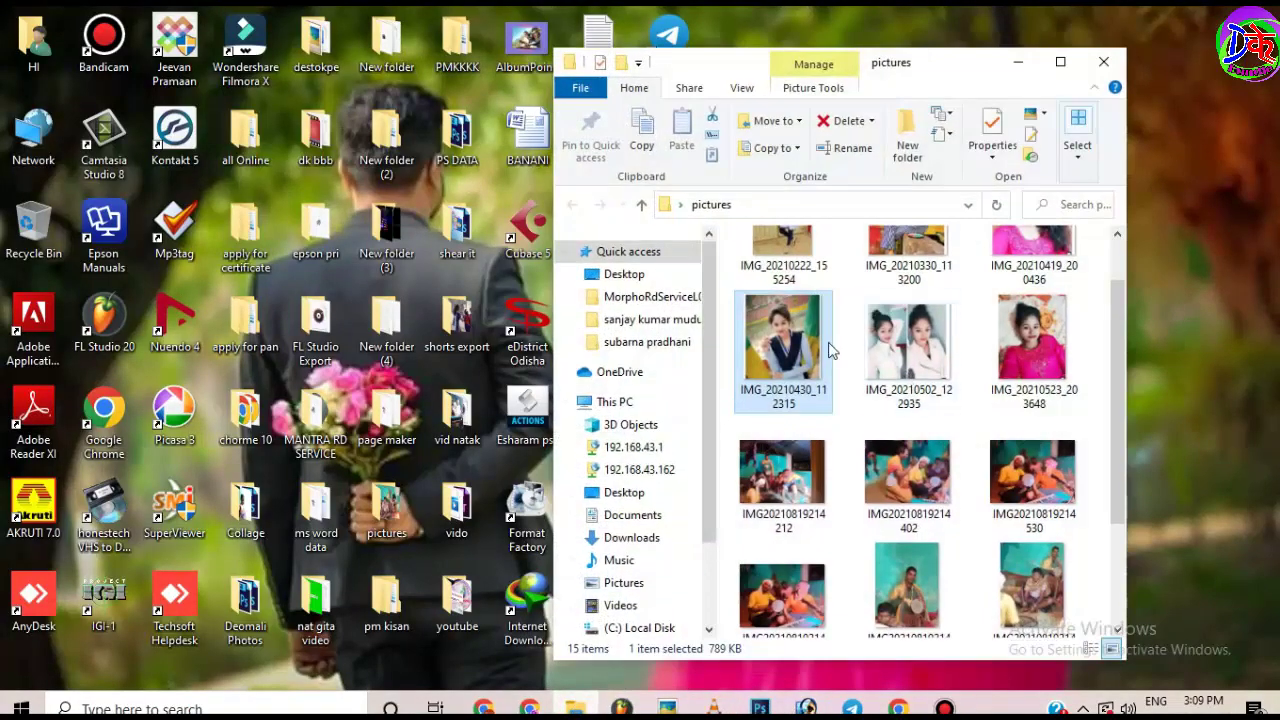
left_click_drag(788, 383, 742, 535)
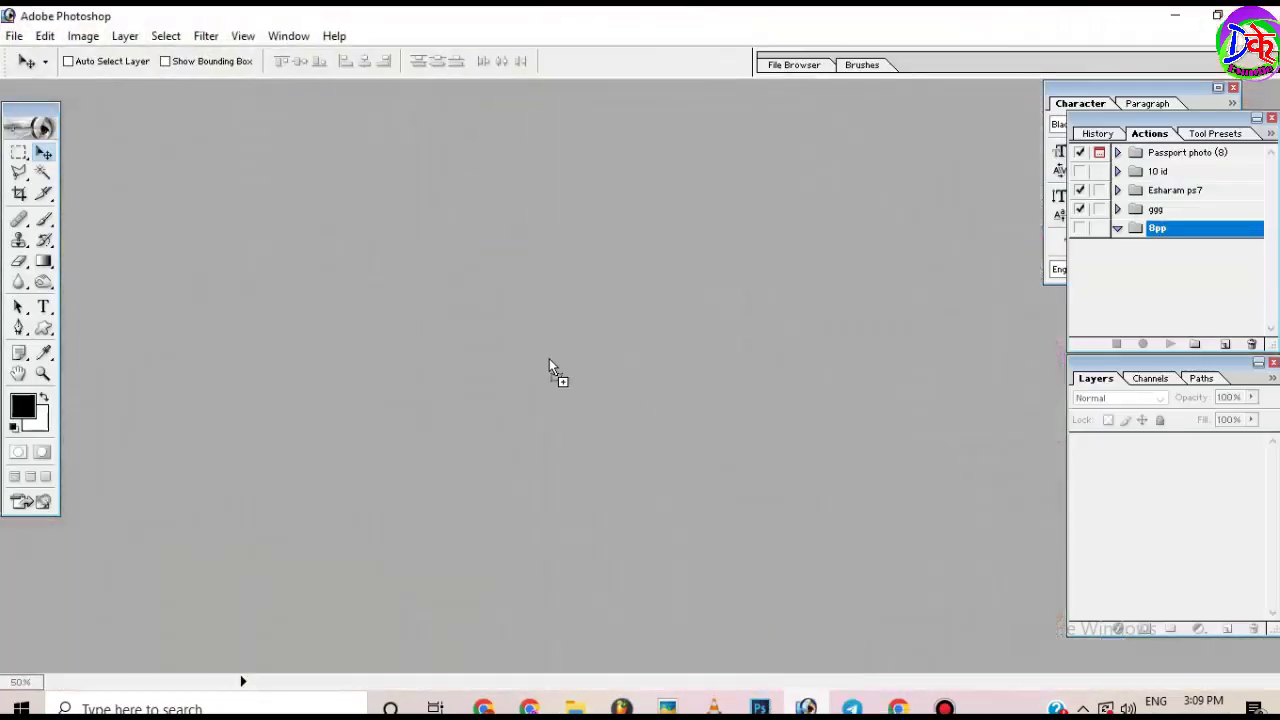
left_click_drag(549, 361, 549, 361)
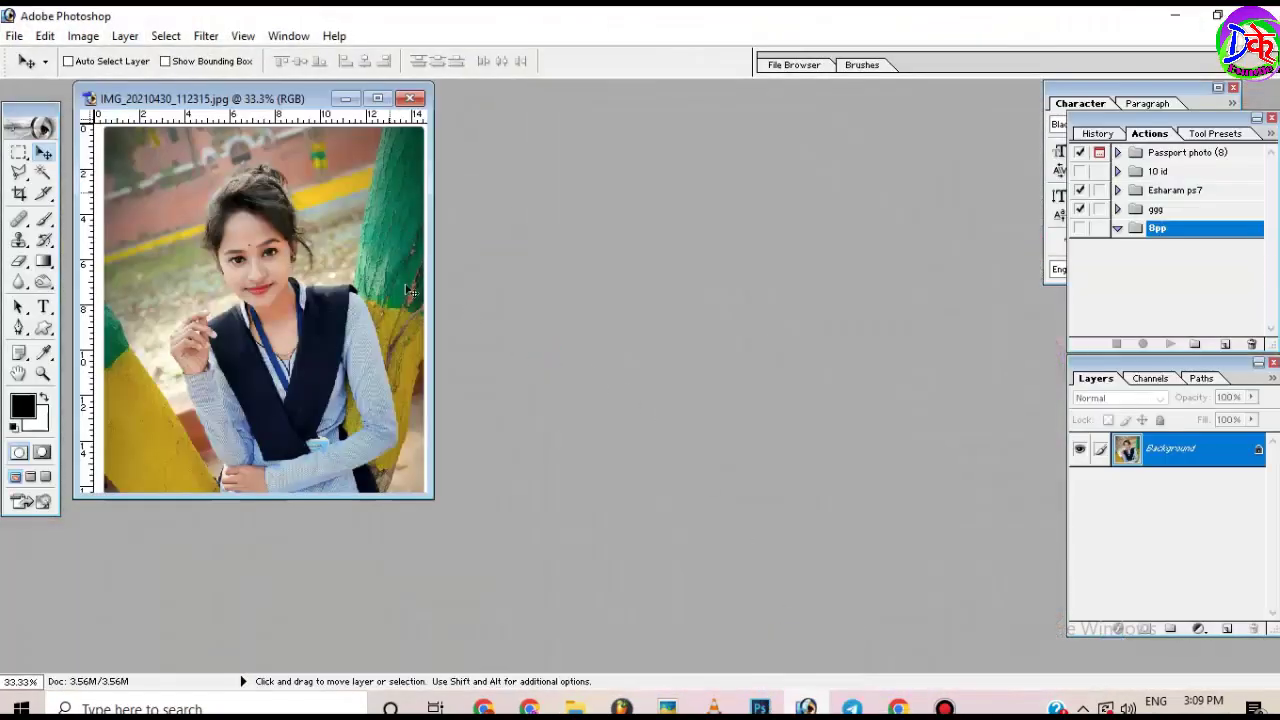
Enlarge the photo window, pick the Crop tool, and delete the old 8pp action set.
left_click_drag(429, 497, 653, 671)
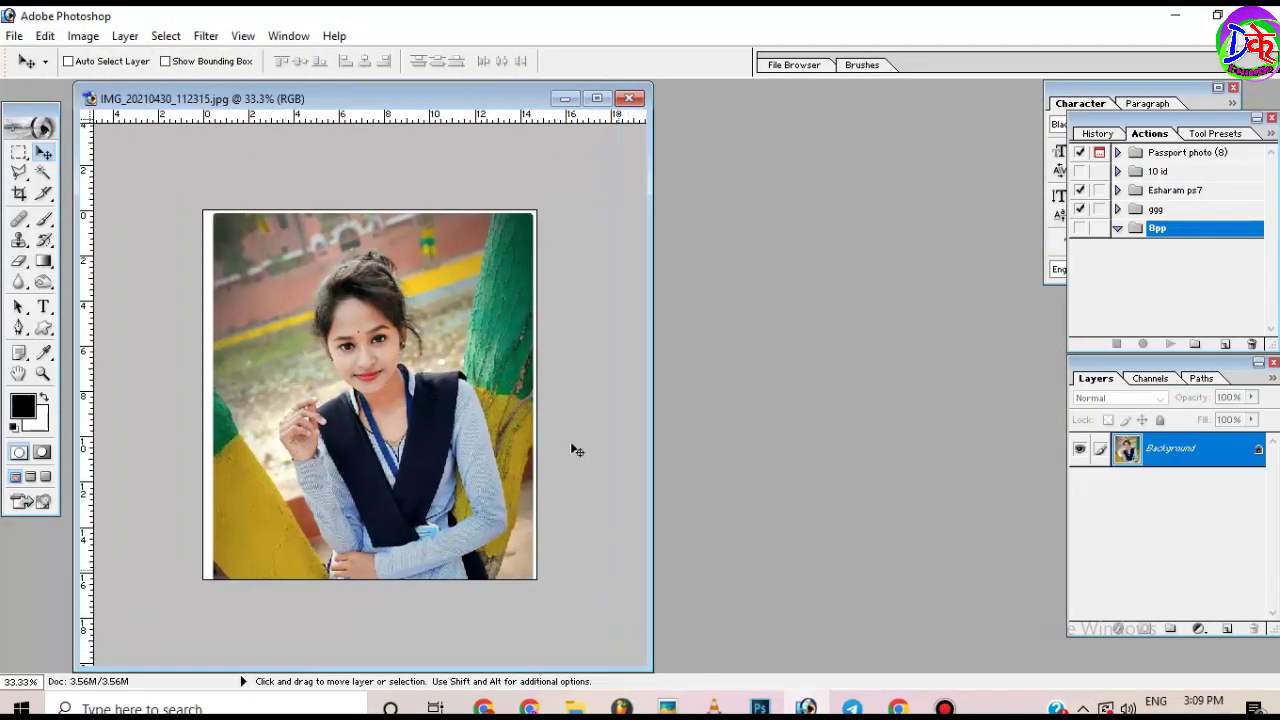
left_click_drag(406, 93, 456, 91)
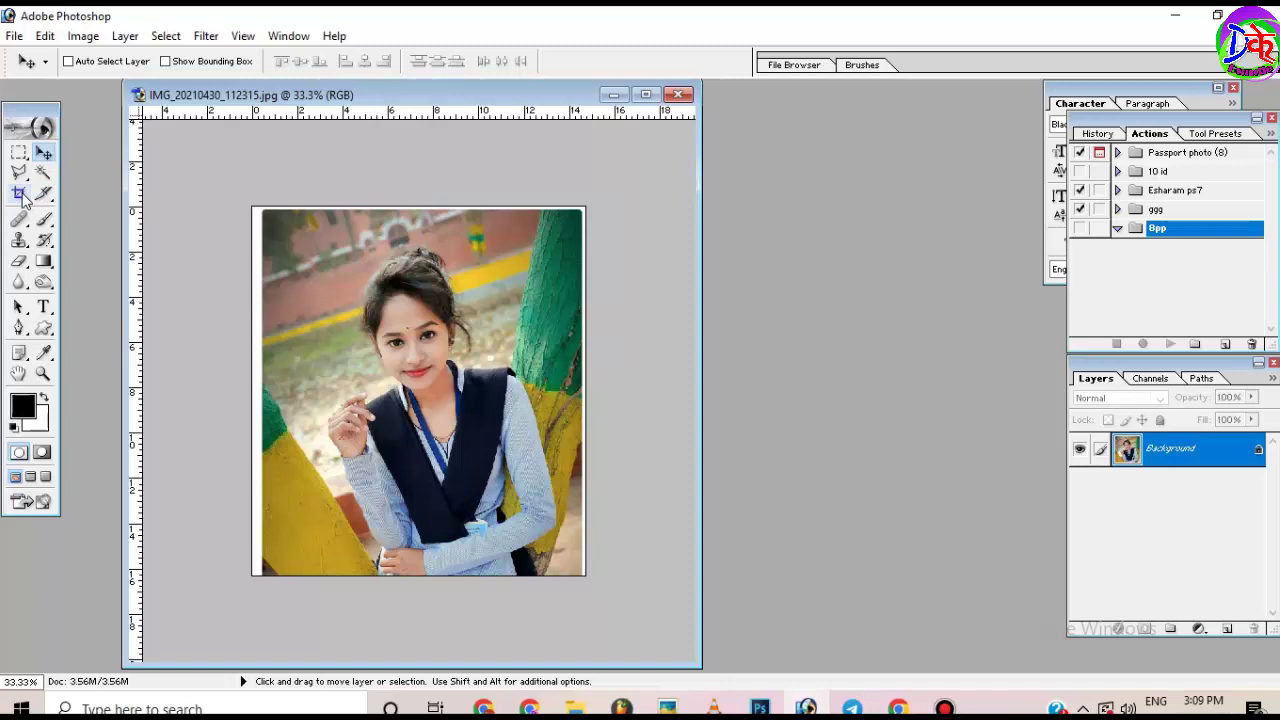
left_click(20, 194)
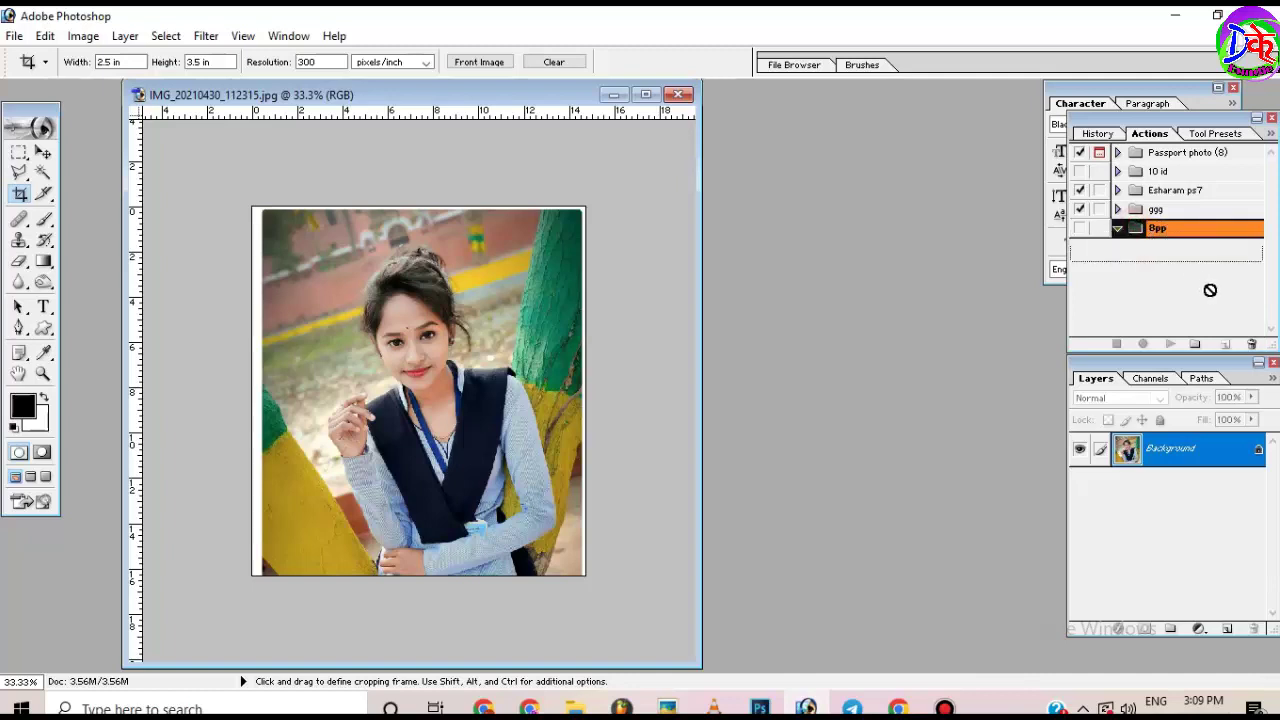
left_click_drag(1135, 229, 1250, 345)
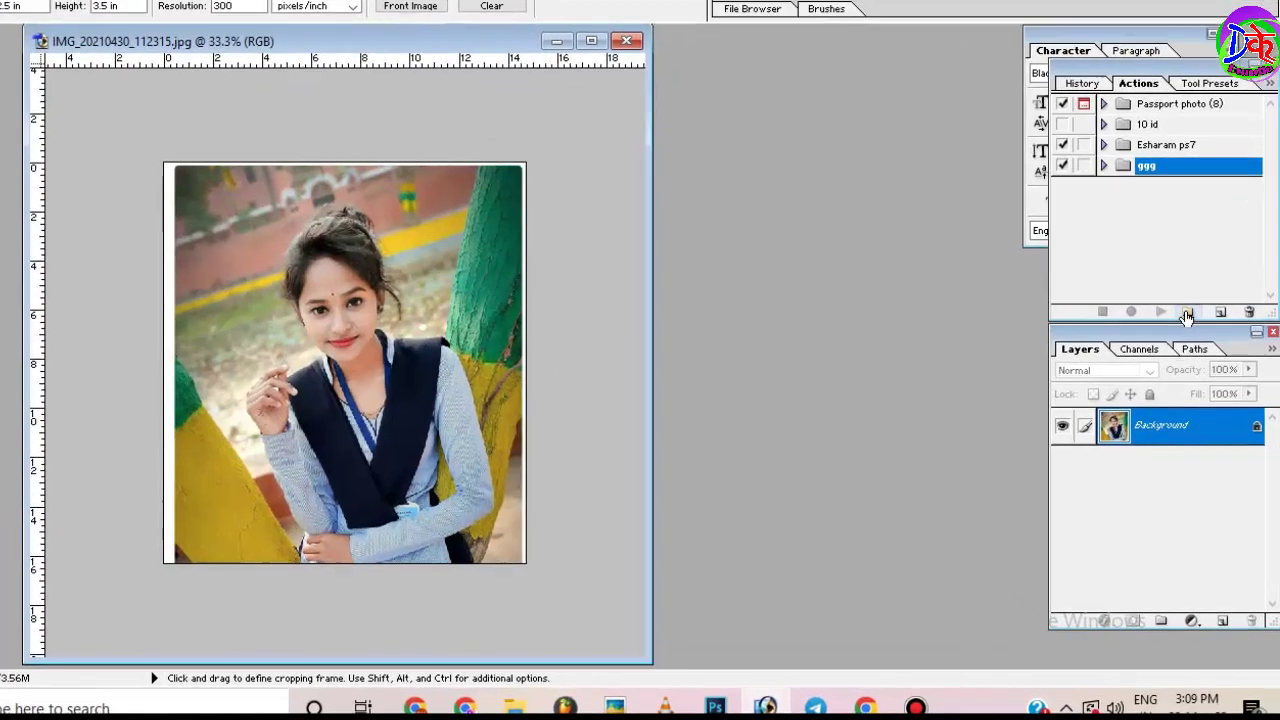
Create an action set named '8 passphoto' and switch off every action set's toggle.
left_click(1194, 343)
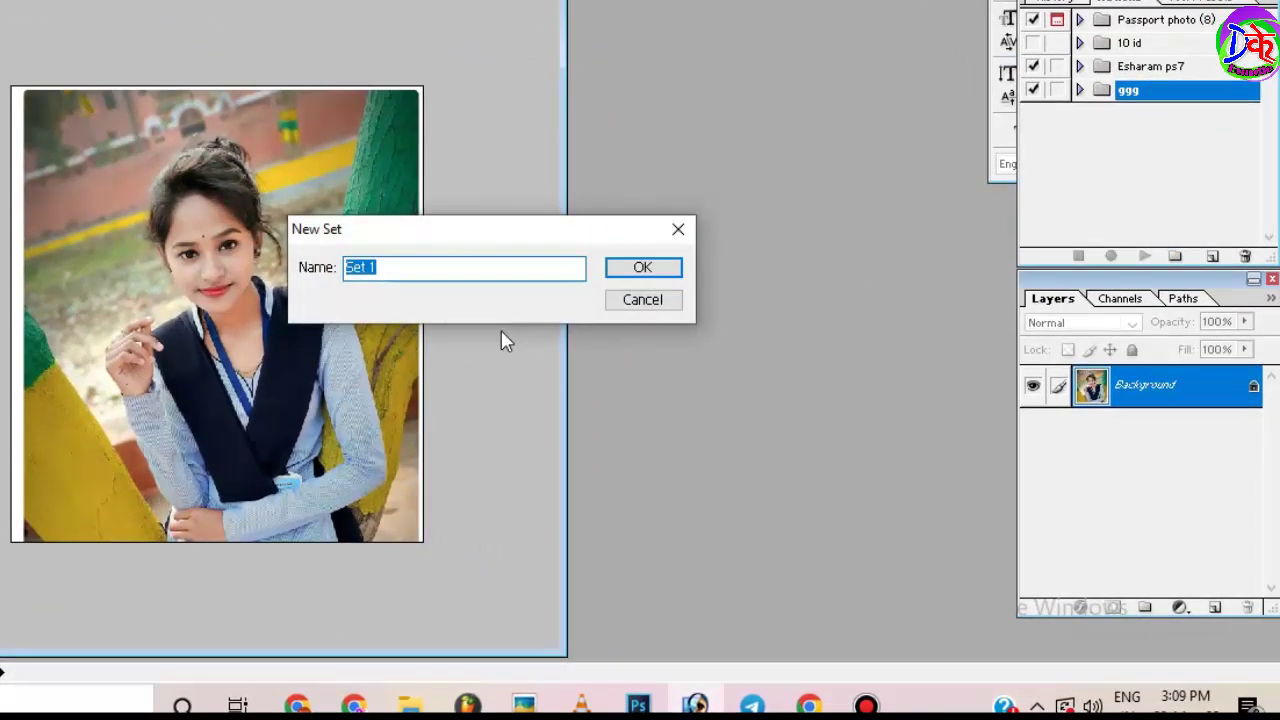
type("8 passphoto")
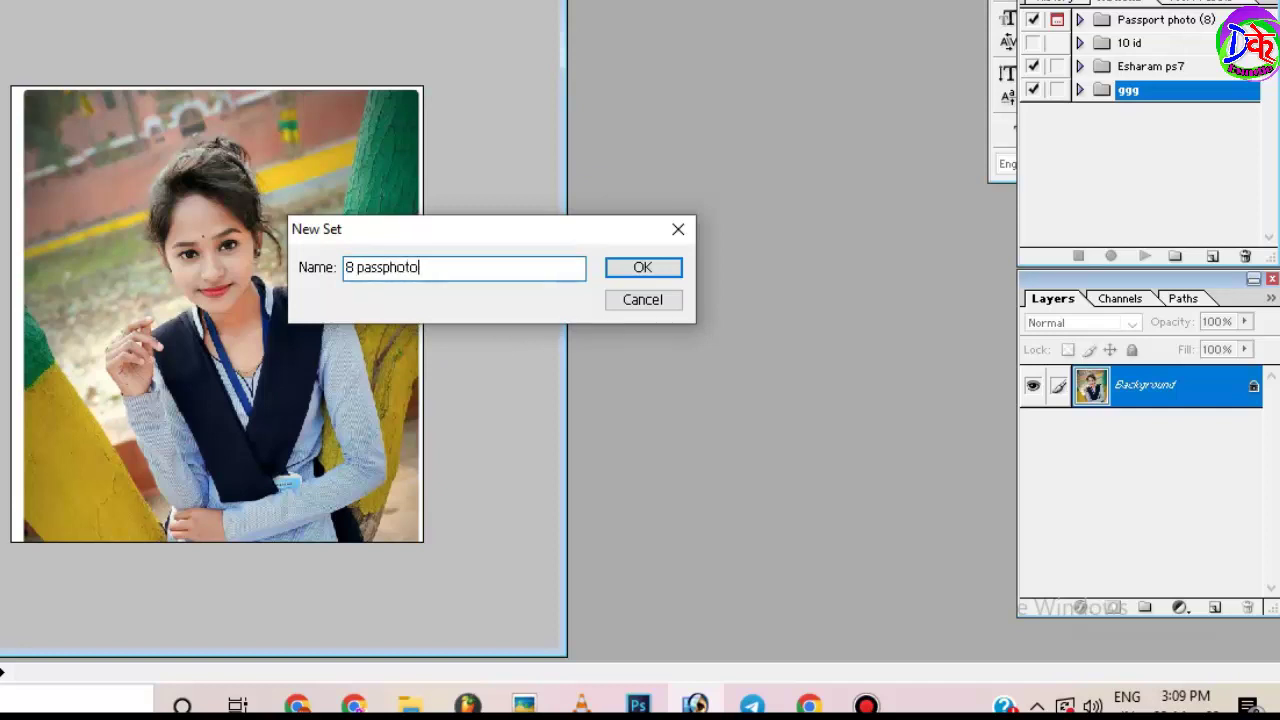
left_click(640, 270)
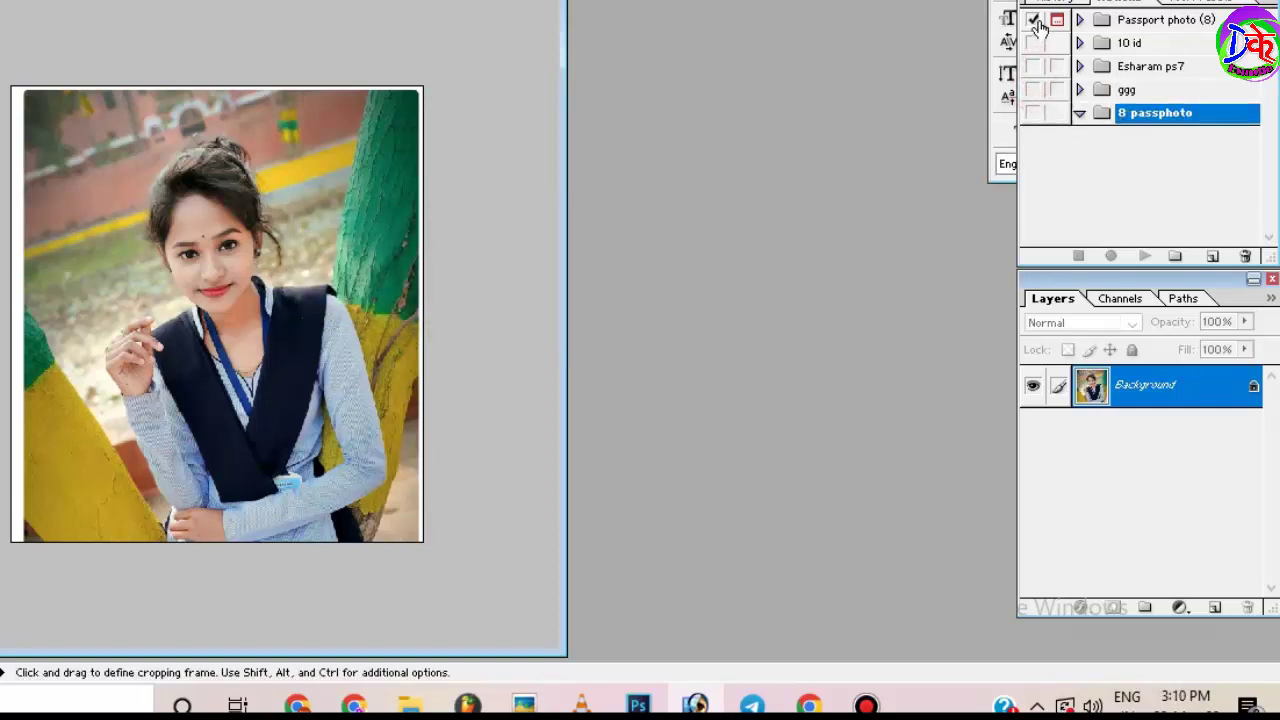
left_click_drag(1030, 92, 1033, 20)
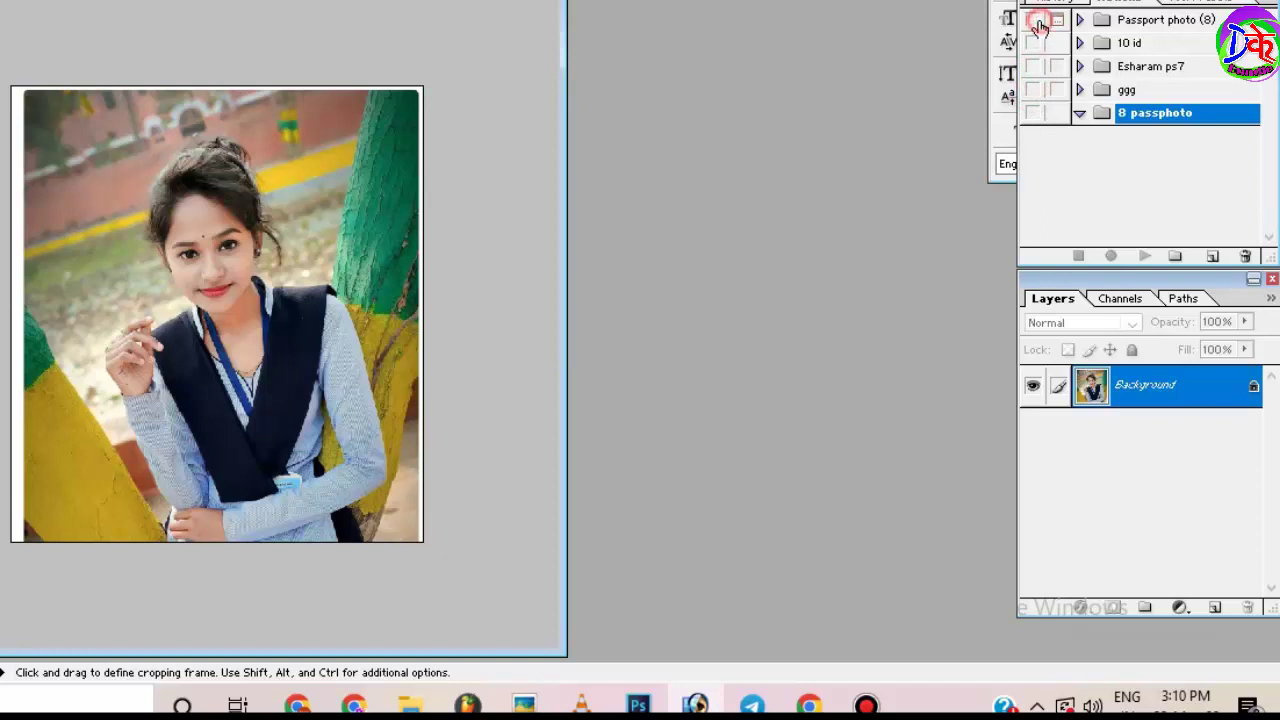
left_click(1033, 115)
Create action '8pp Dk bundle' with Red colour and F4 key, no Shift, and start recording.
left_click(1208, 258)
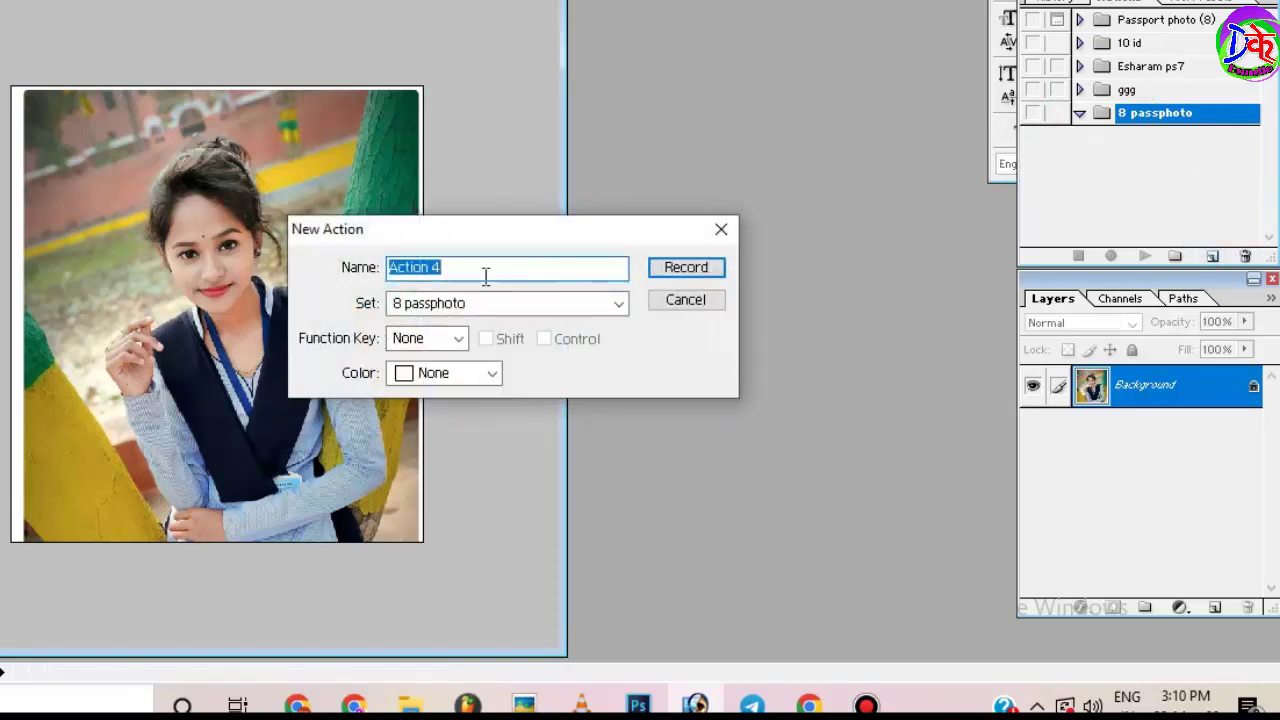
type("8pp Dk bundle")
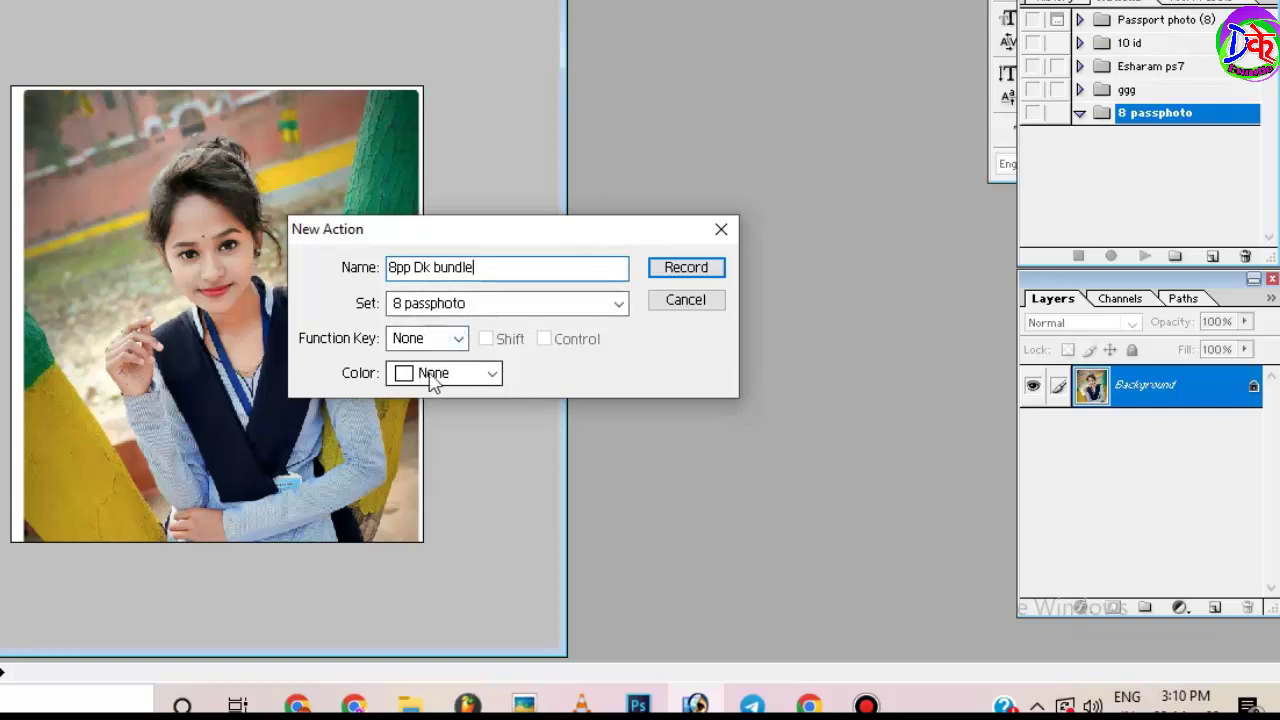
left_click(475, 376)
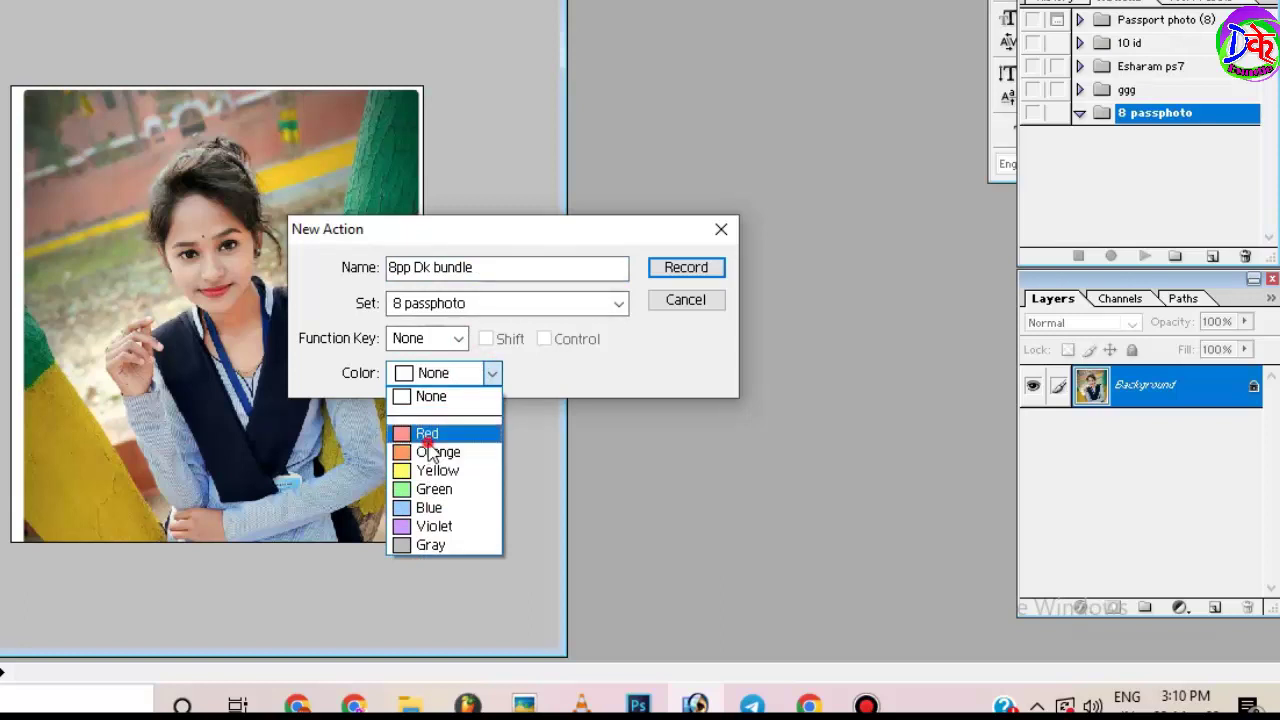
left_click(420, 433)
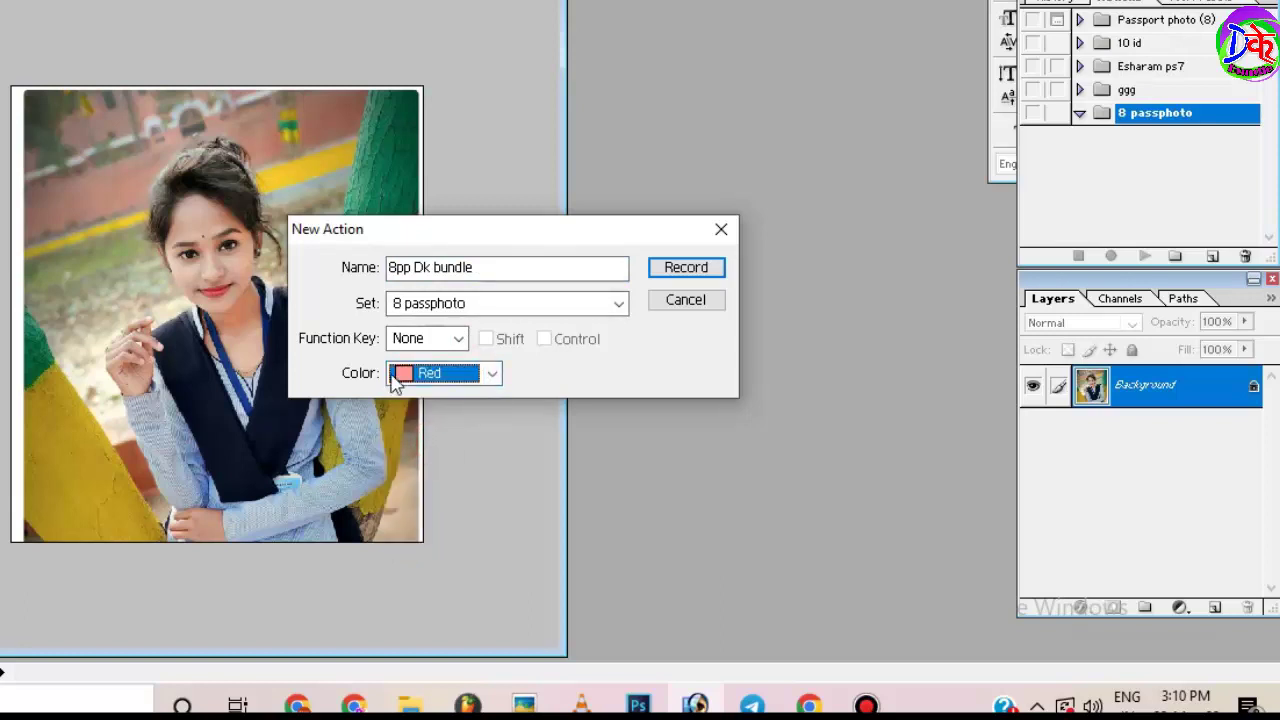
left_click(458, 340)
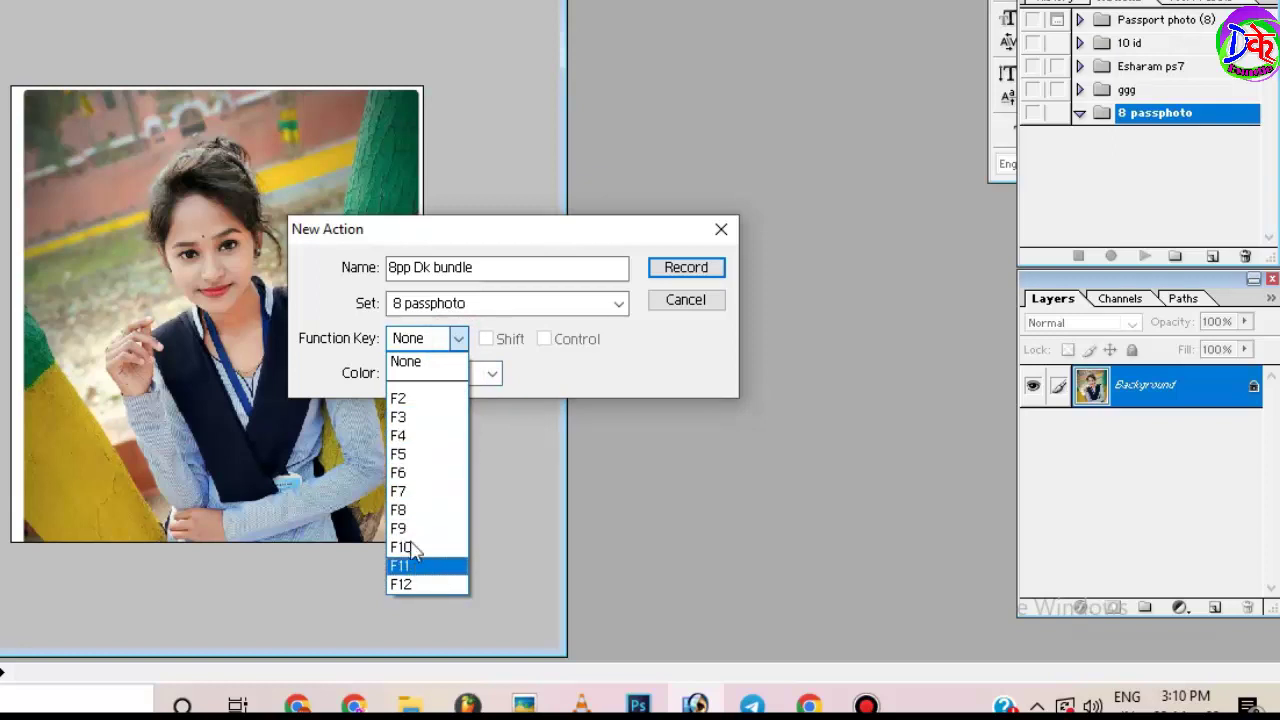
left_click(405, 437)
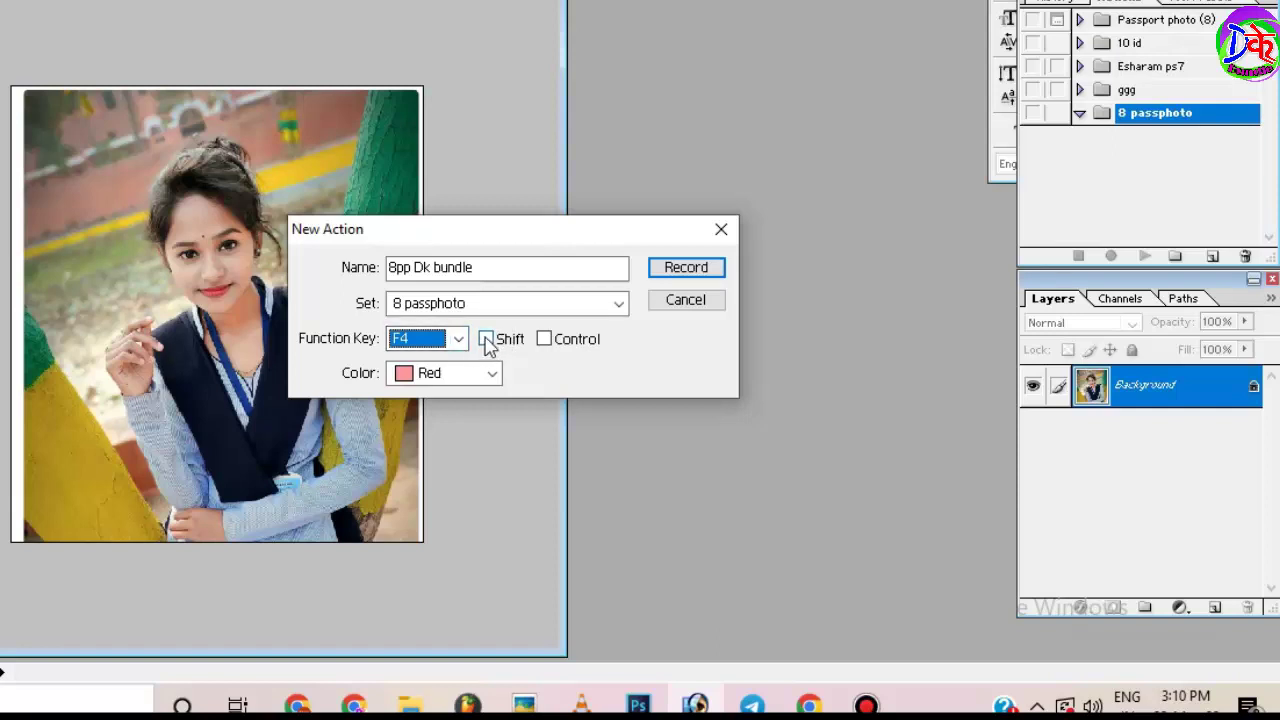
key("Tab")
key("space")
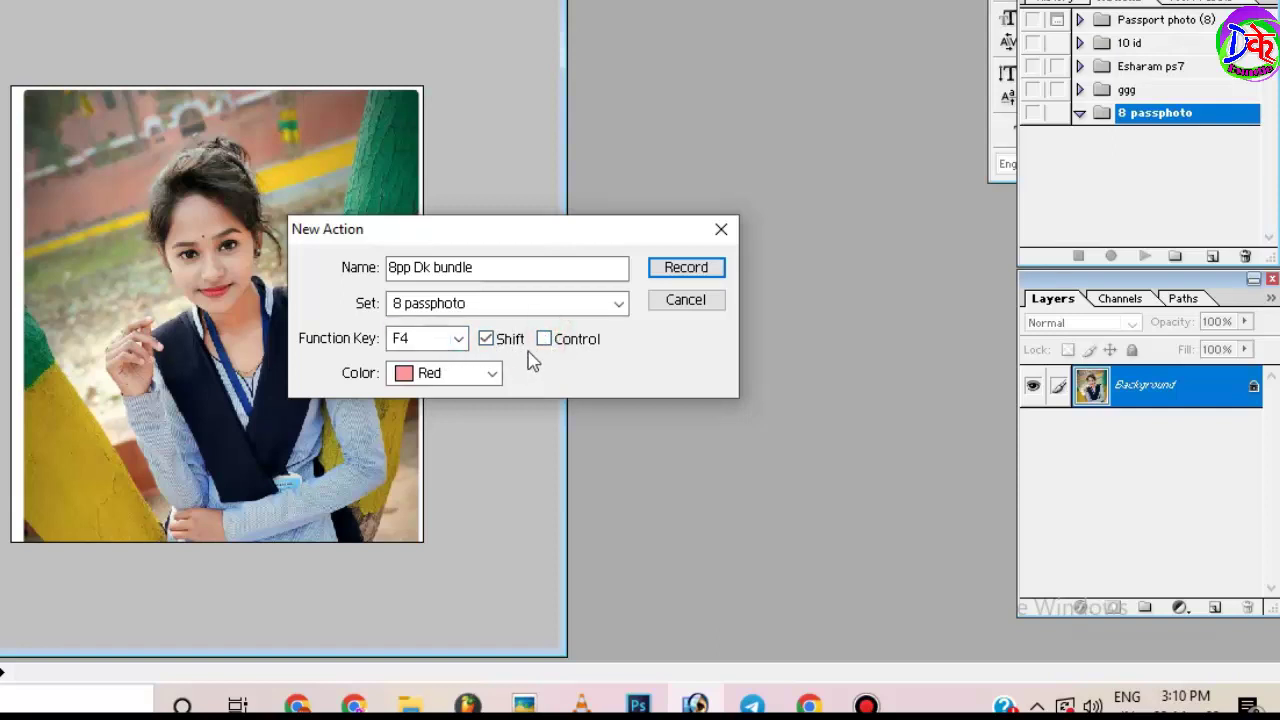
left_click(519, 344)
left_click(538, 336)
left_click(519, 344)
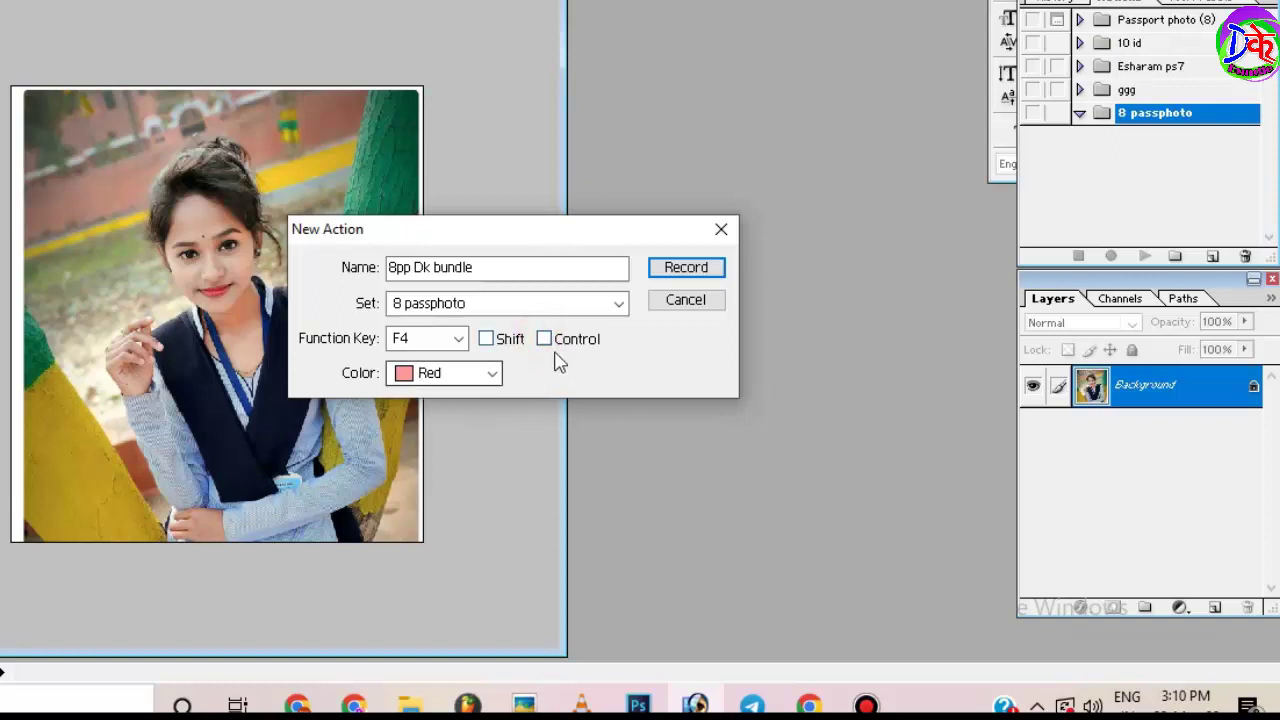
left_click(688, 270)
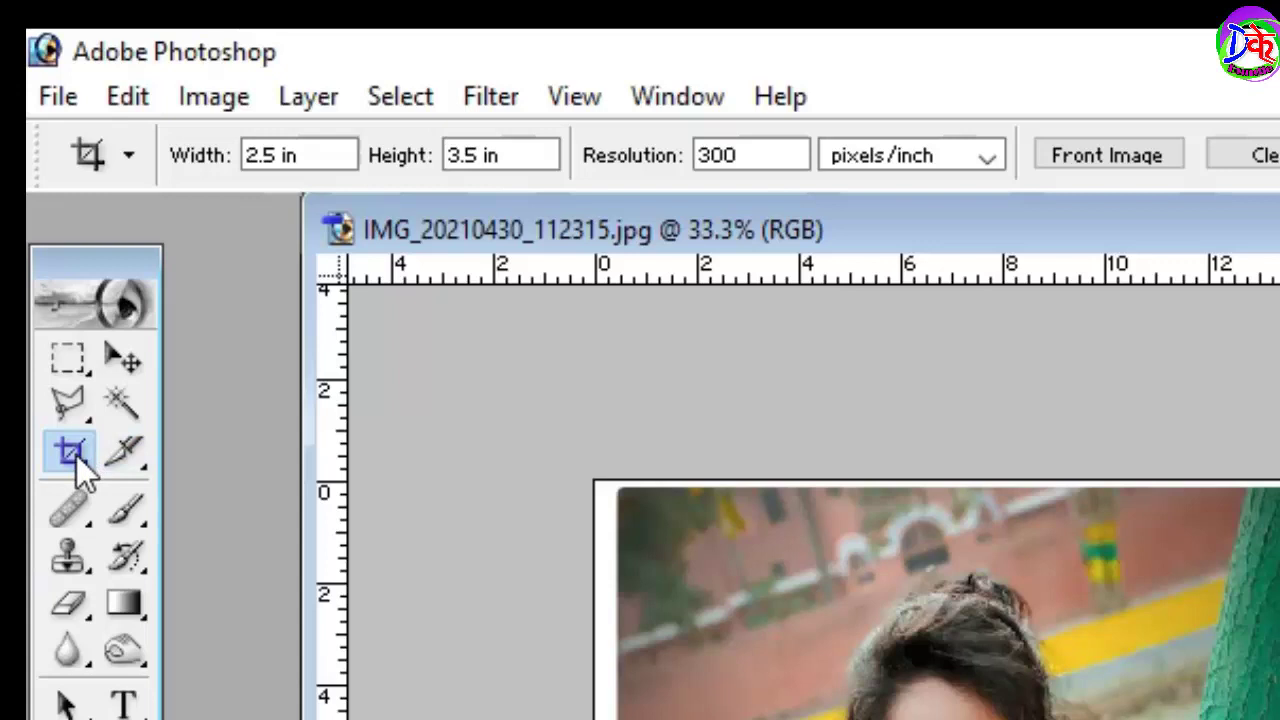
Crop the photo at 2.5 × 3.5 in around the girl's face and upper body.
left_click(76, 455)
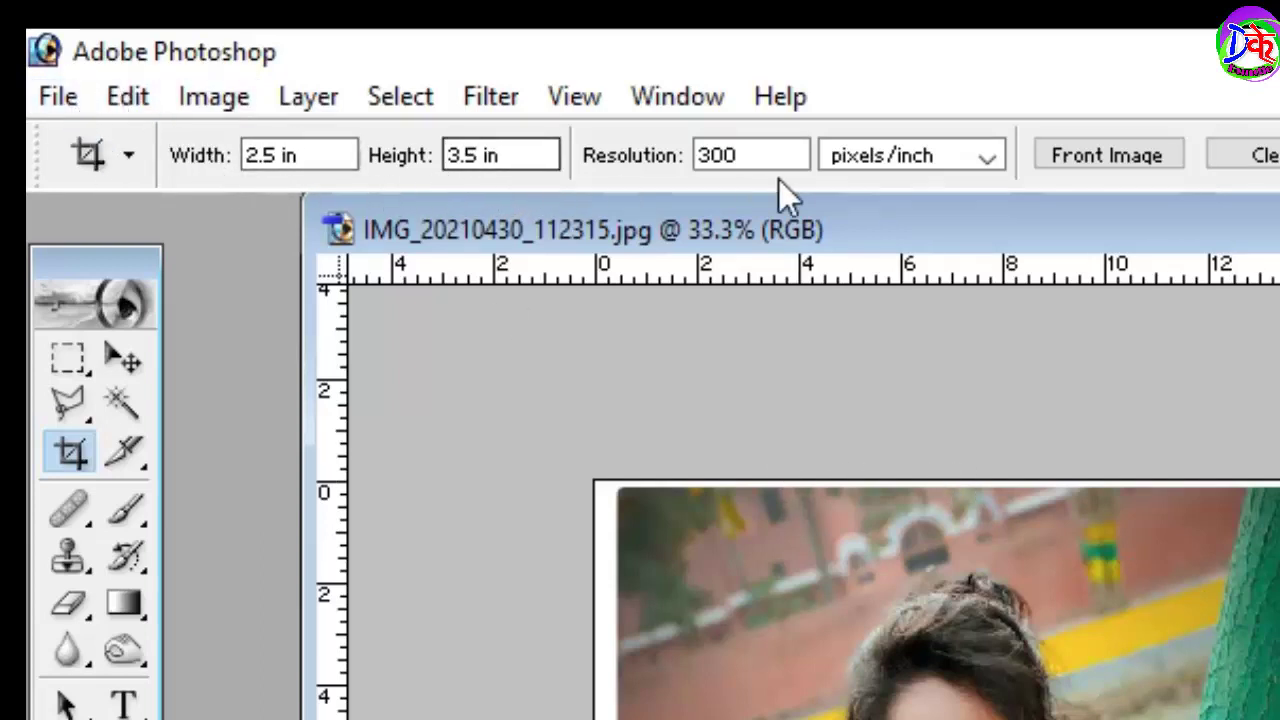
key("Return")
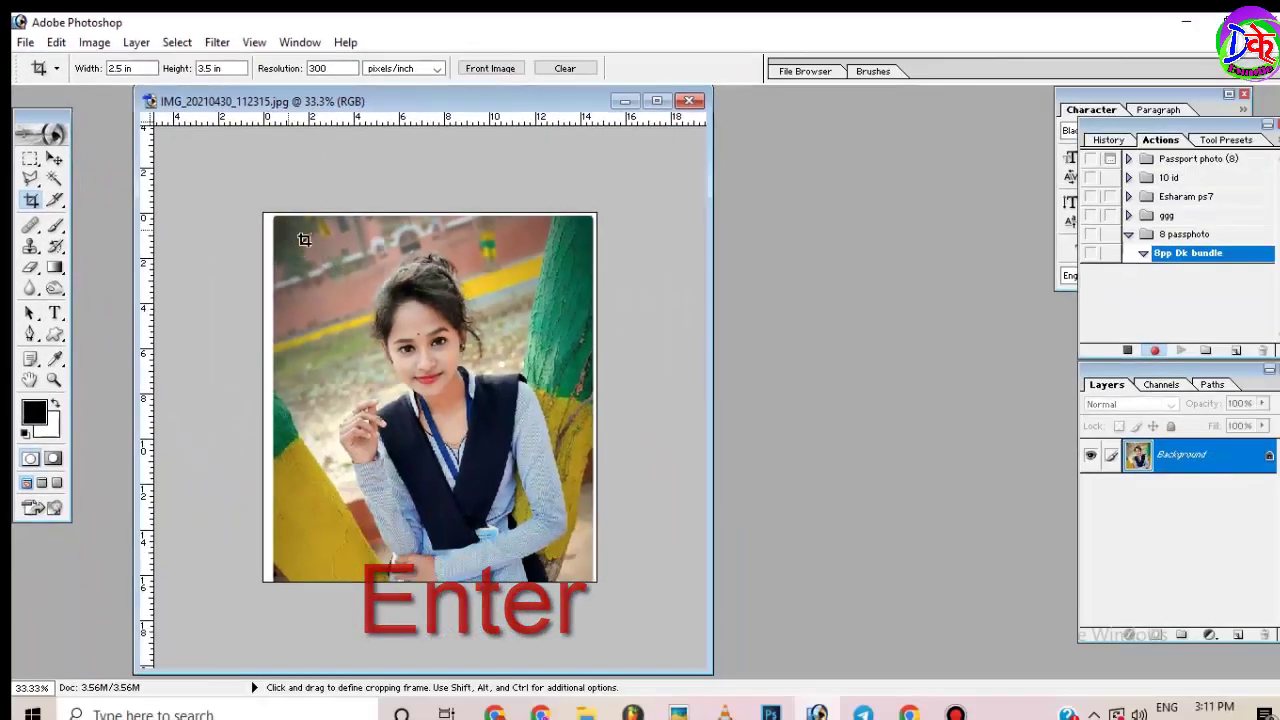
left_click_drag(294, 238, 598, 582)
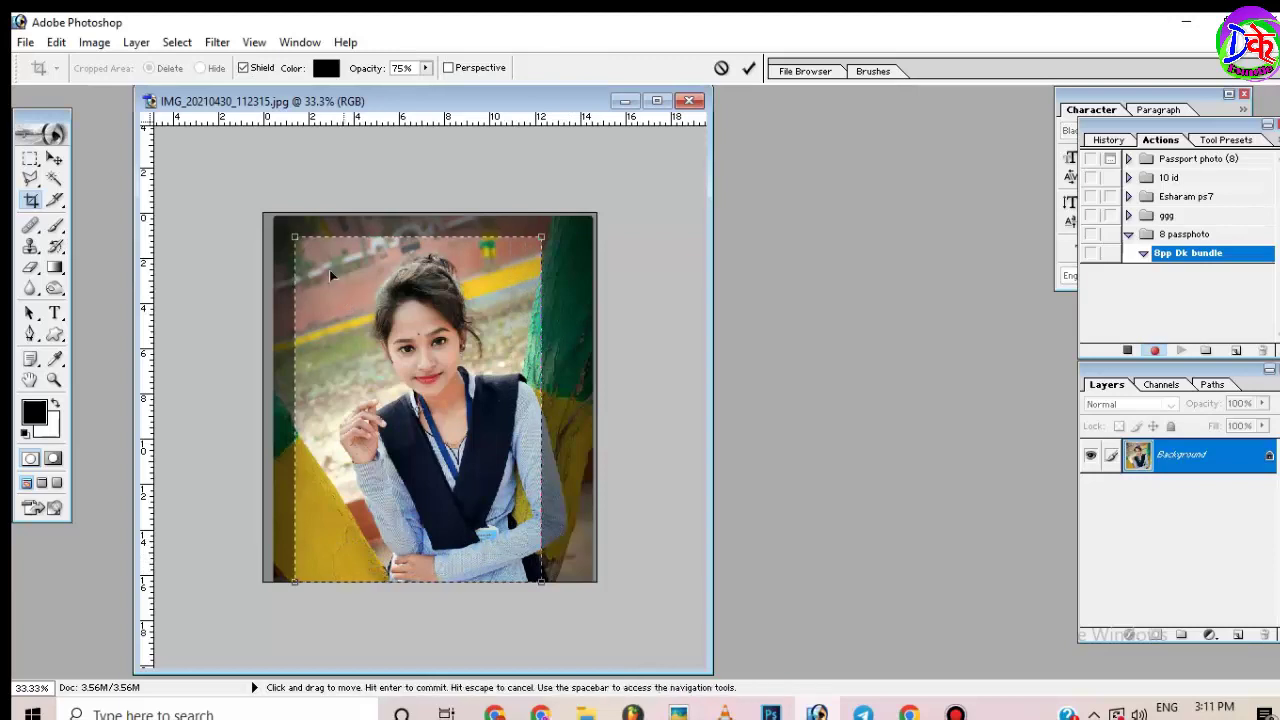
left_click_drag(436, 393, 462, 394)
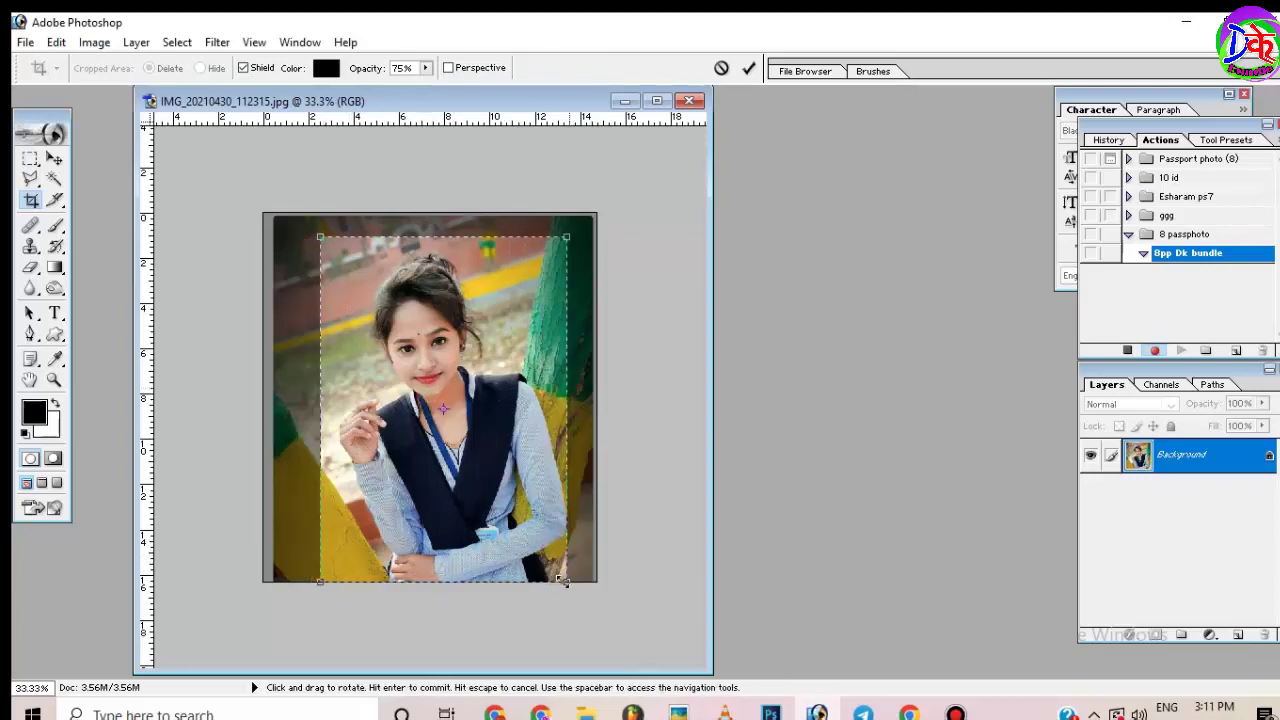
left_click_drag(567, 582, 505, 478)
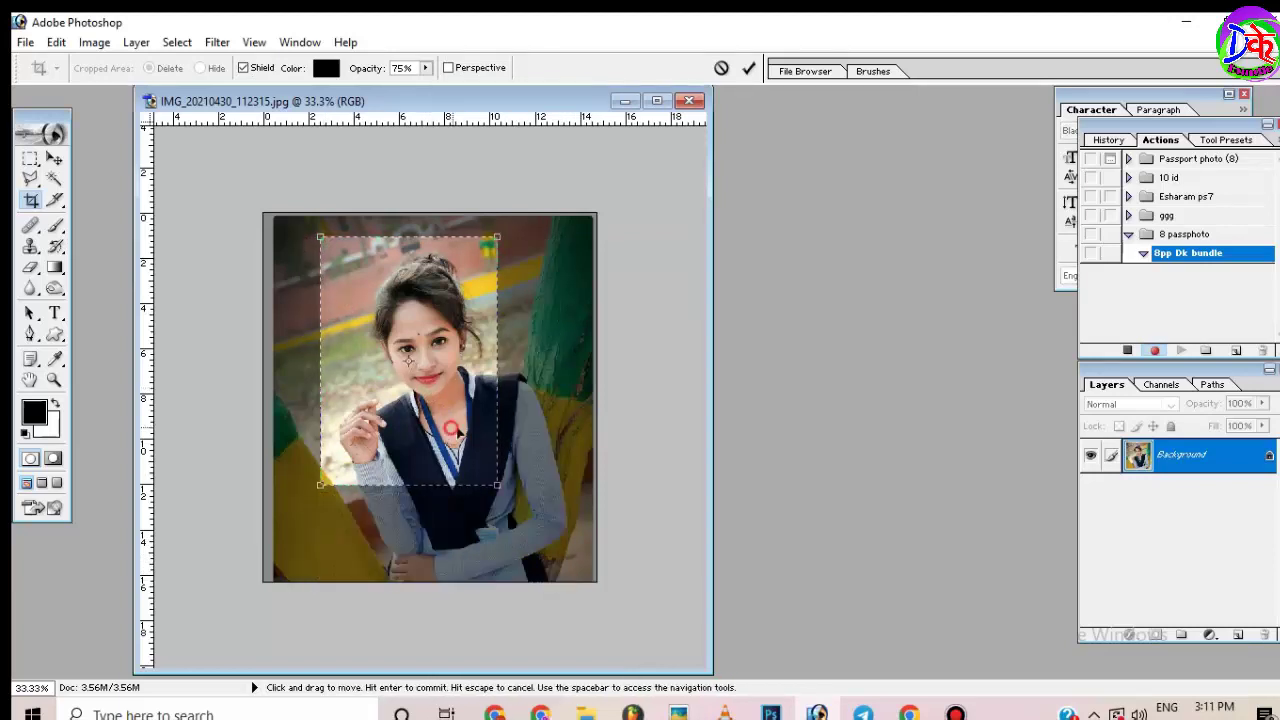
left_click_drag(453, 432, 481, 442)
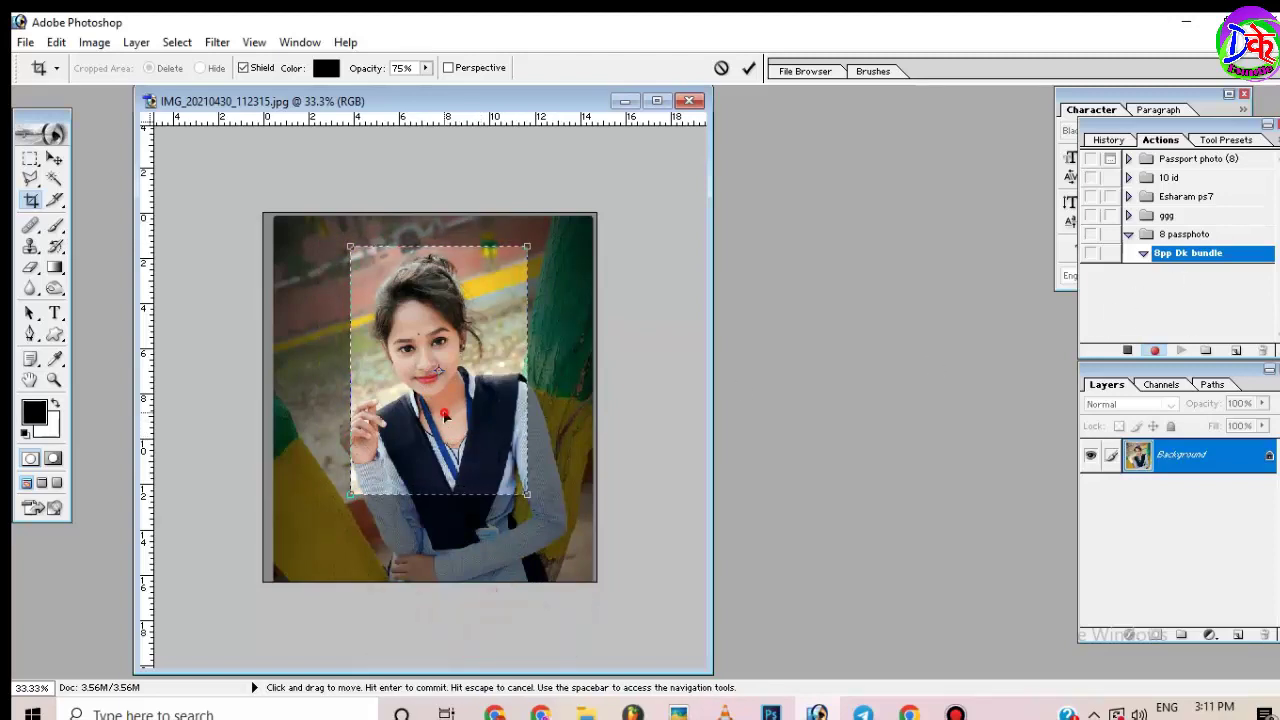
key("Return")
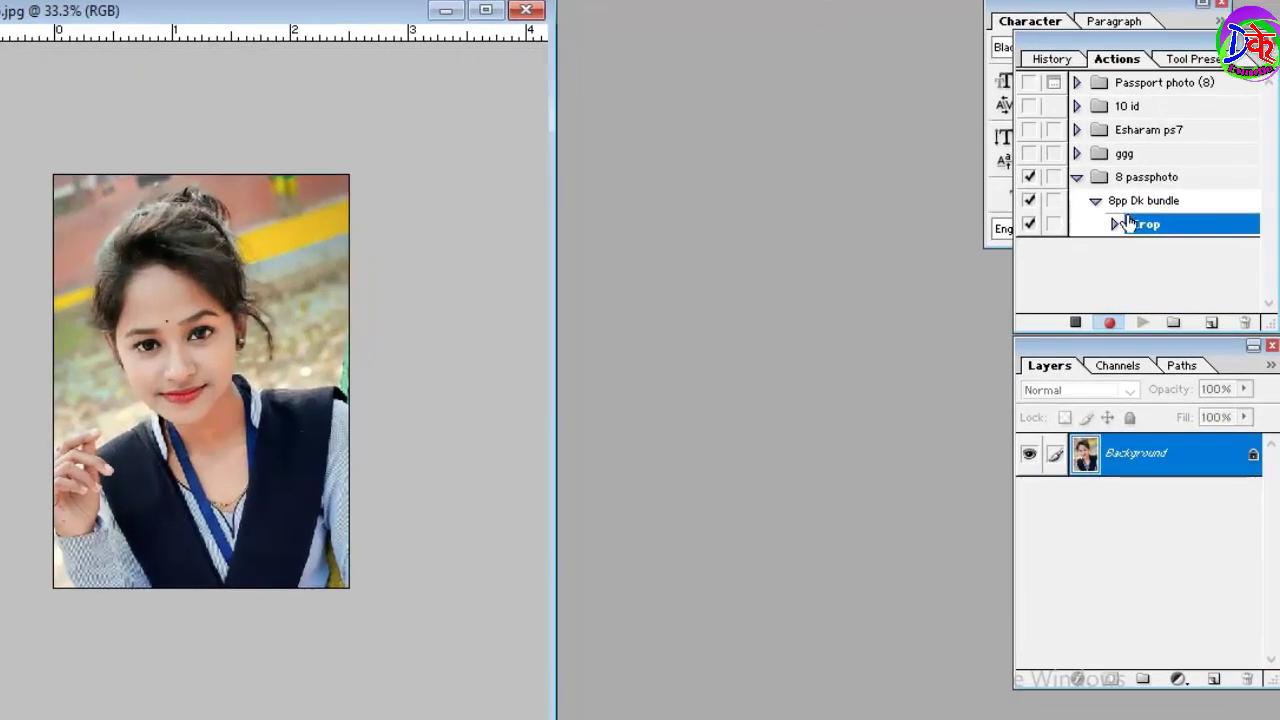
Make the Crop step pause for its dialog, switch to the Move tool, and select all.
left_click(1053, 224)
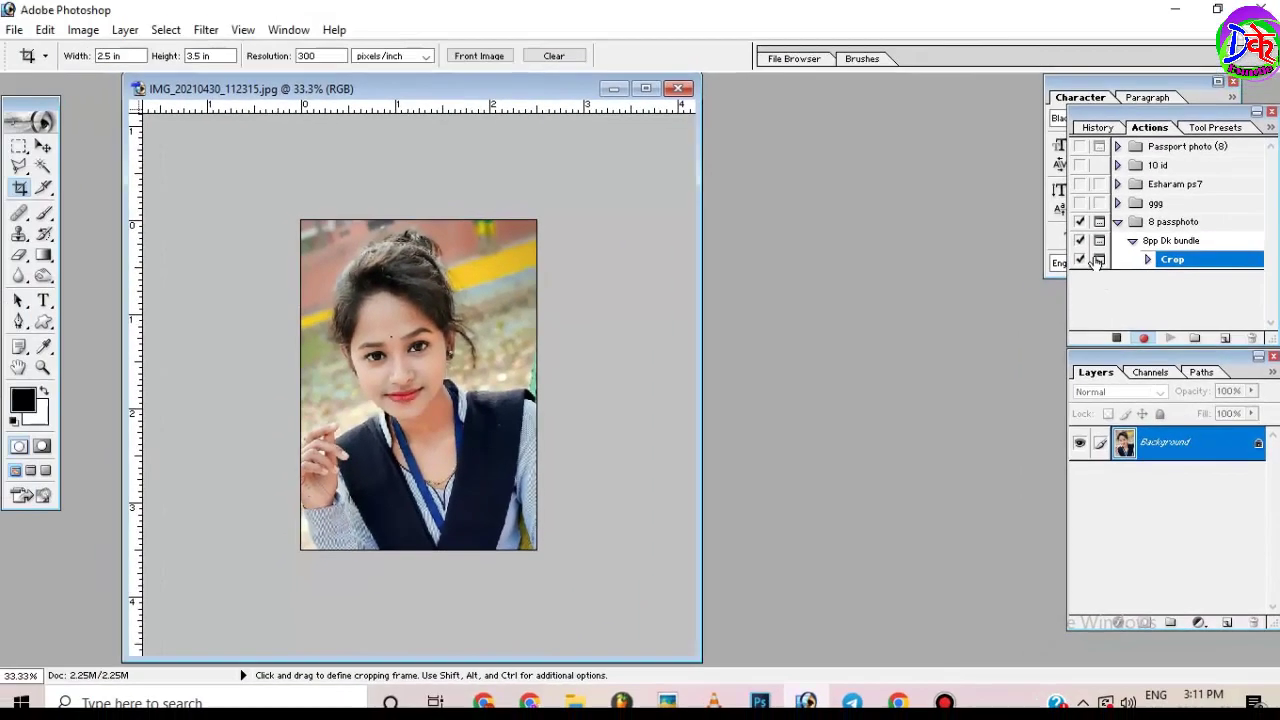
left_click(43, 147)
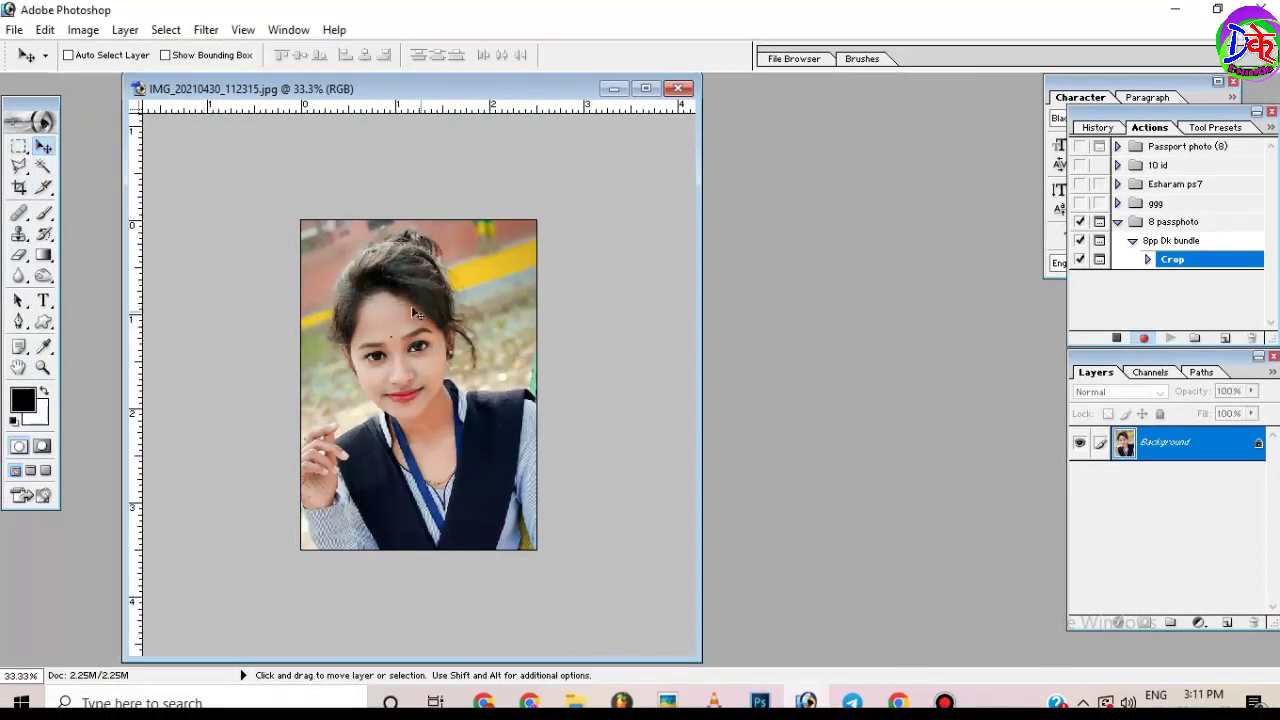
key("ctrl+a")
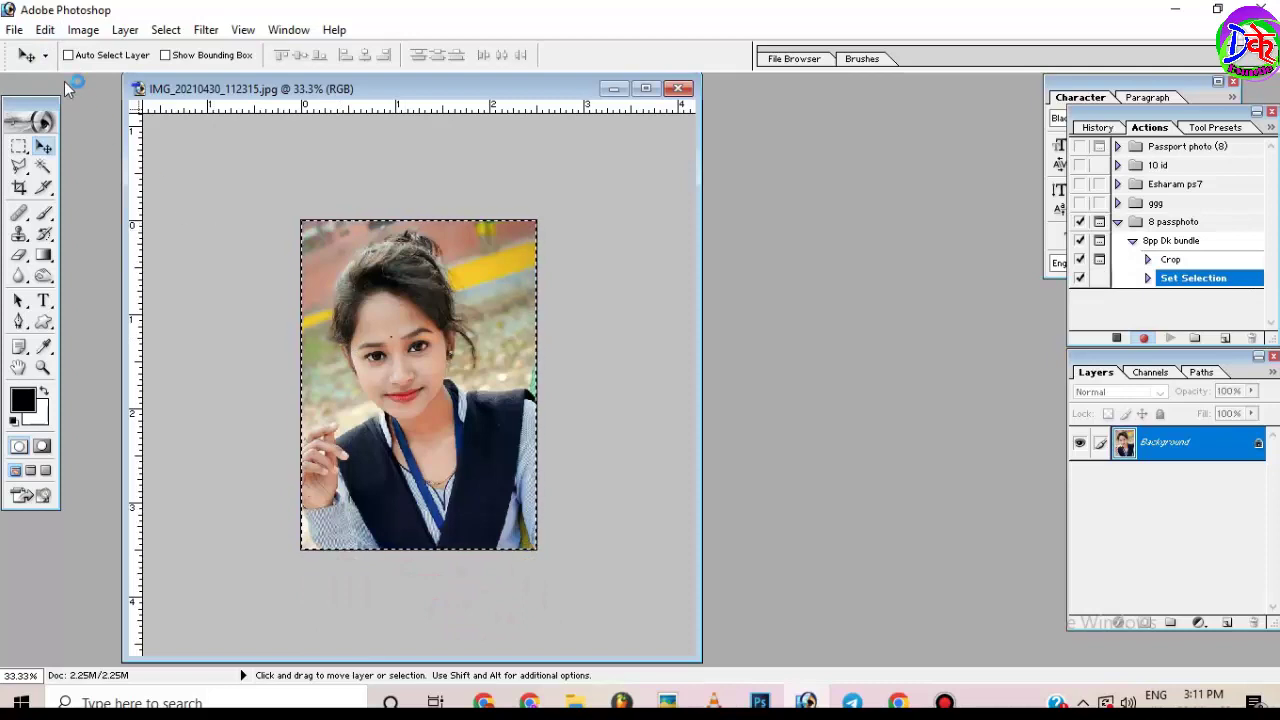
Stroke the selected photo edge with a 2 px black line, then deselect.
left_click(45, 29)
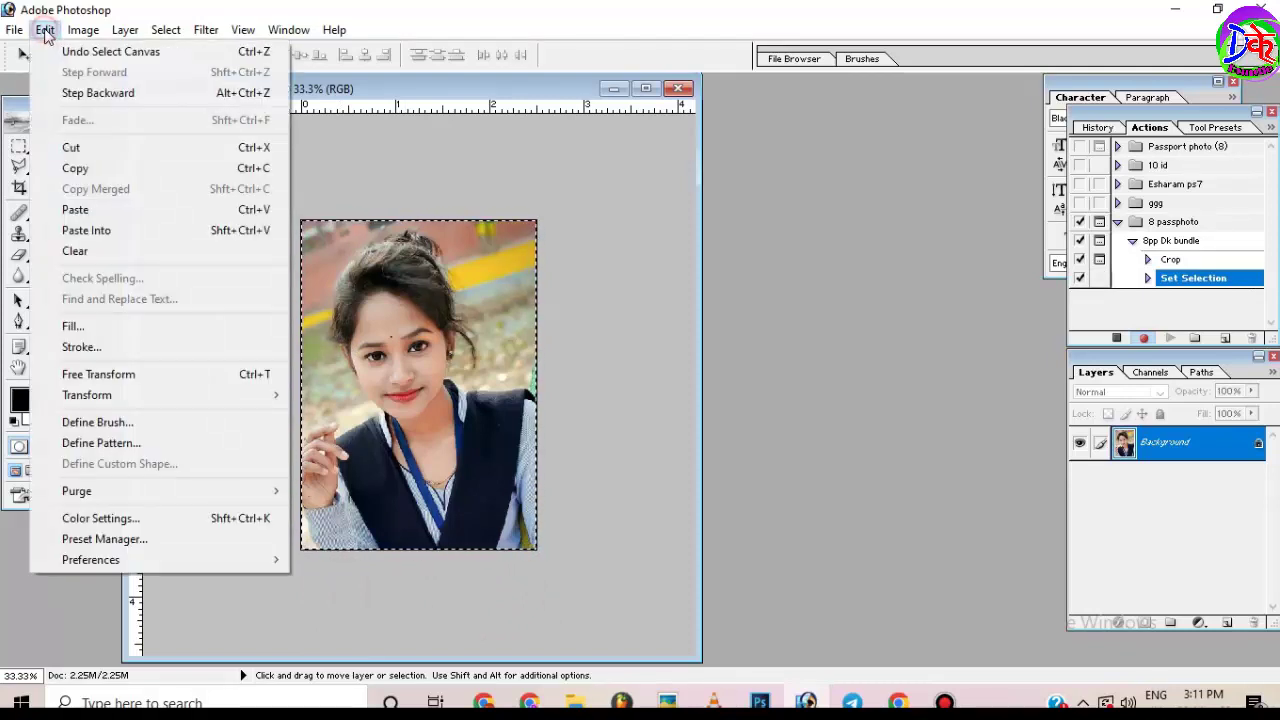
left_click(118, 347)
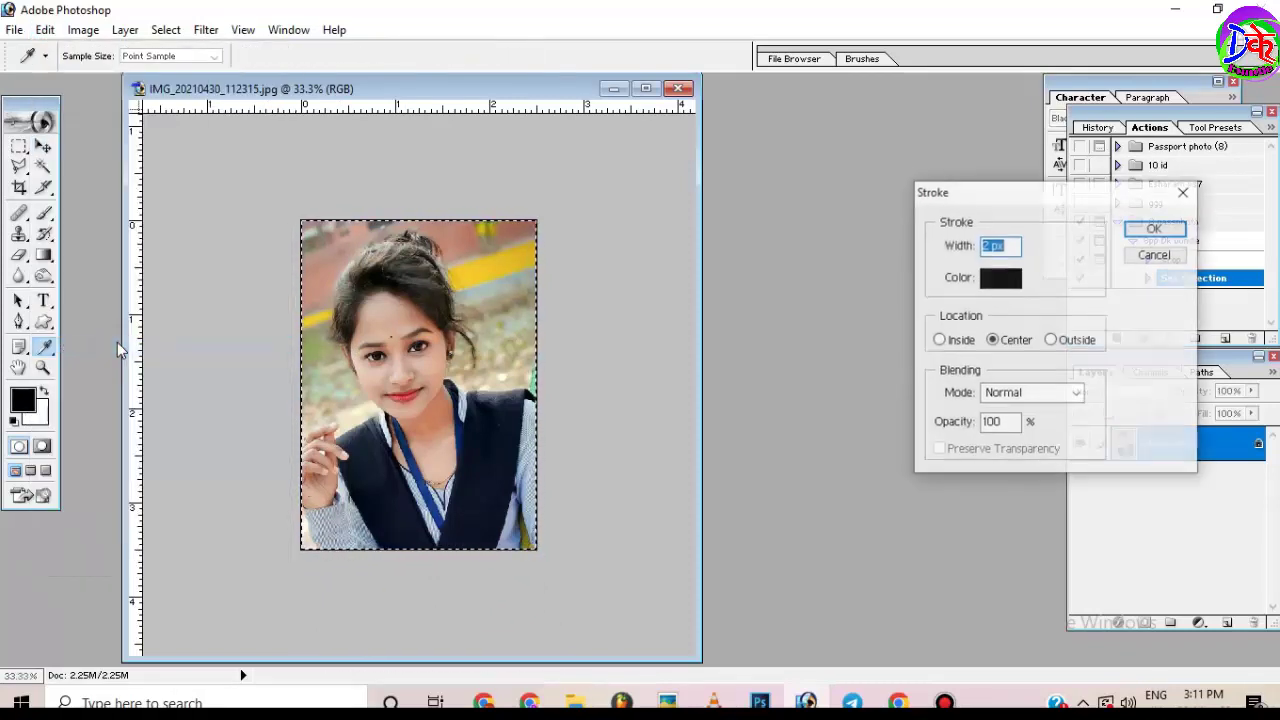
left_click(983, 245)
key("BackSpace")
type("3")
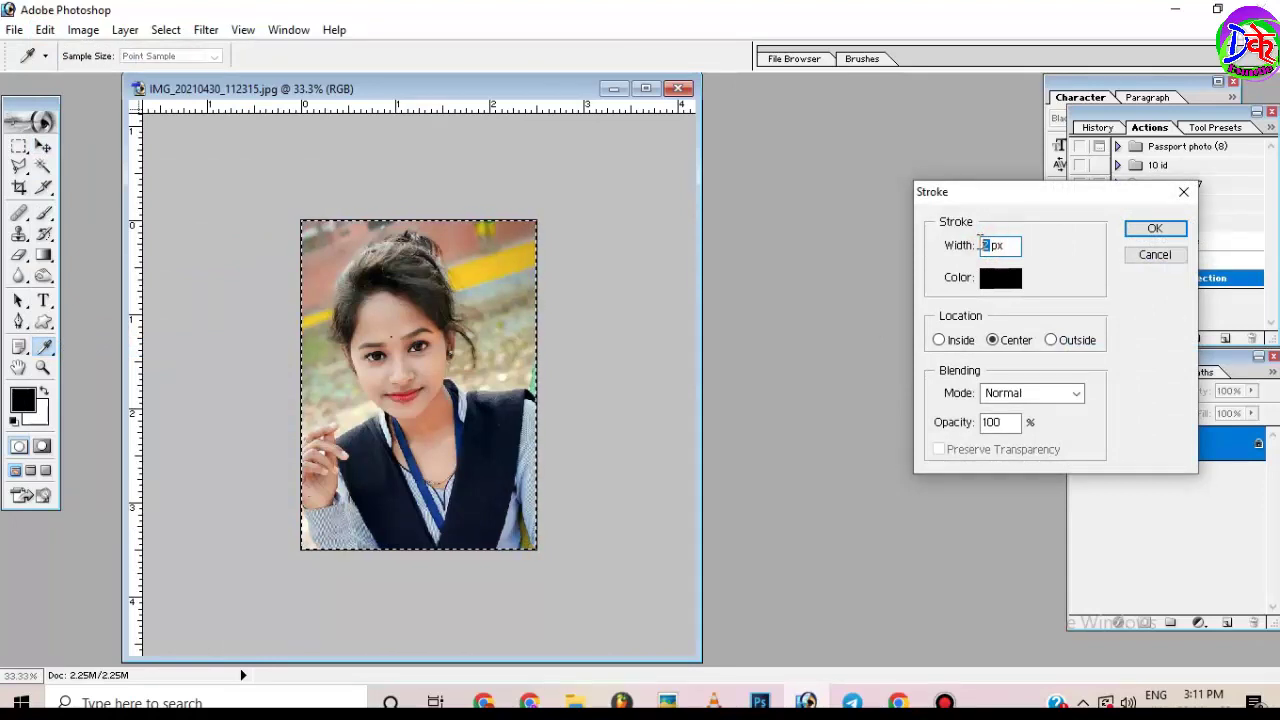
double_click(983, 245)
type("2")
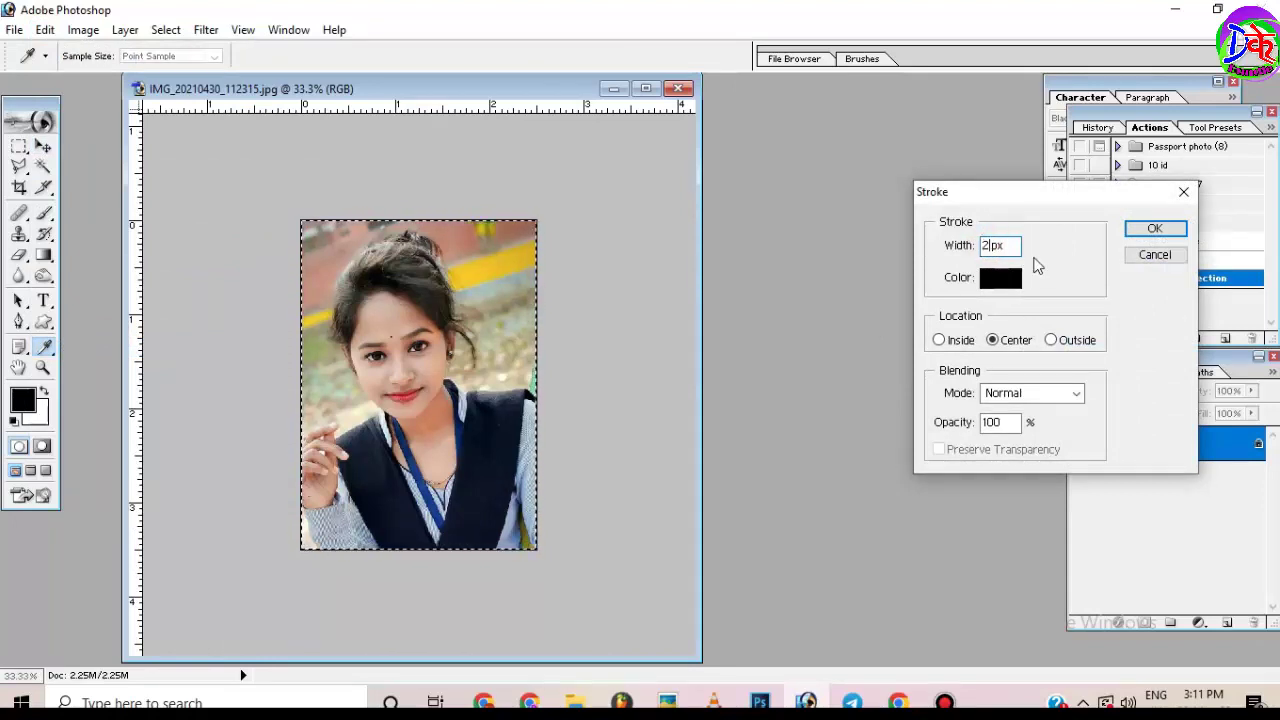
left_click(1163, 230)
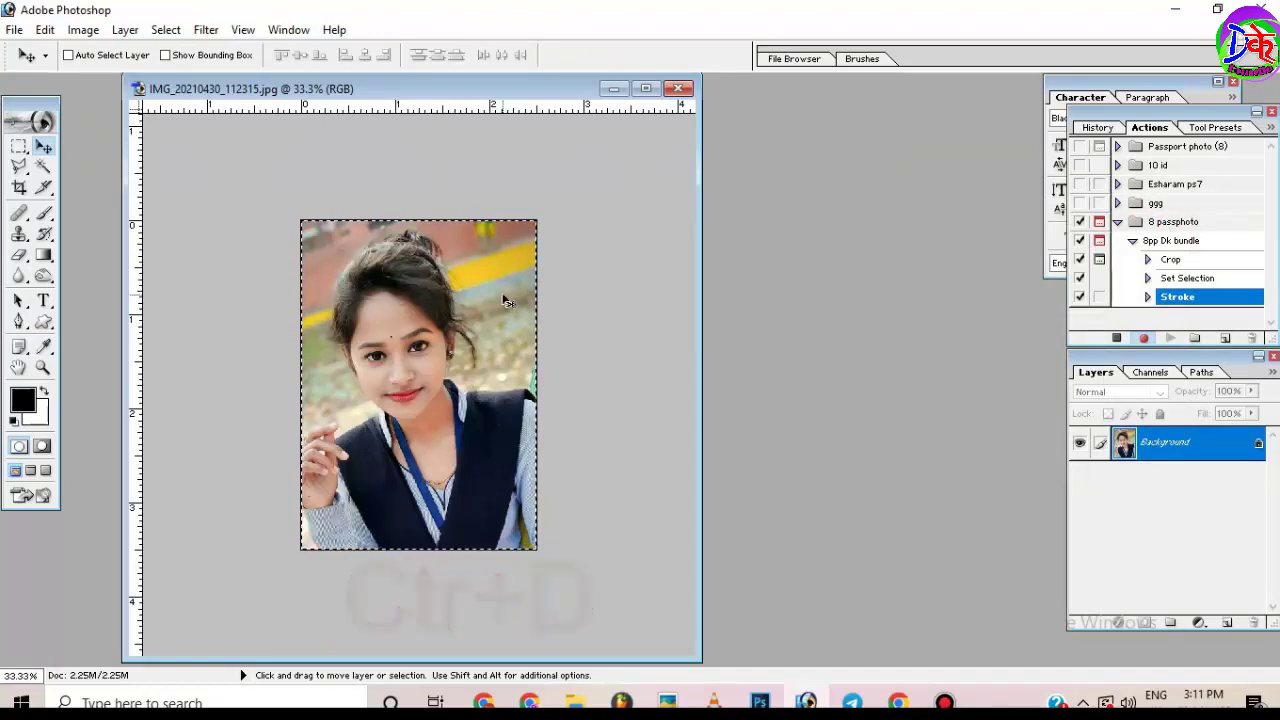
key("ctrl+d")
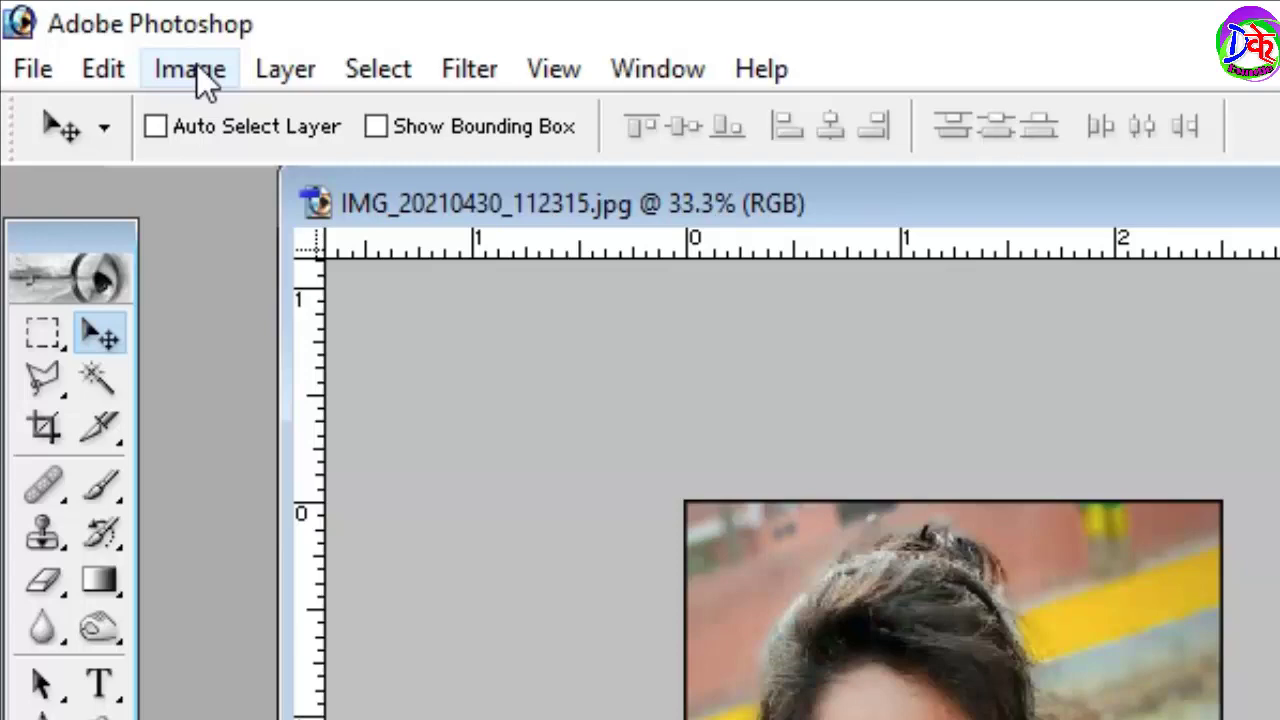
Set Canvas Size to 108 percent for both width and height.
left_click(88, 31)
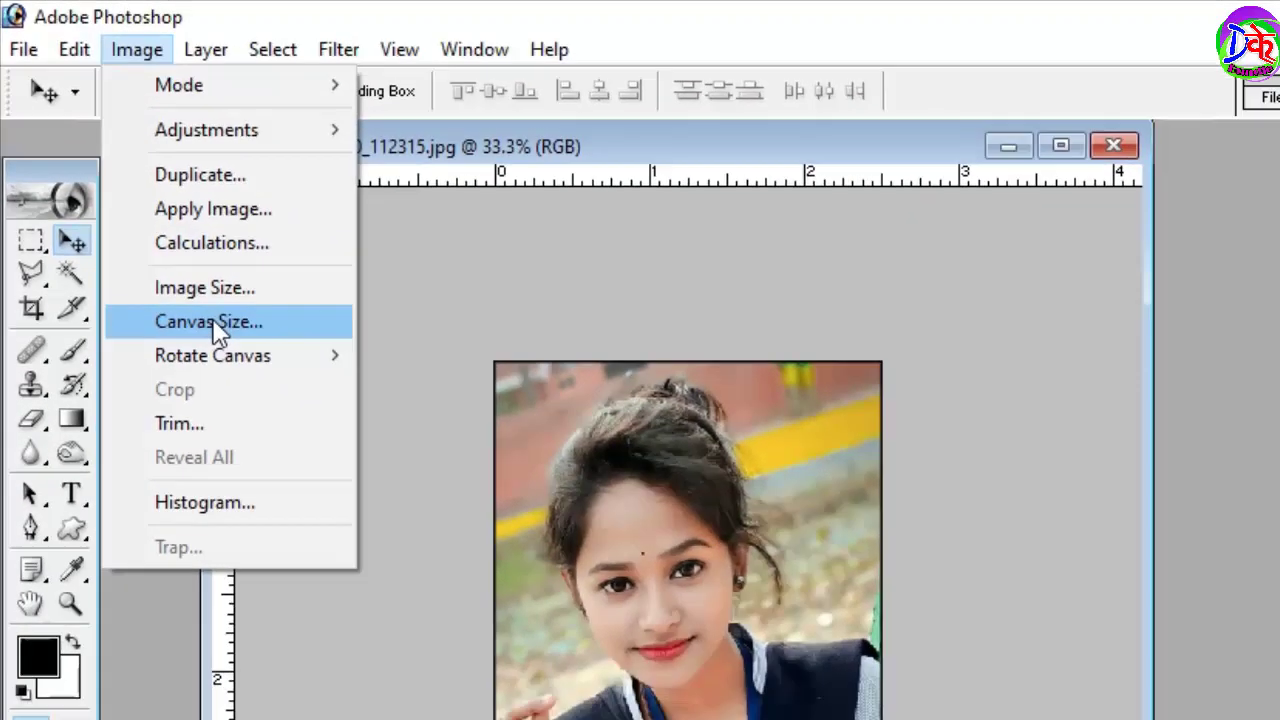
left_click(300, 460)
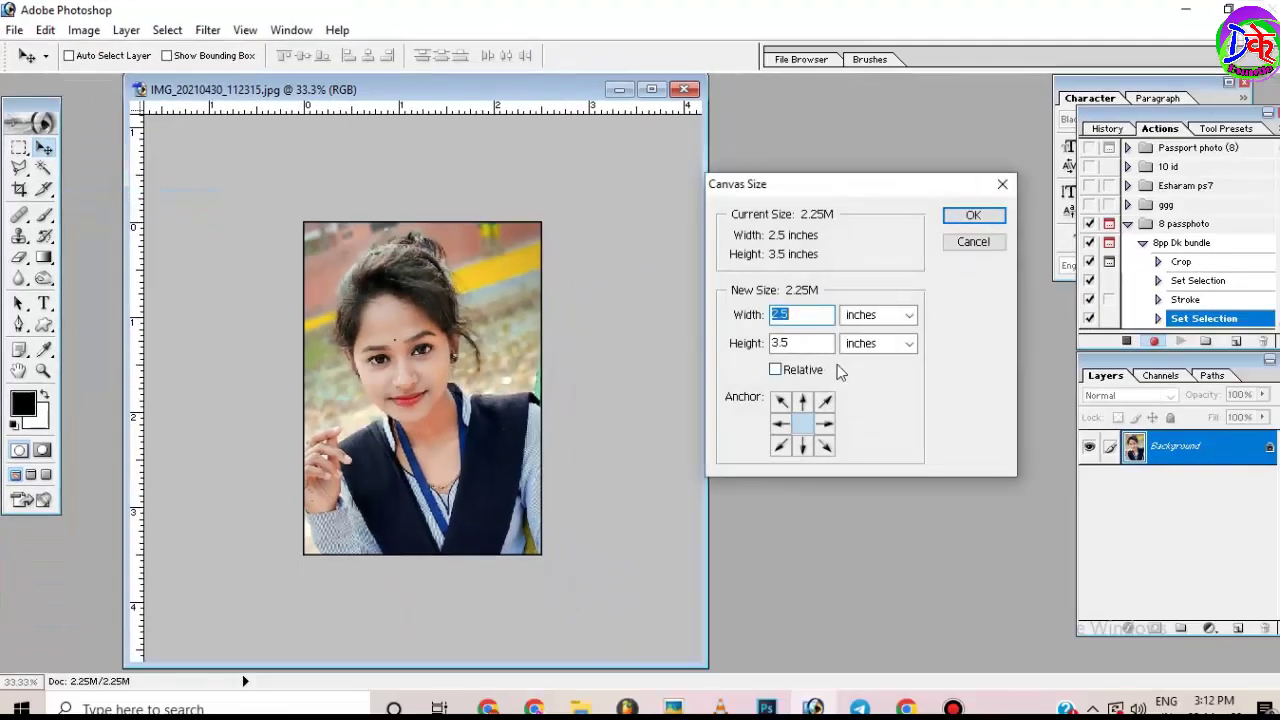
left_click(877, 315)
left_click(877, 343)
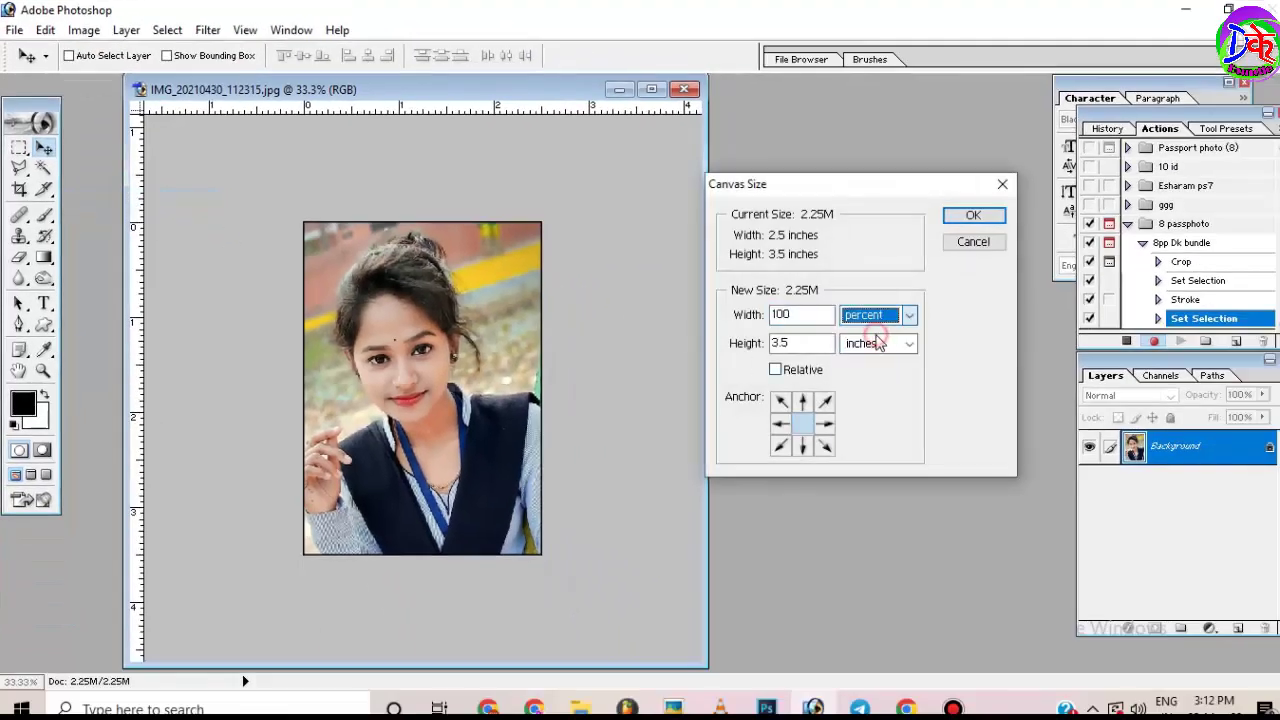
left_click(872, 364)
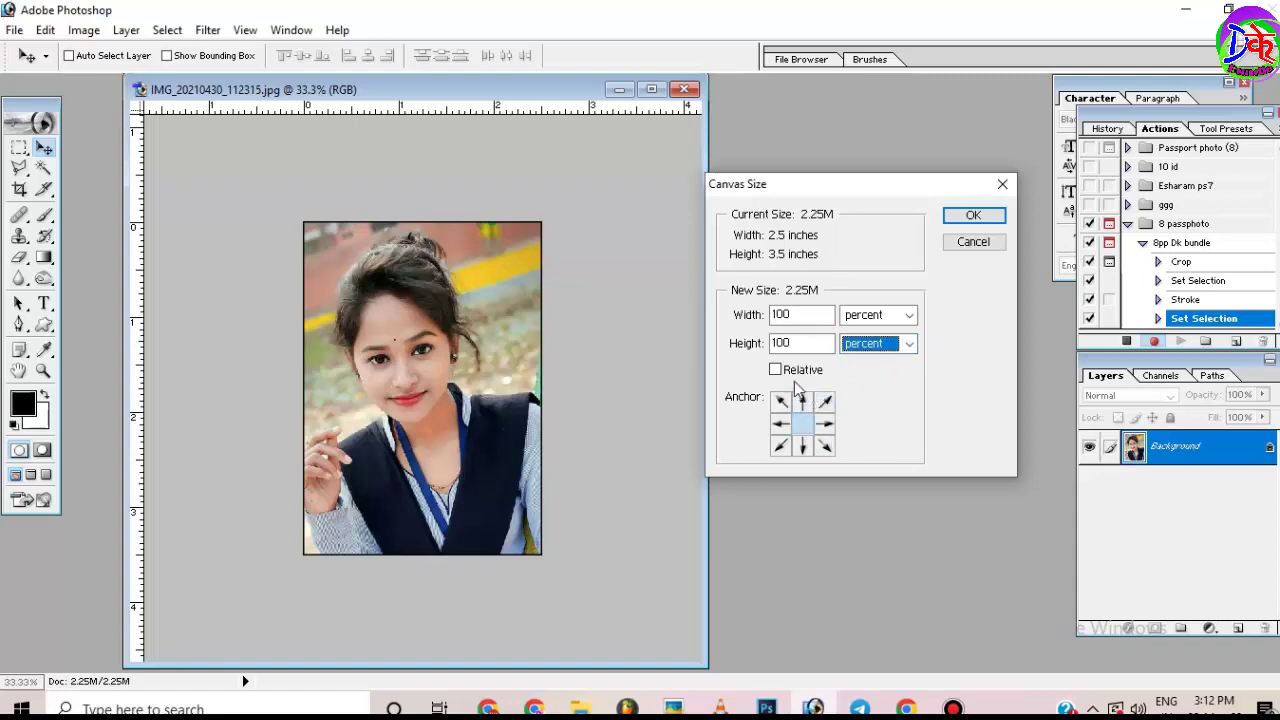
double_click(797, 315)
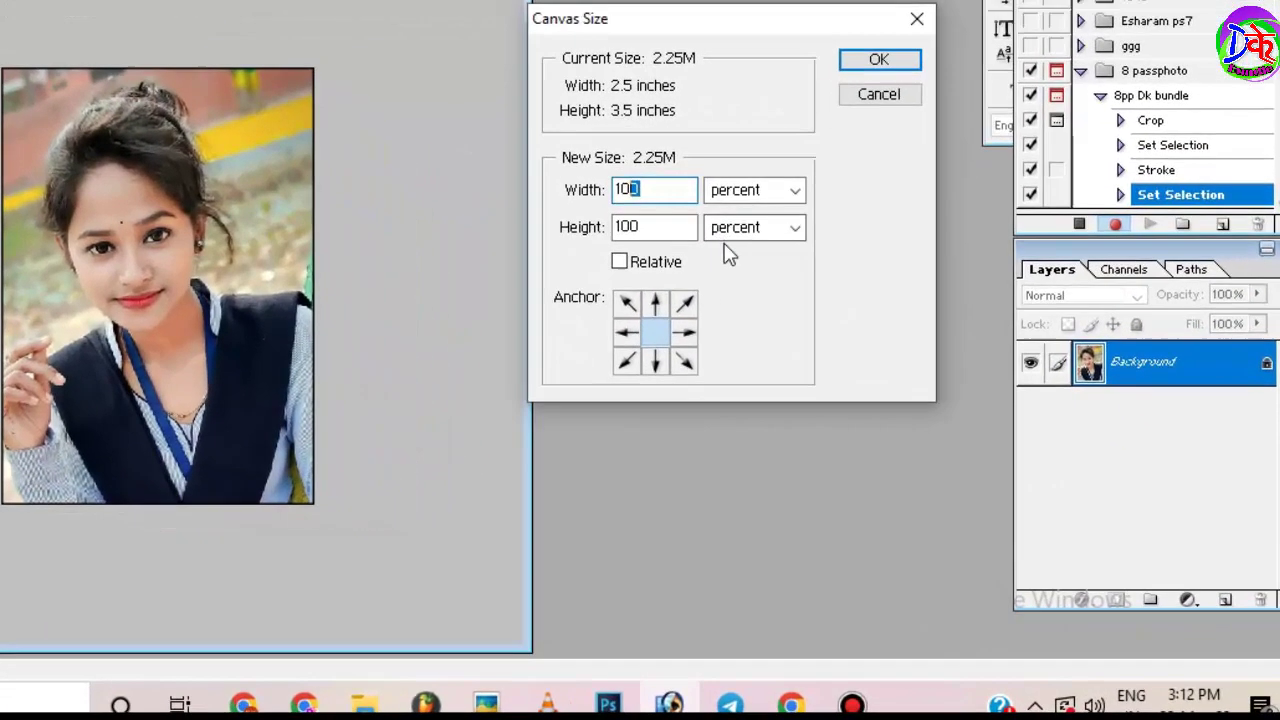
type("8")
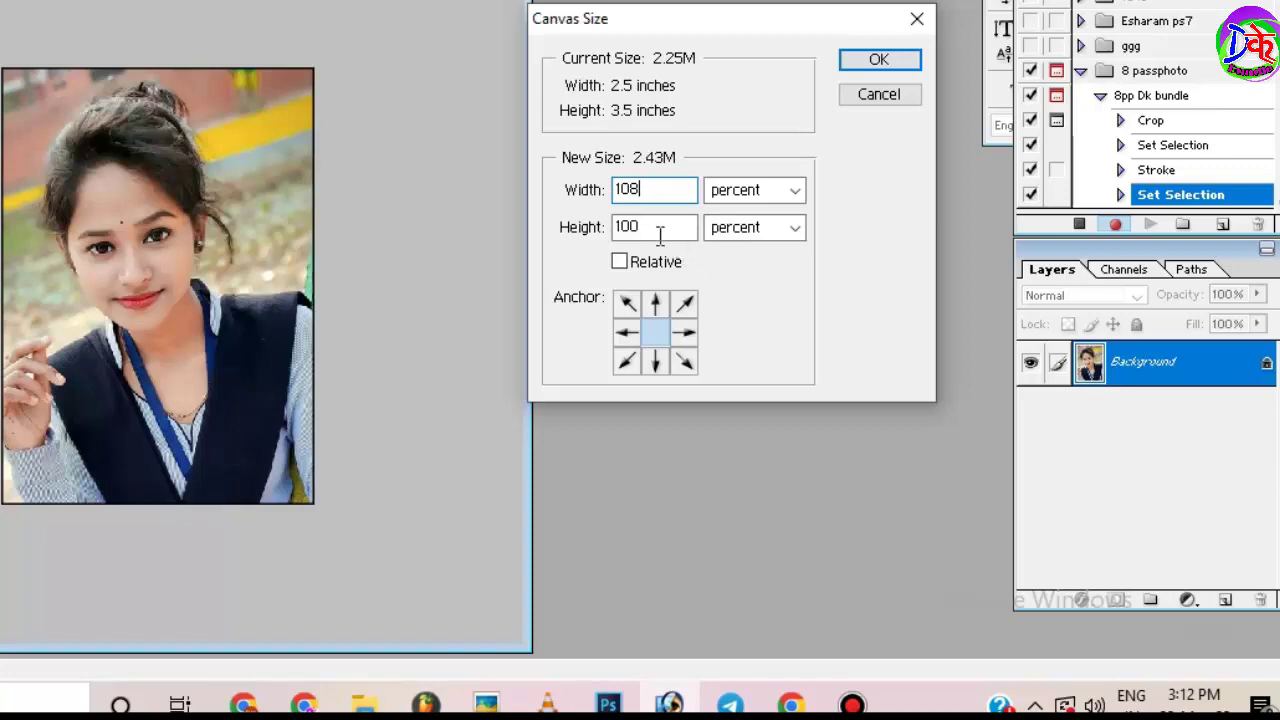
left_click(648, 227)
left_click_drag(640, 227, 632, 226)
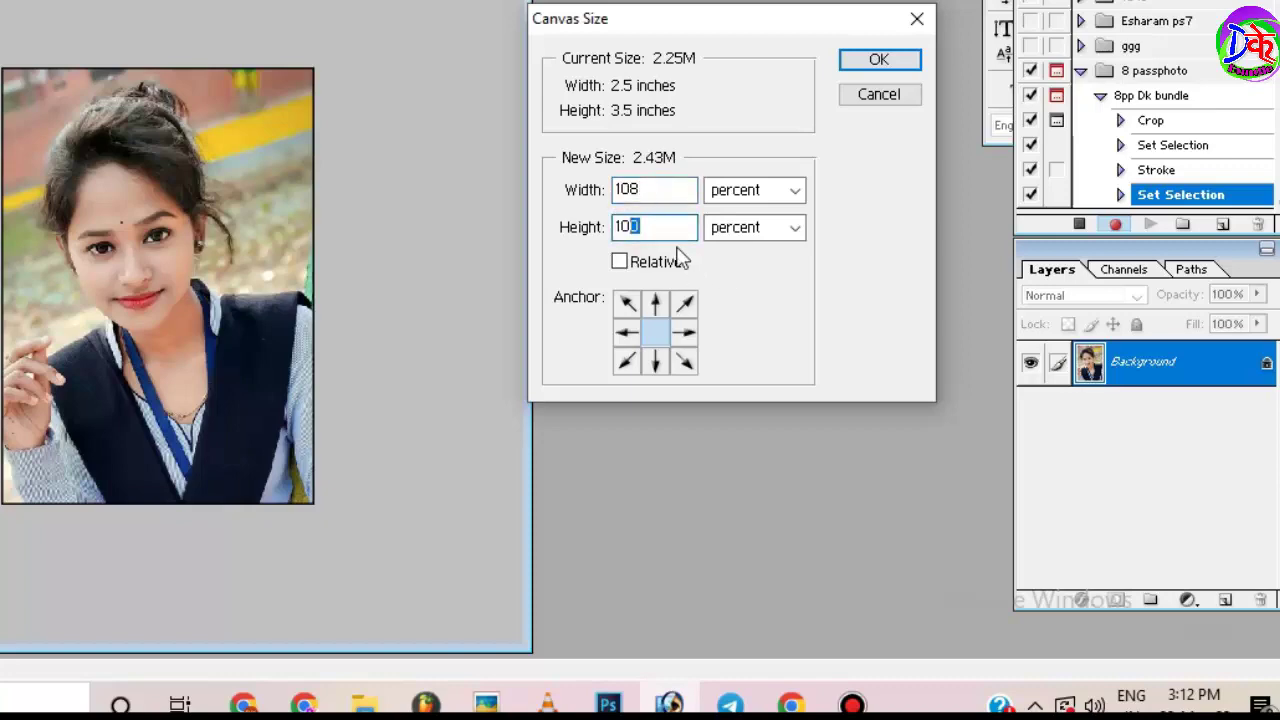
type("8")
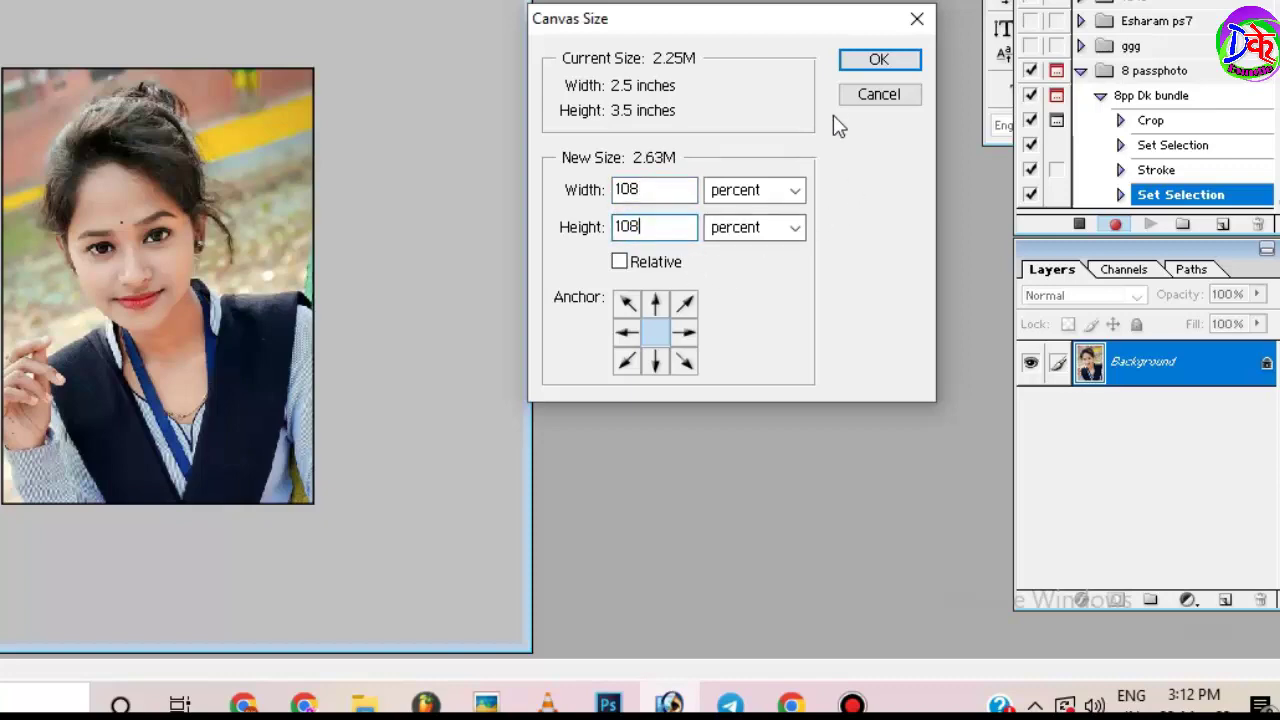
left_click(866, 68)
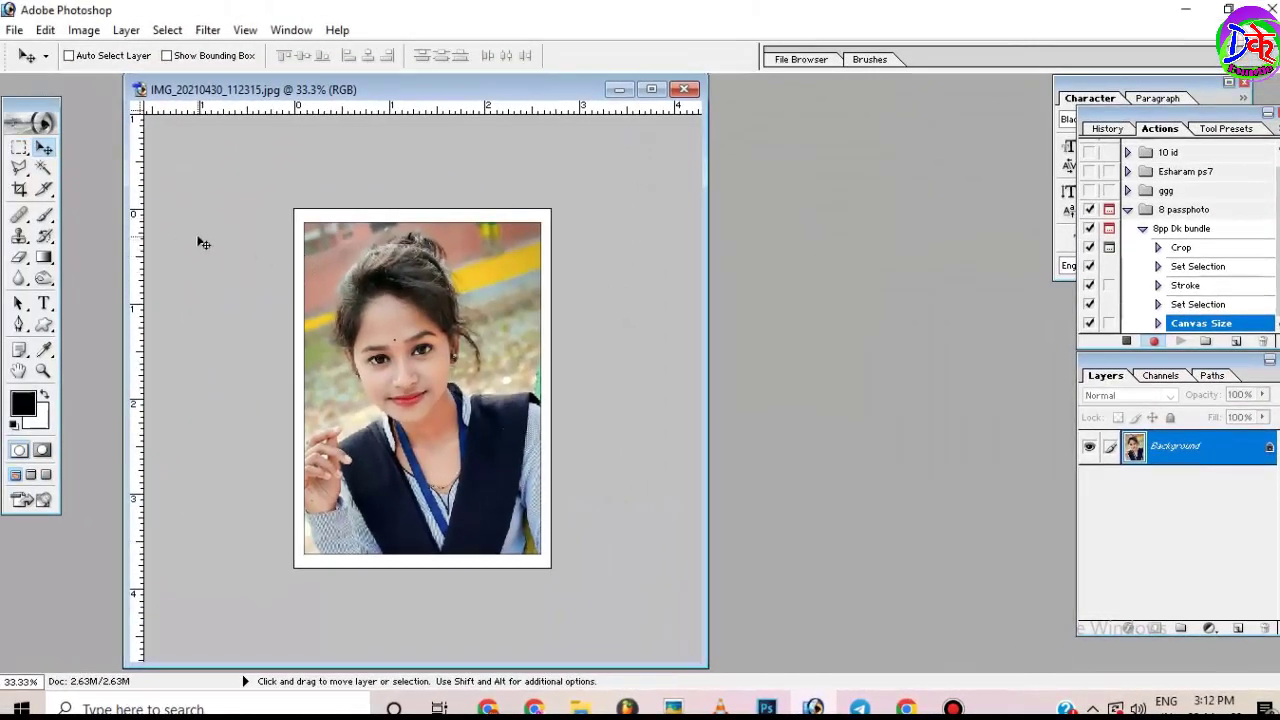
Stroke the whole enlarged canvas edge with a 2 px black line, then deselect.
key("ctrl+a")
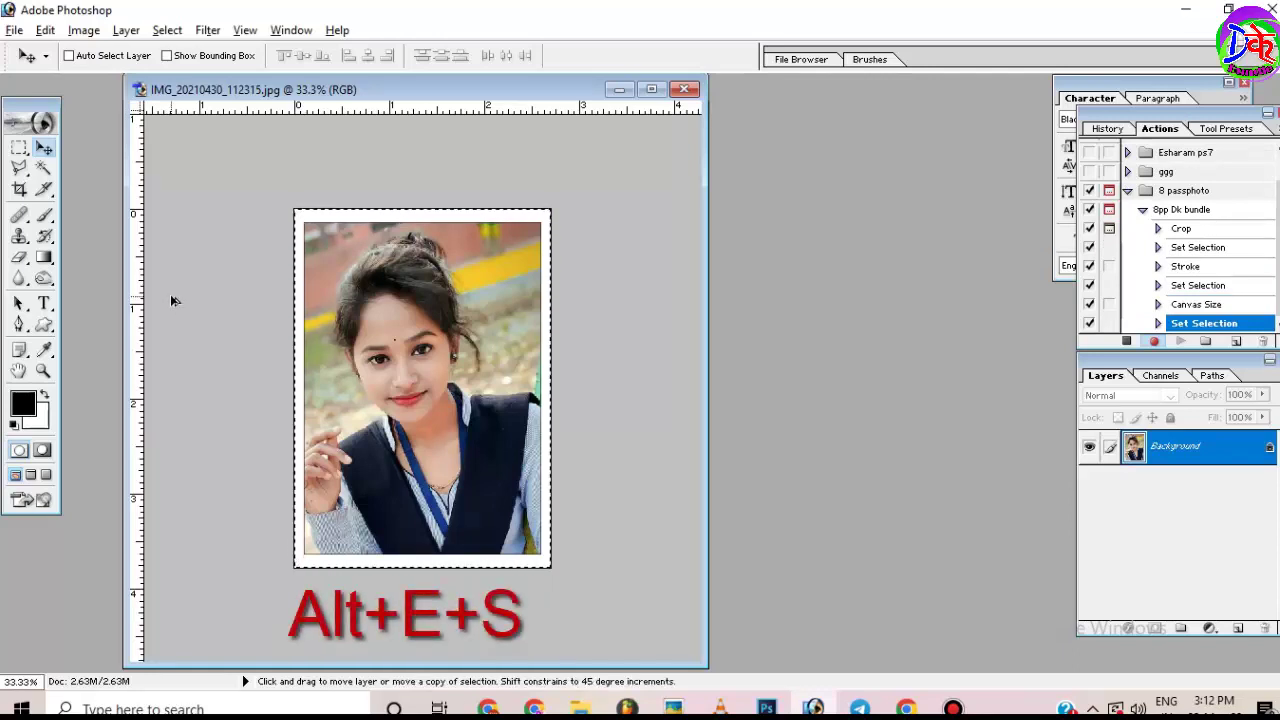
key("alt+e")
key("s")
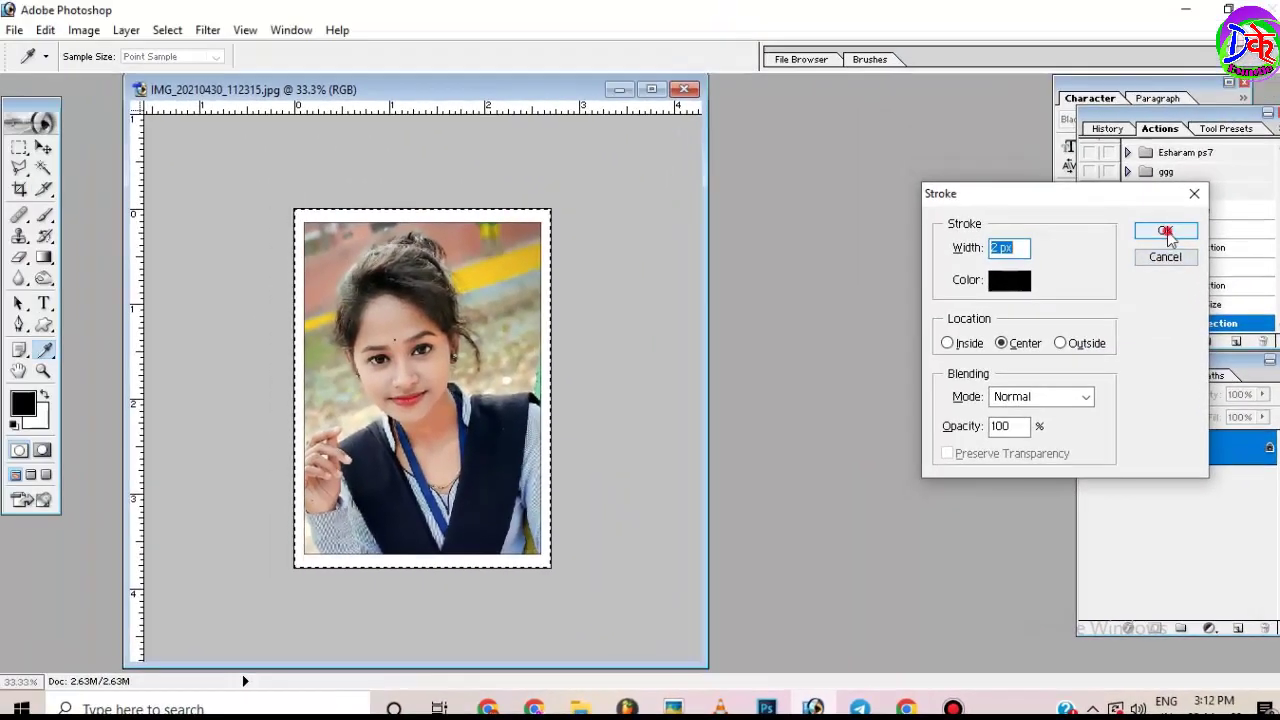
left_click(1165, 231)
key("ctrl+d")
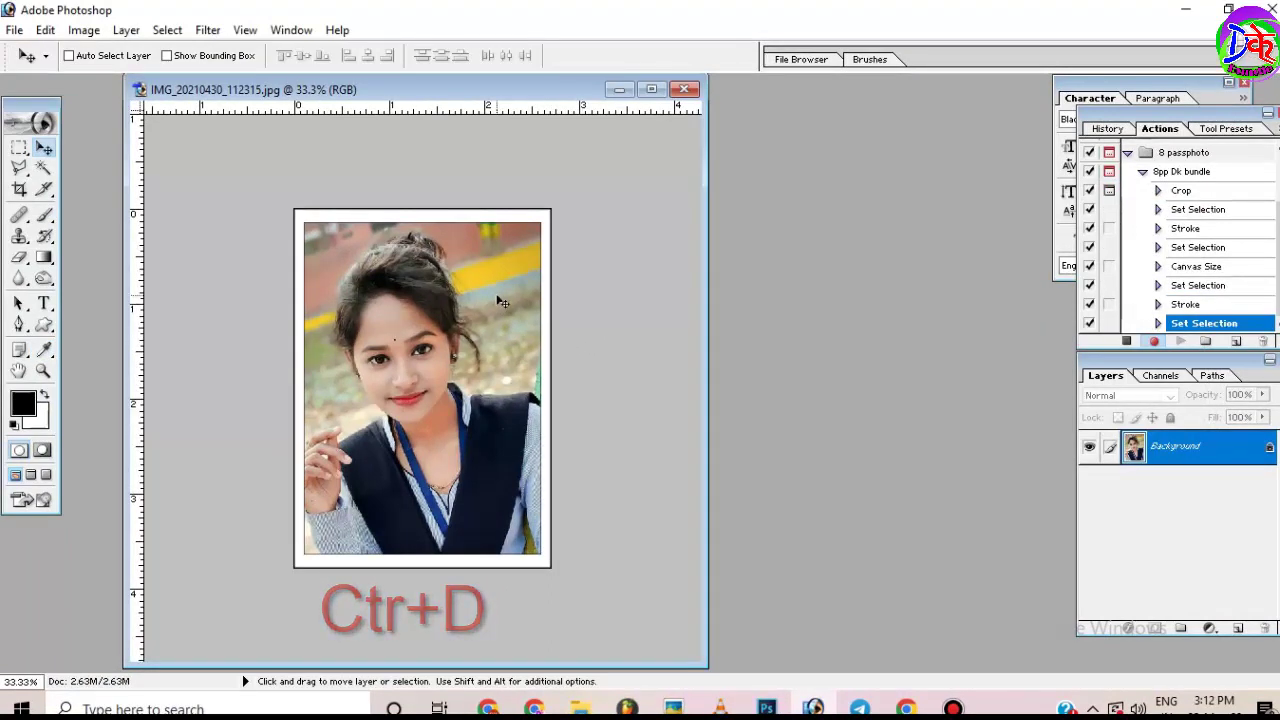
Copy the entire framed photo and start a new document.
key("ctrl+a")
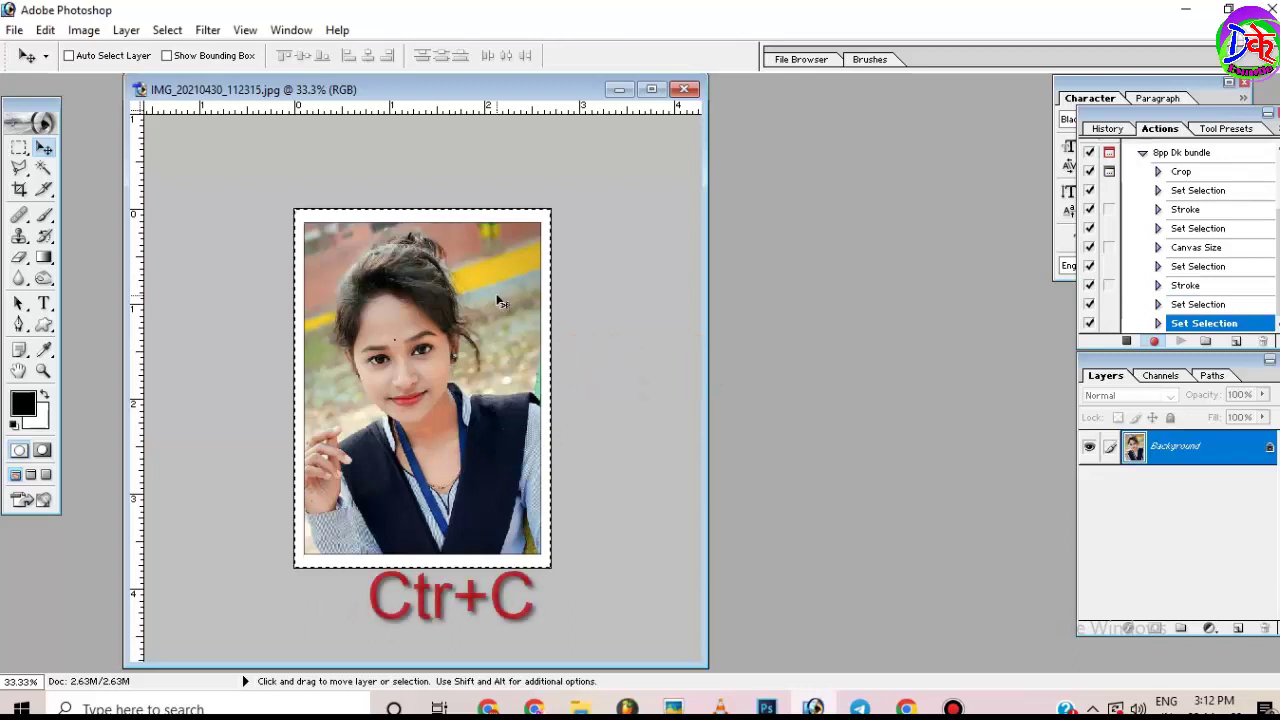
key("ctrl+c")
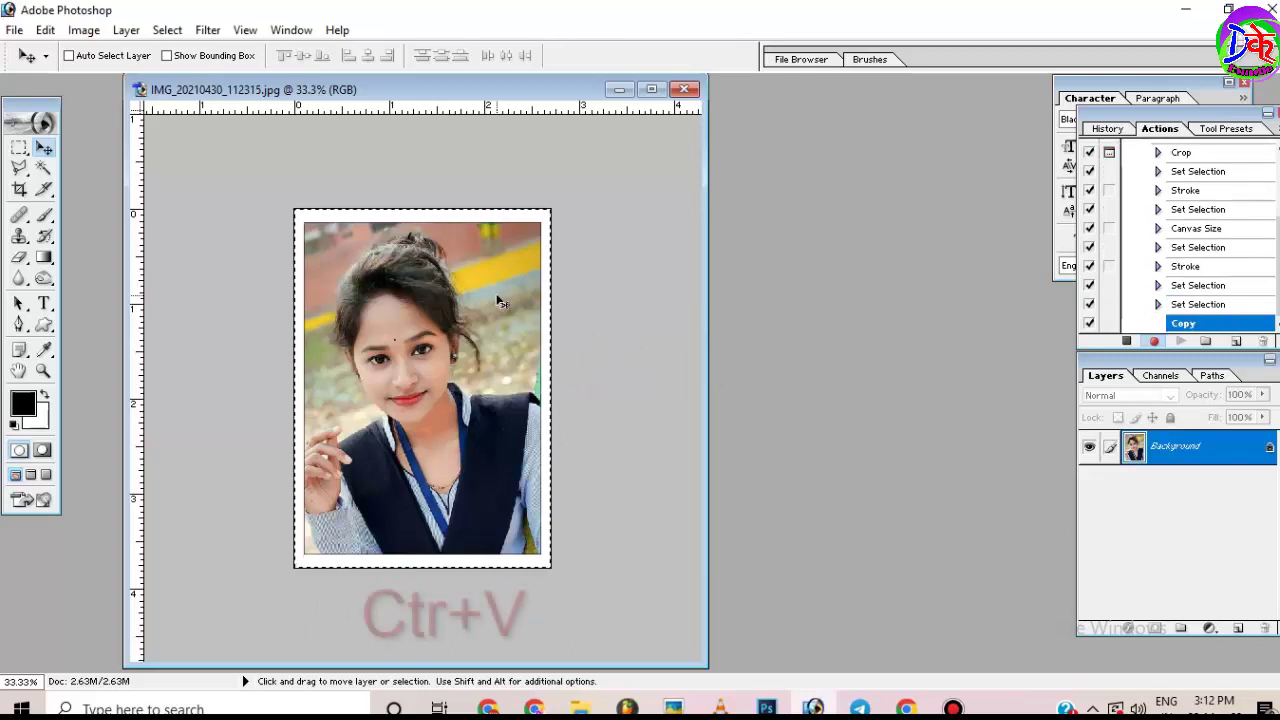
key("ctrl+n")
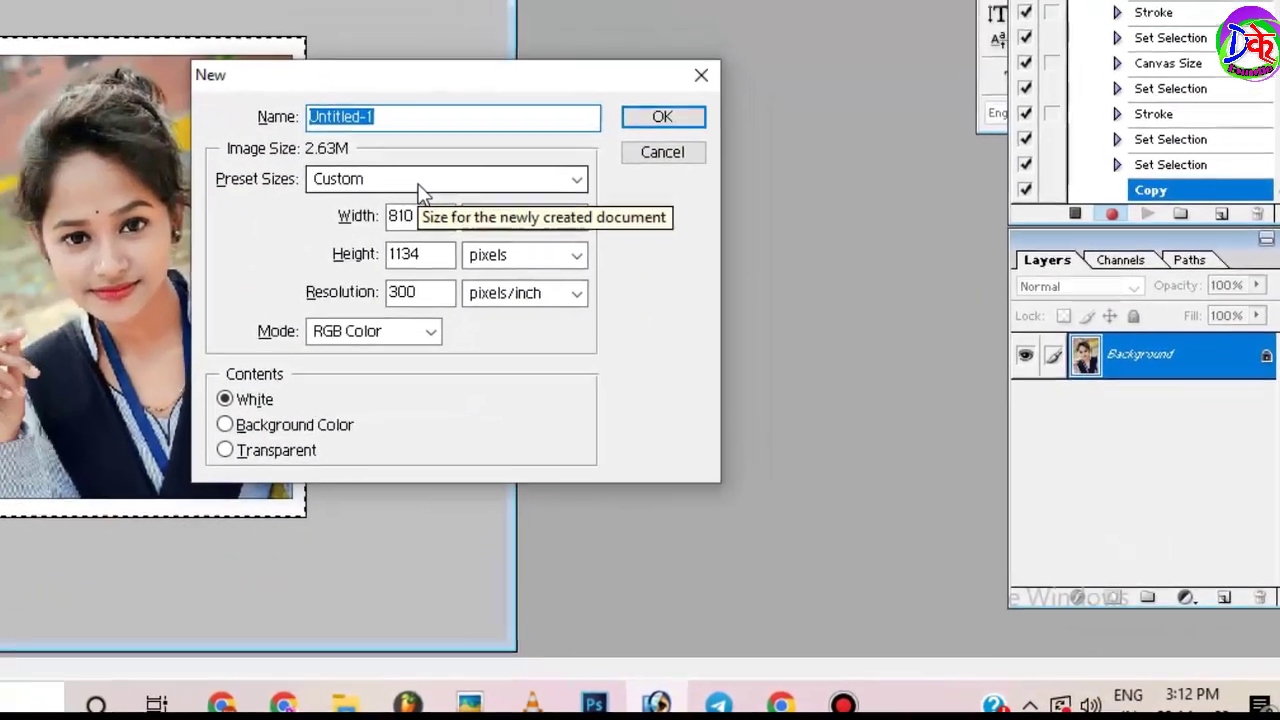
Create a blank document using the 4 × 6 inch preset.
left_click(420, 190)
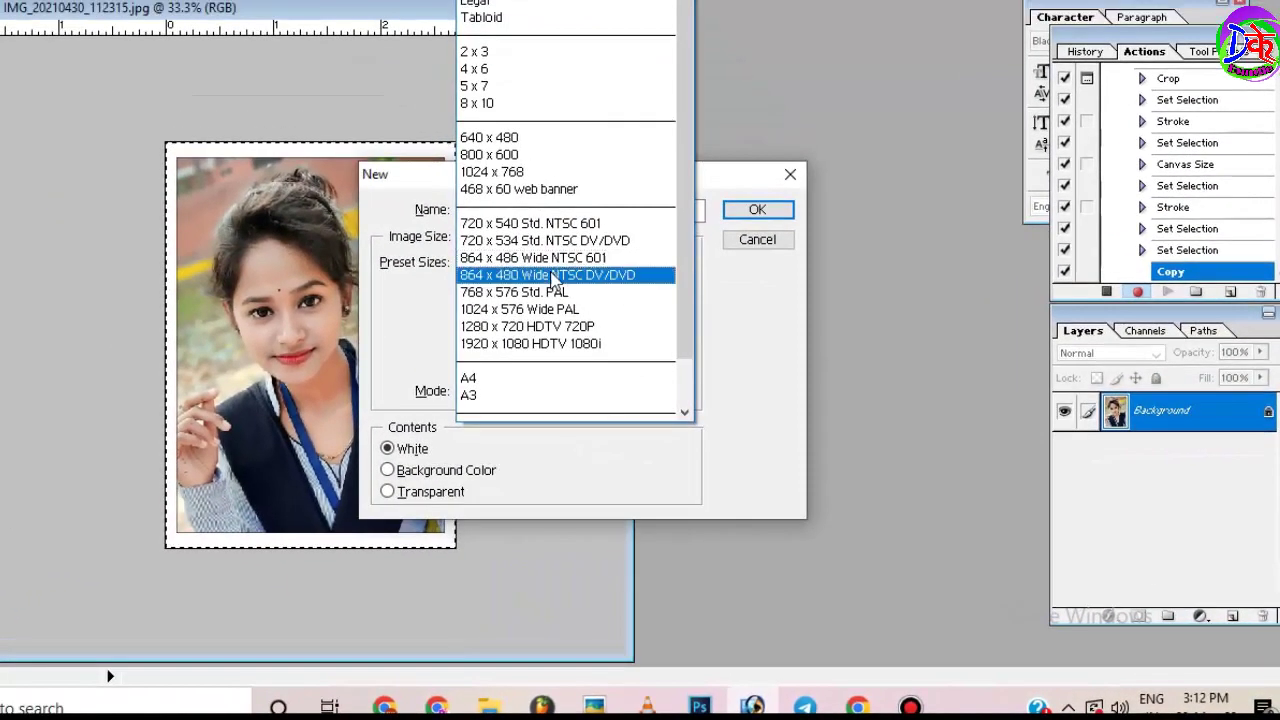
left_click(490, 77)
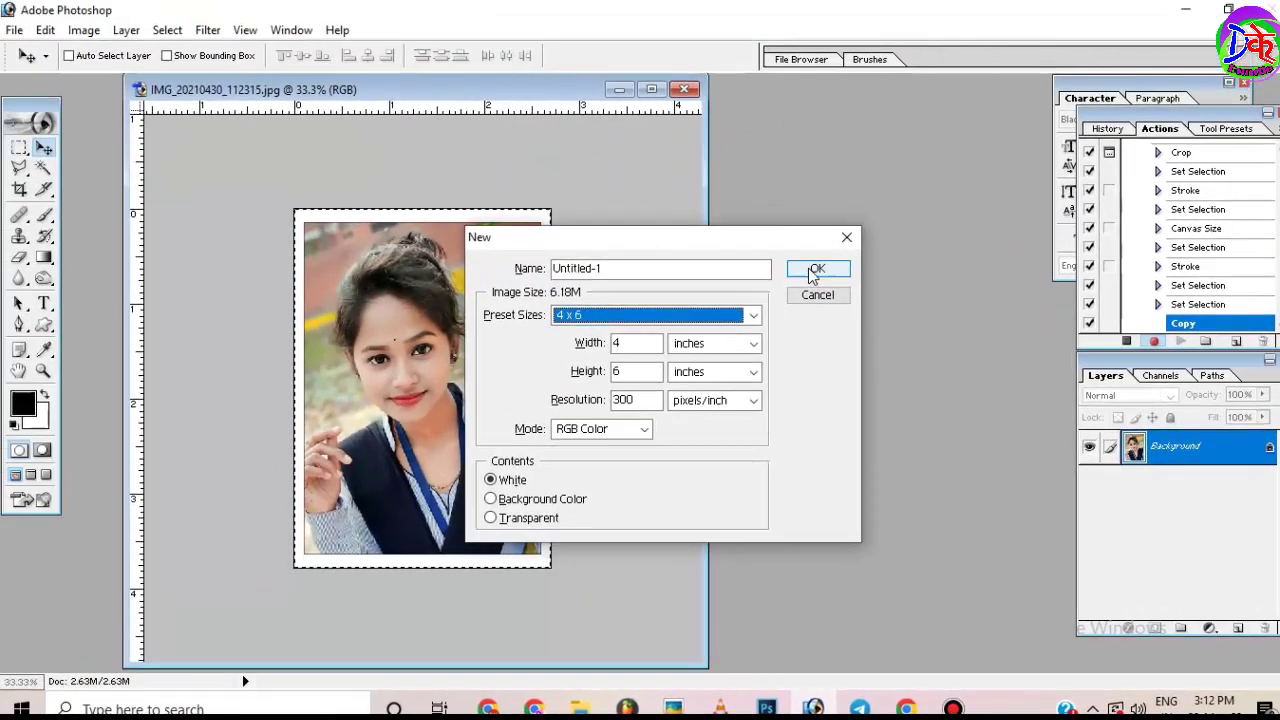
left_click(810, 266)
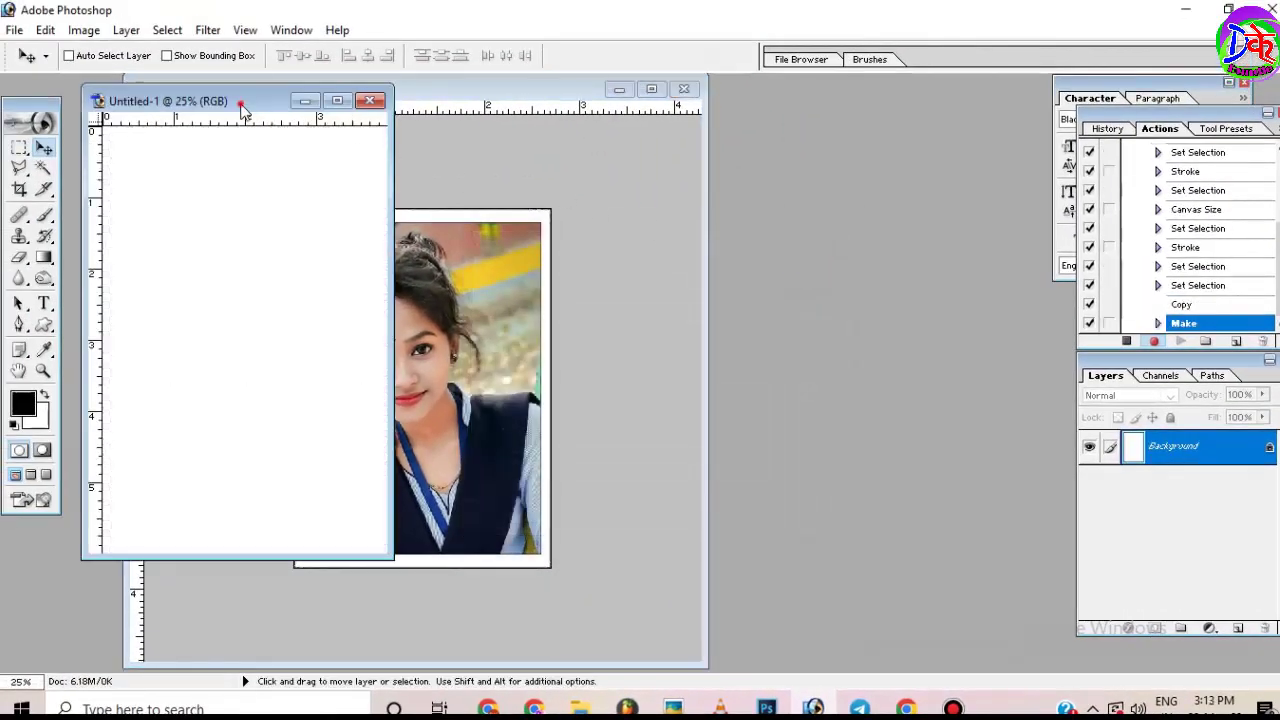
Rotate the blank canvas 90° clockwise to landscape and enlarge its window.
left_click_drag(242, 108, 502, 130)
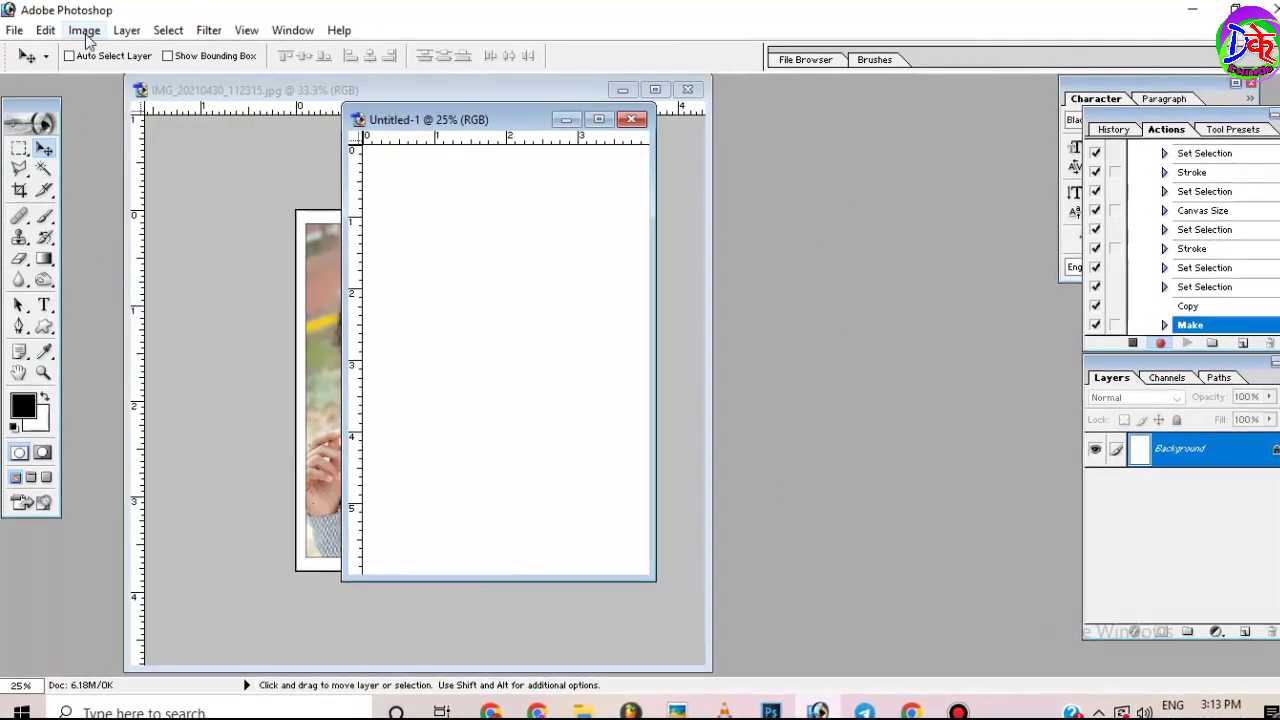
left_click(84, 30)
mouse_move(240, 400)
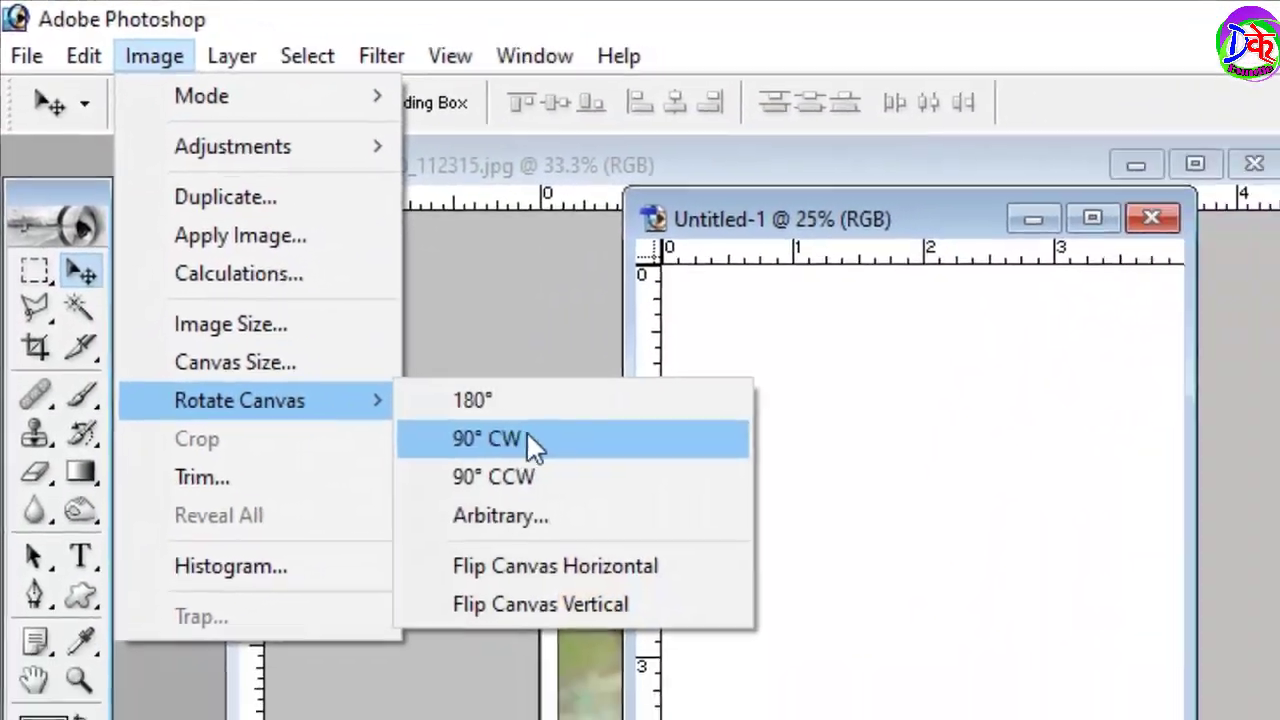
left_click(528, 440)
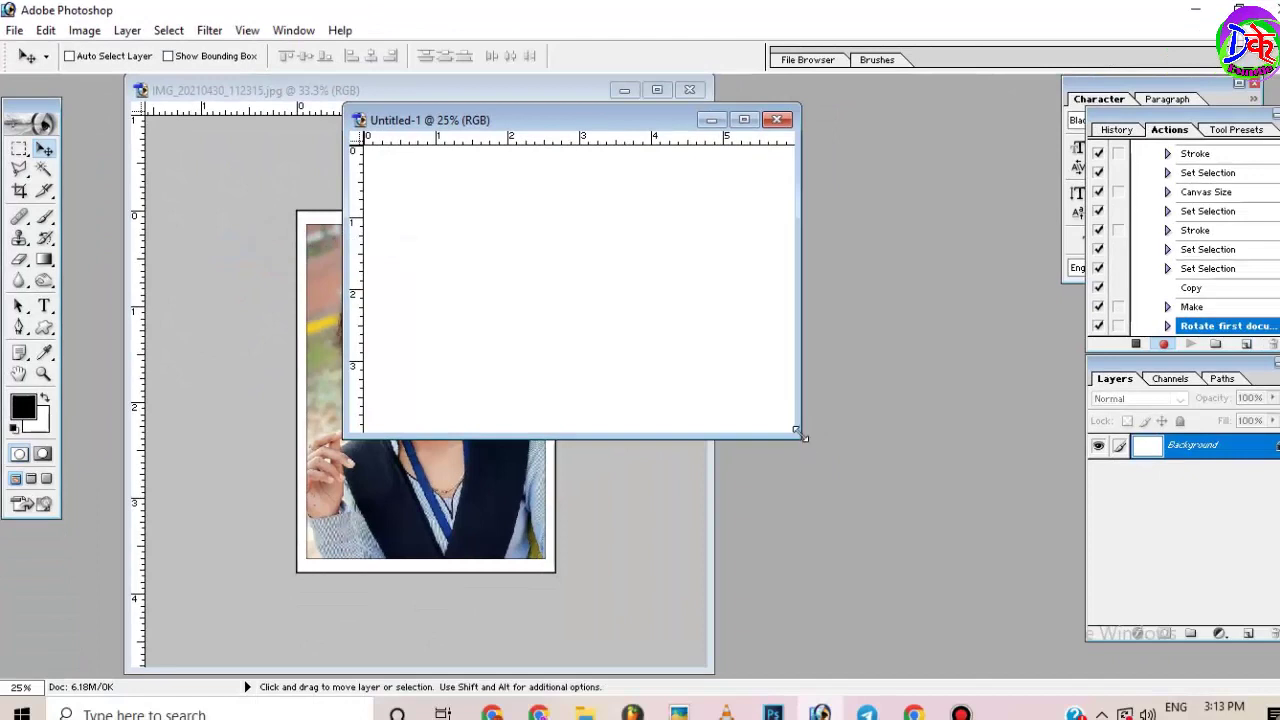
left_click_drag(797, 432, 1038, 564)
left_click_drag(688, 121, 654, 124)
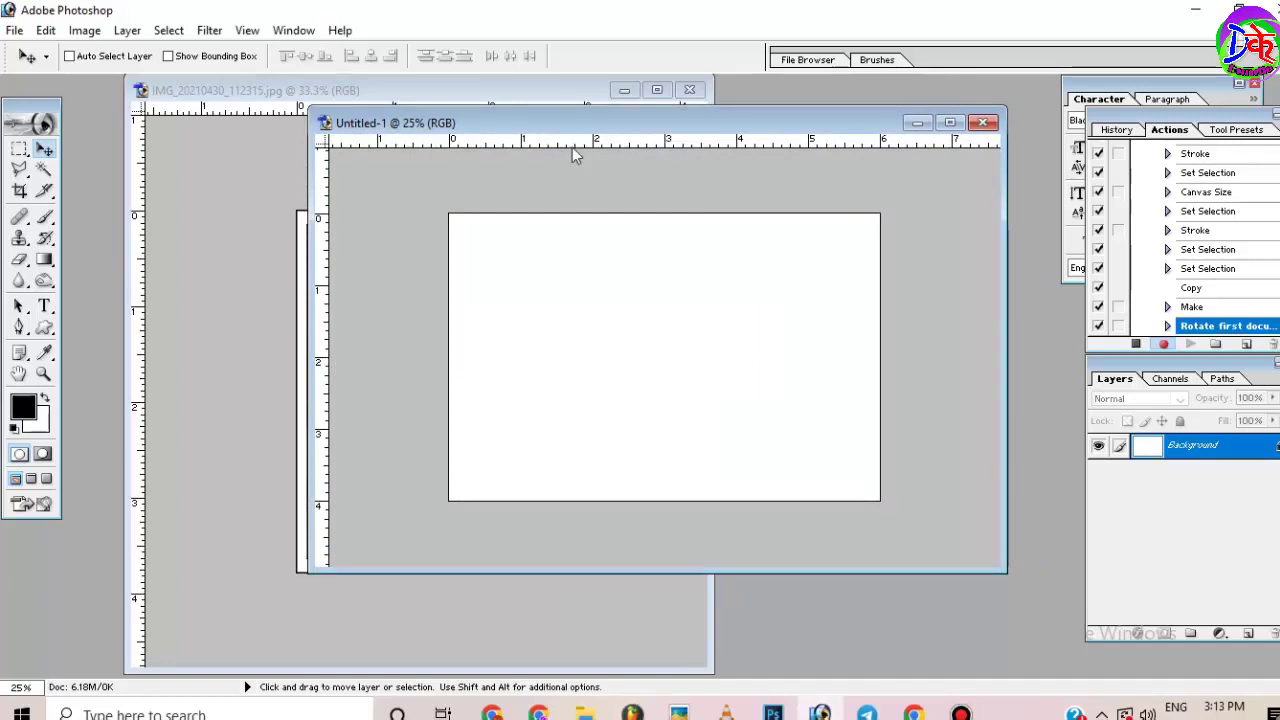
Place a horizontal guide across the sheet's middle and paste the copied photo.
left_click_drag(572, 144, 569, 300)
left_click_drag(570, 345, 575, 357)
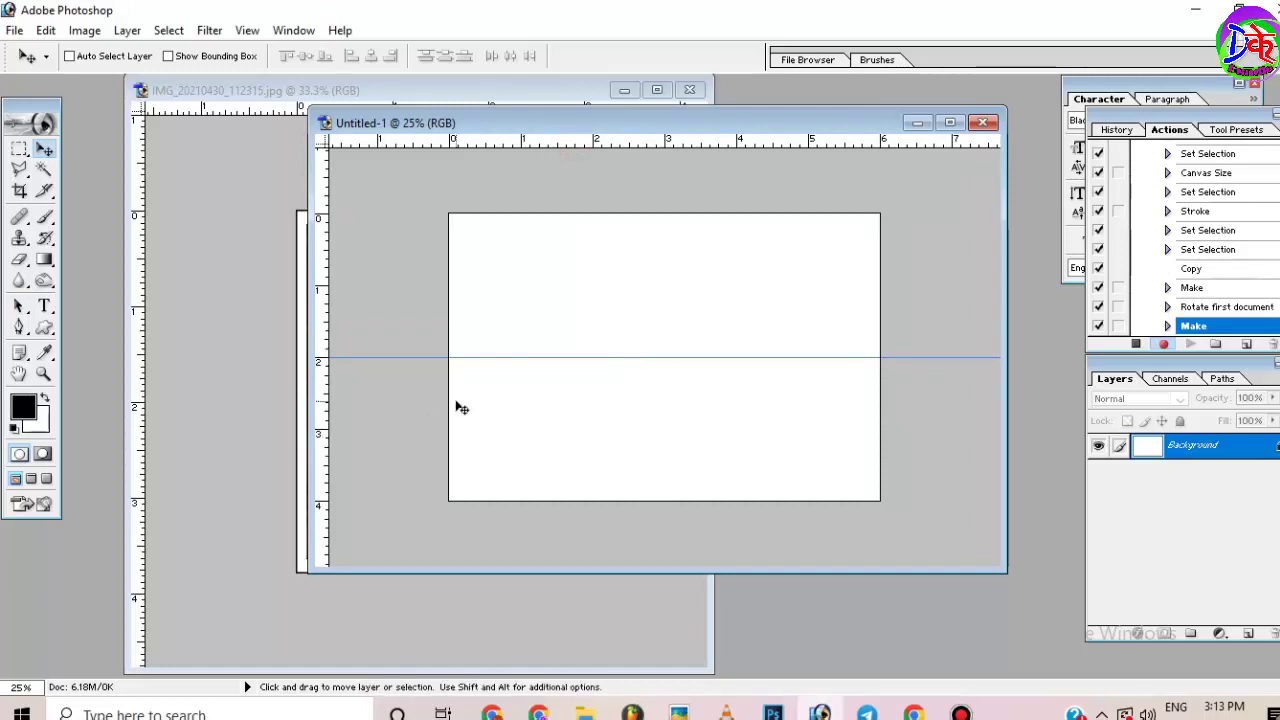
key("ctrl+v")
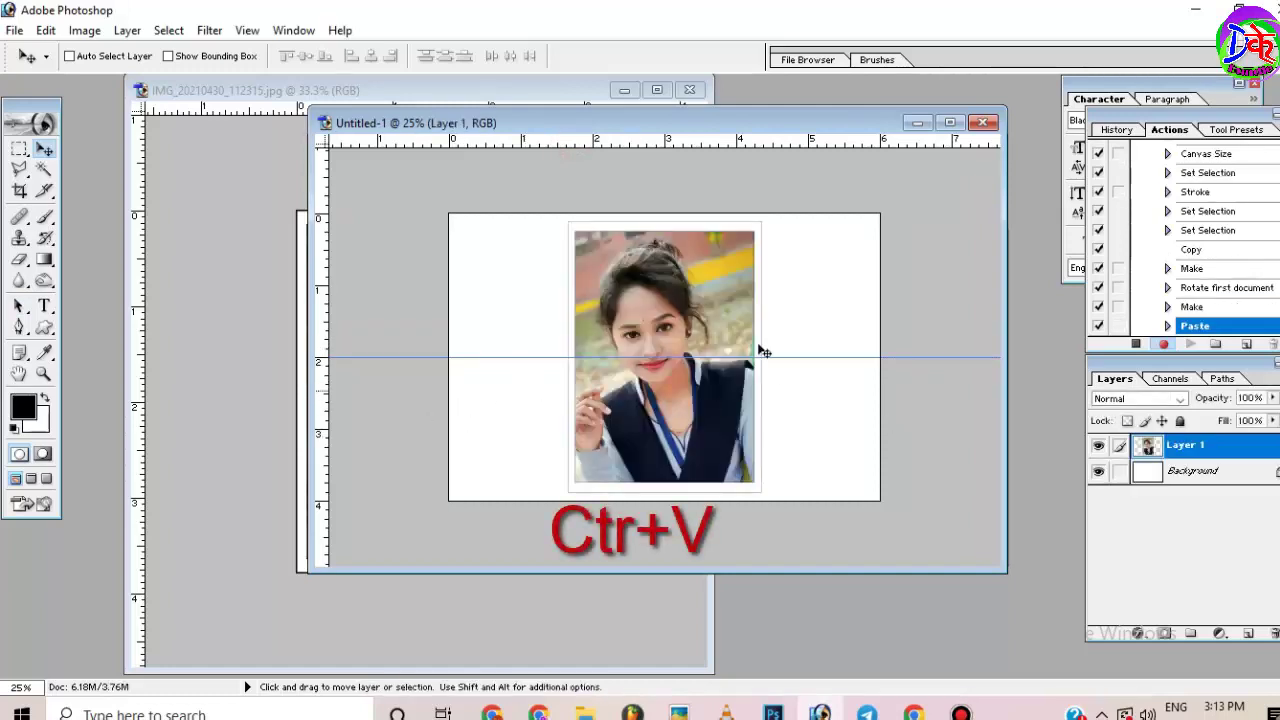
Scale the pasted photo to 52.4% and position it in the top-left corner.
key("ctrl+t")
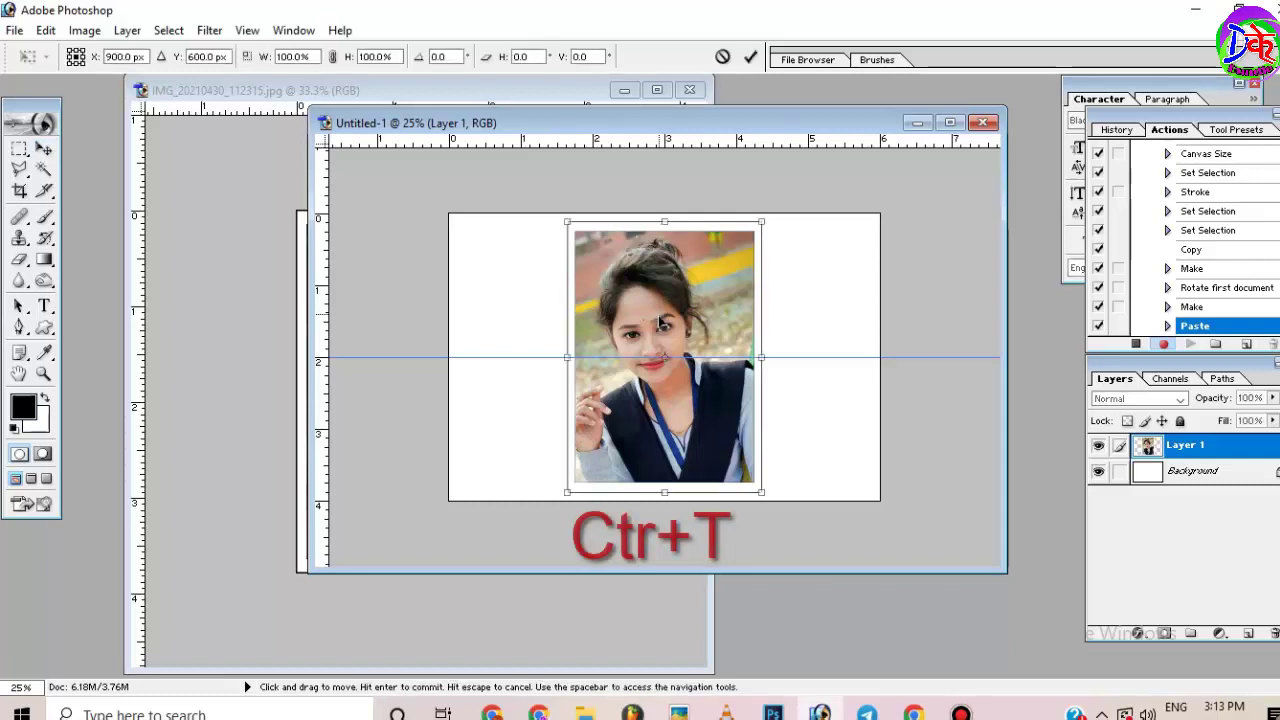
left_click_drag(686, 301, 580, 292)
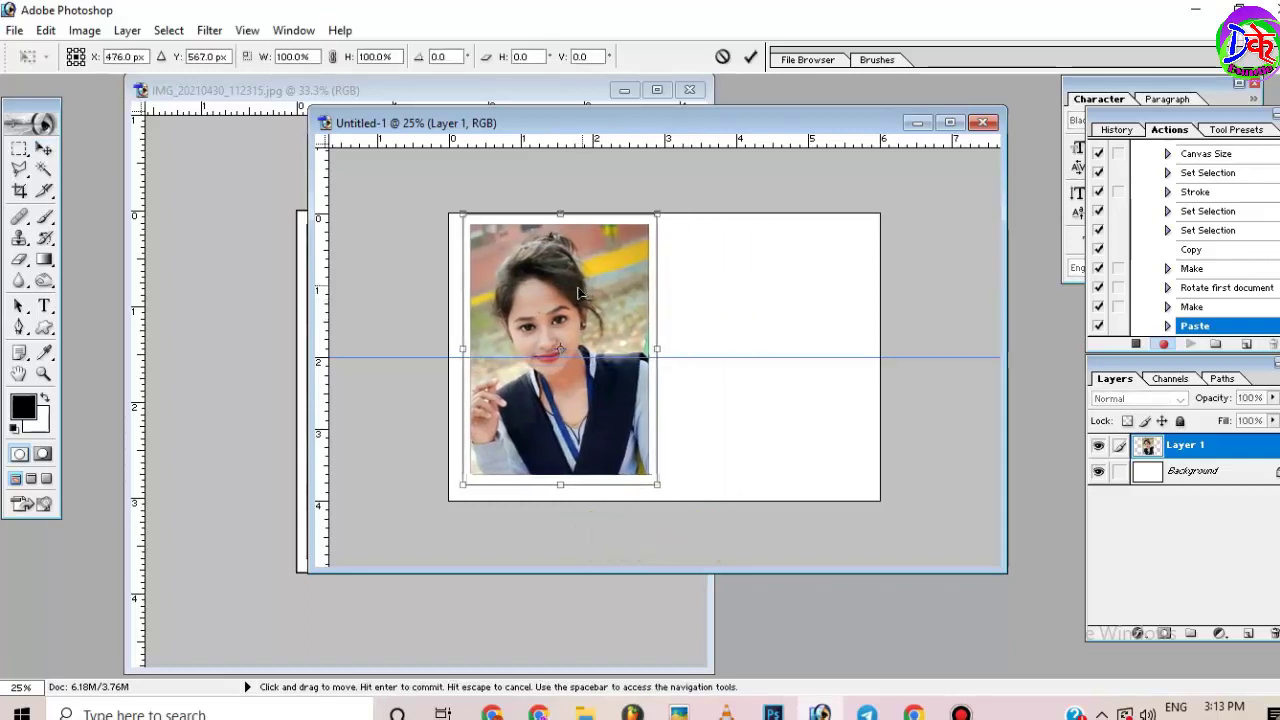
key("shift+Left")
key("shift+Left")
key("shift+Left")
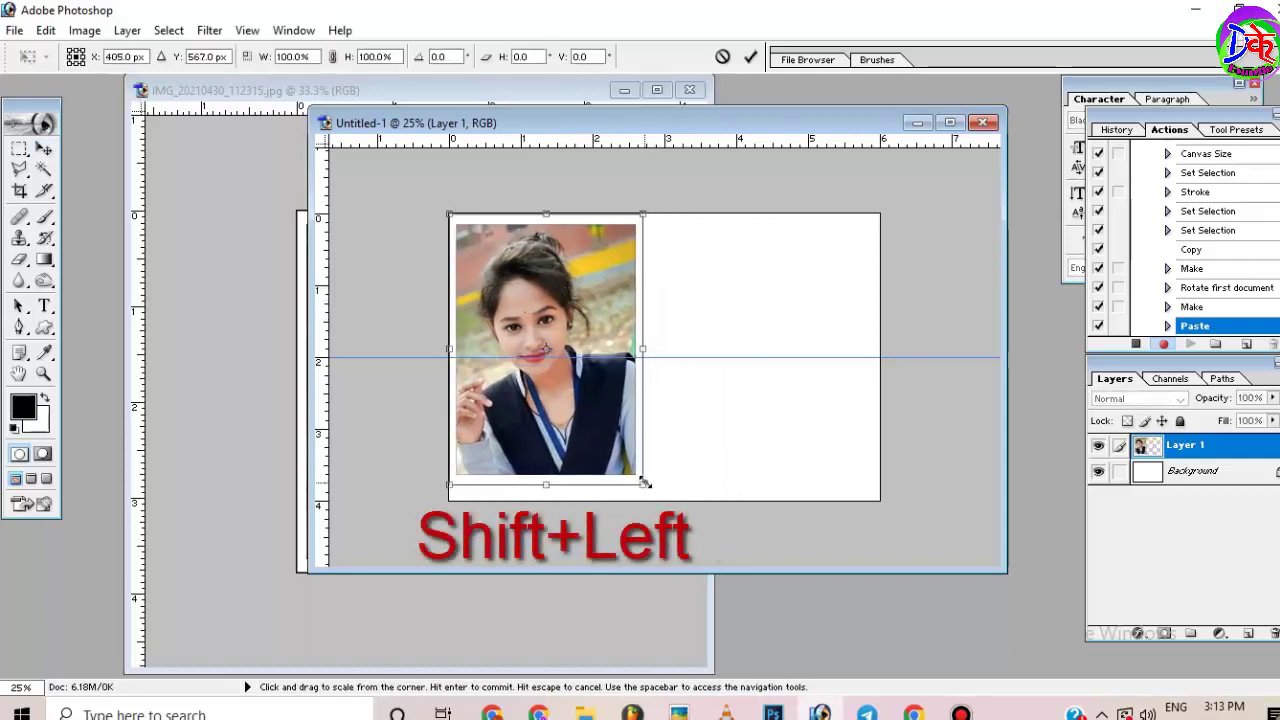
mouse_move(647, 479)
left_mouse_down()
mouse_move(598, 381)
mouse_move(559, 345)
left_mouse_up()
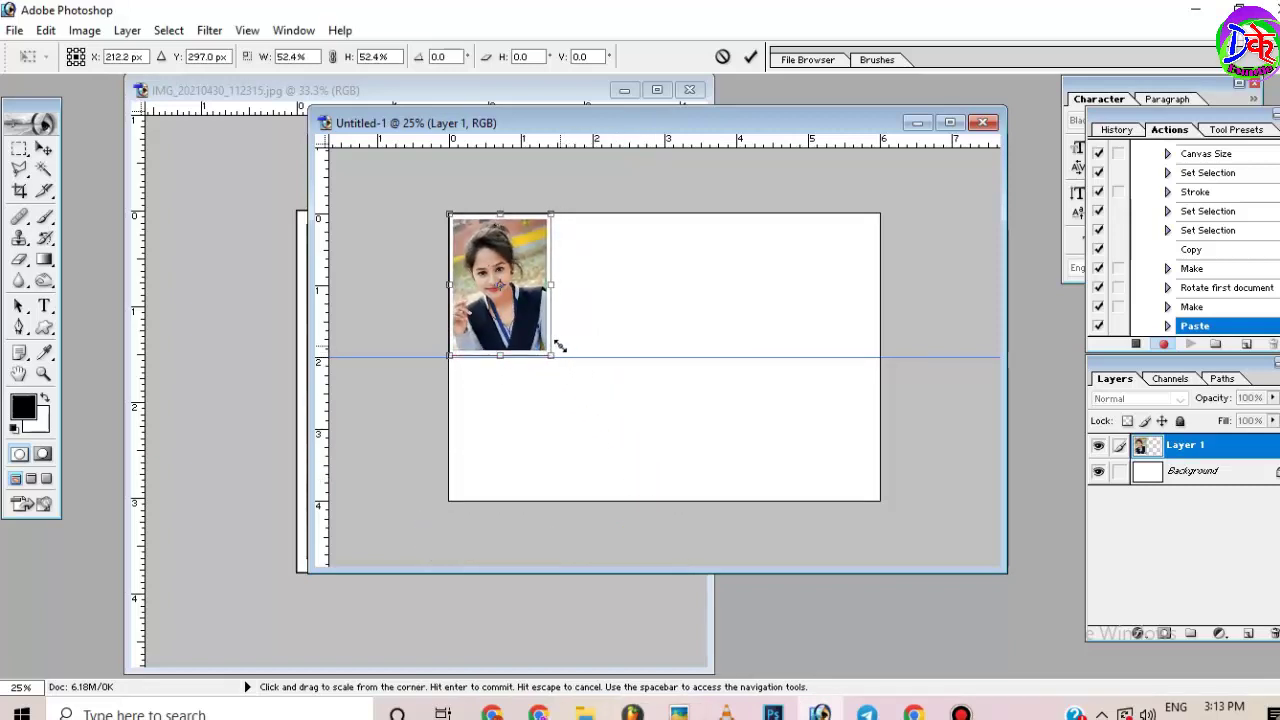
key("Return")
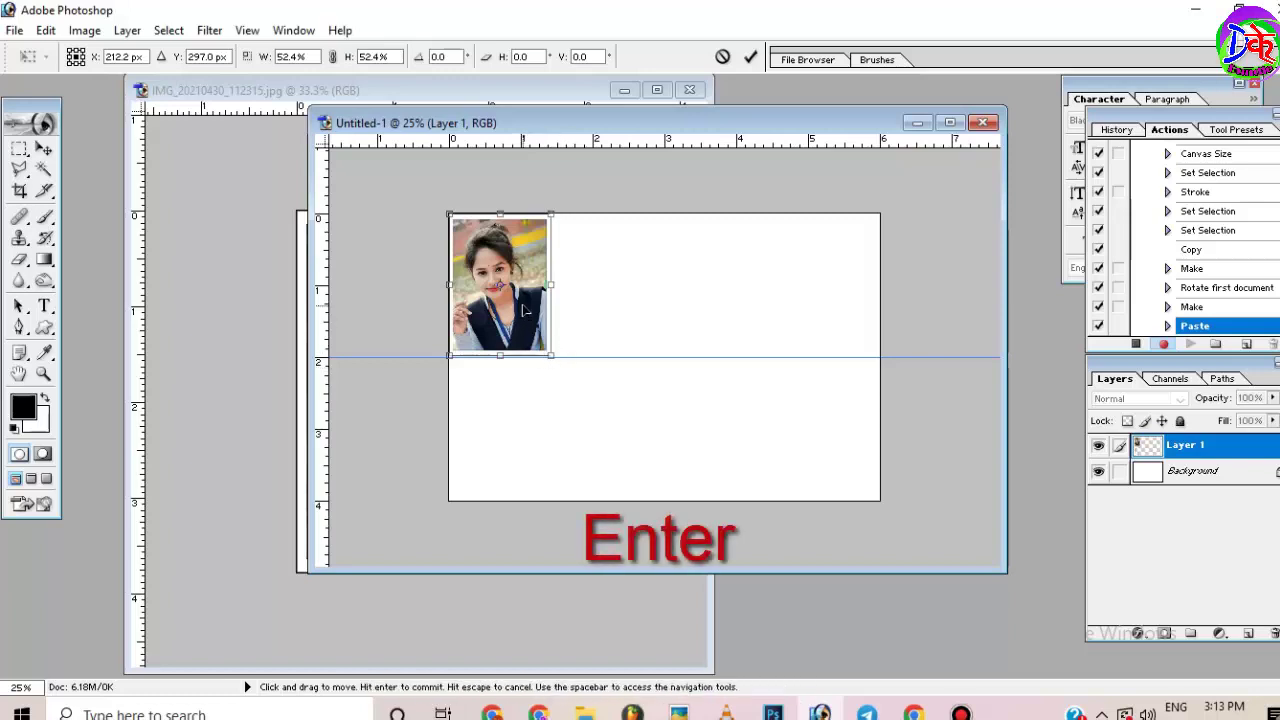
key("shift+alt+Left")
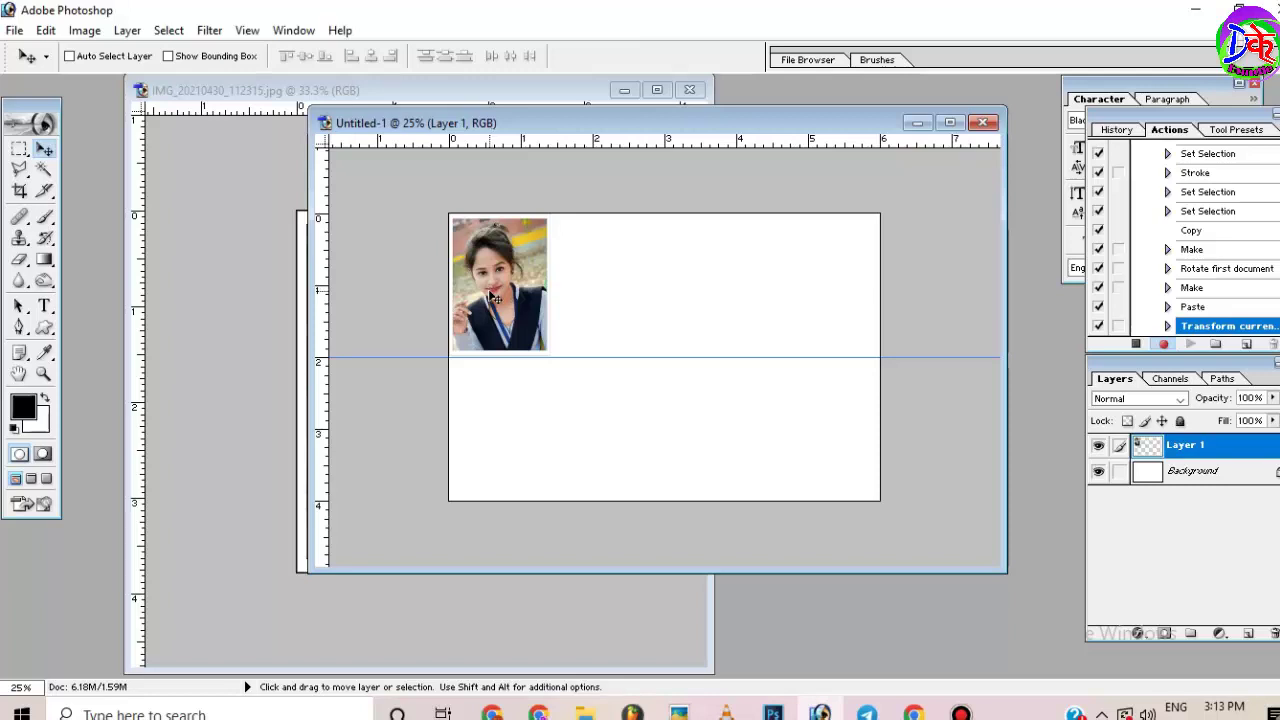
Alt+Shift-drag seven copies of the framed photo, up to Layer 1 copy 7, into two rows of four.
key("shift+alt")
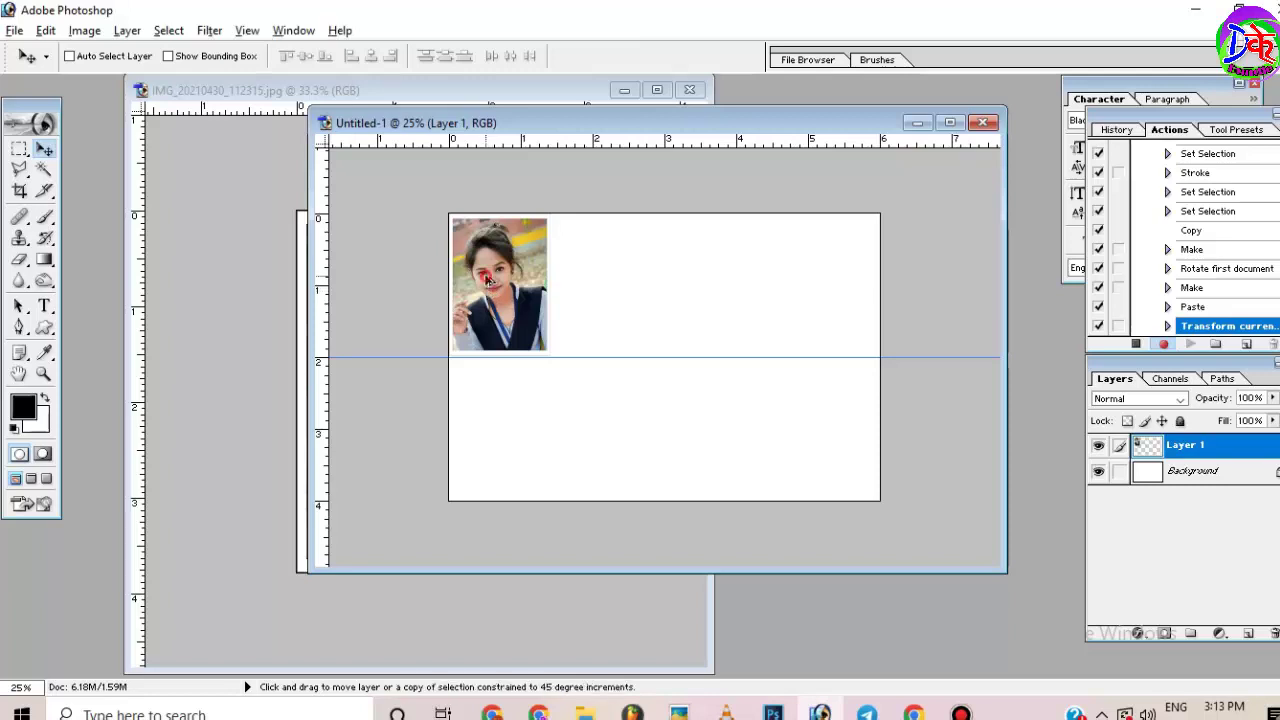
mouse_move(487, 280)
left_mouse_down()
mouse_move(604, 291)
mouse_move(592, 293)
mouse_move(562, 428)
mouse_move(637, 418)
mouse_move(507, 416)
left_mouse_up()
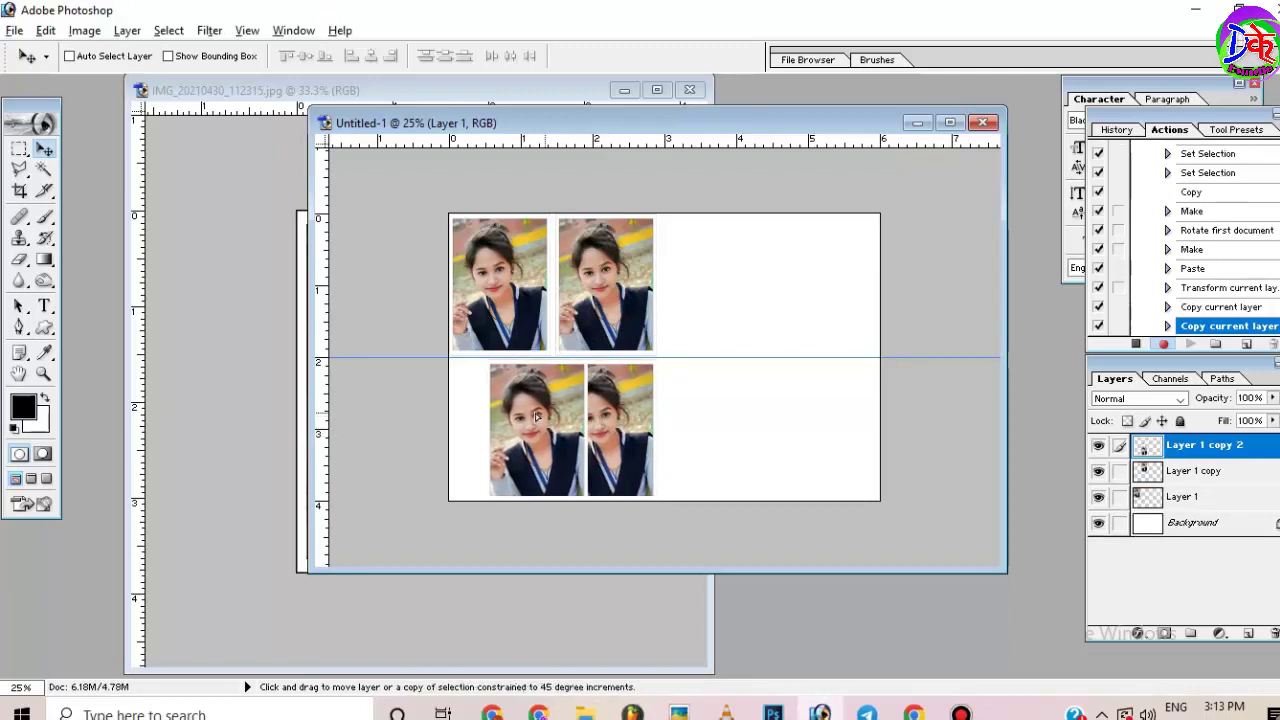
left_click_drag(589, 424, 591, 425)
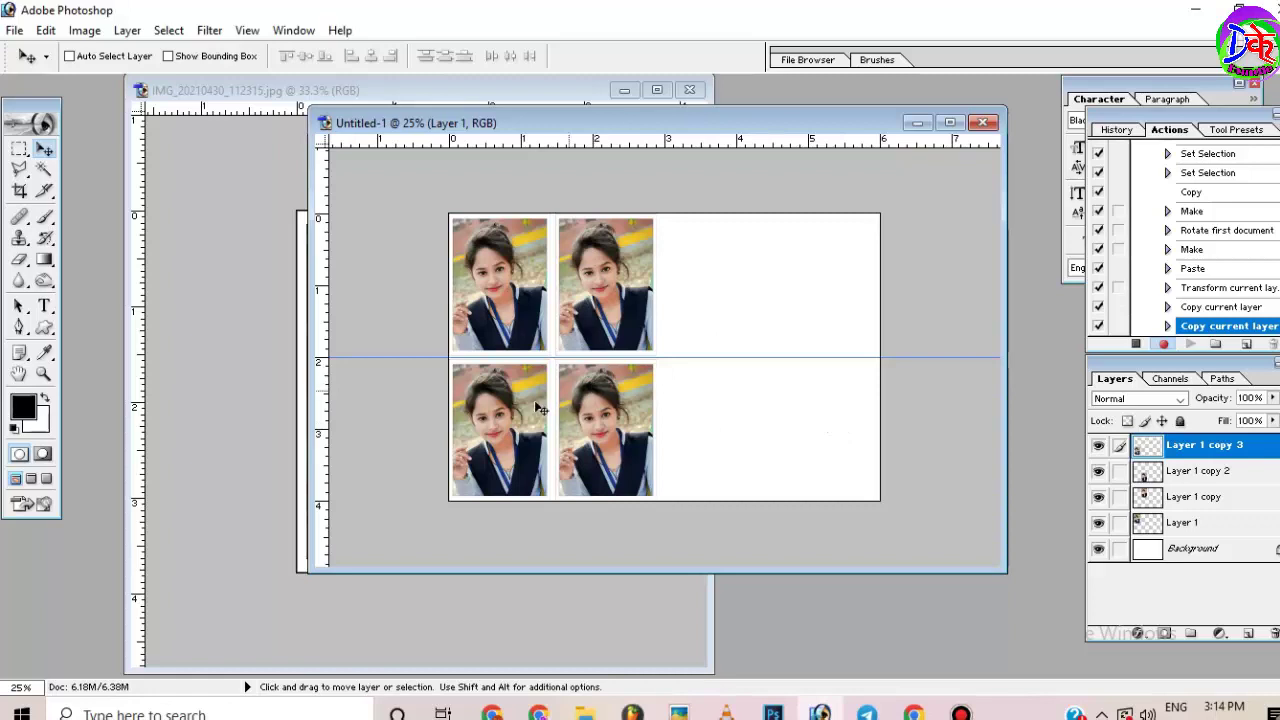
mouse_move(514, 415)
left_mouse_down()
mouse_move(826, 440)
mouse_move(841, 298)
left_mouse_up()
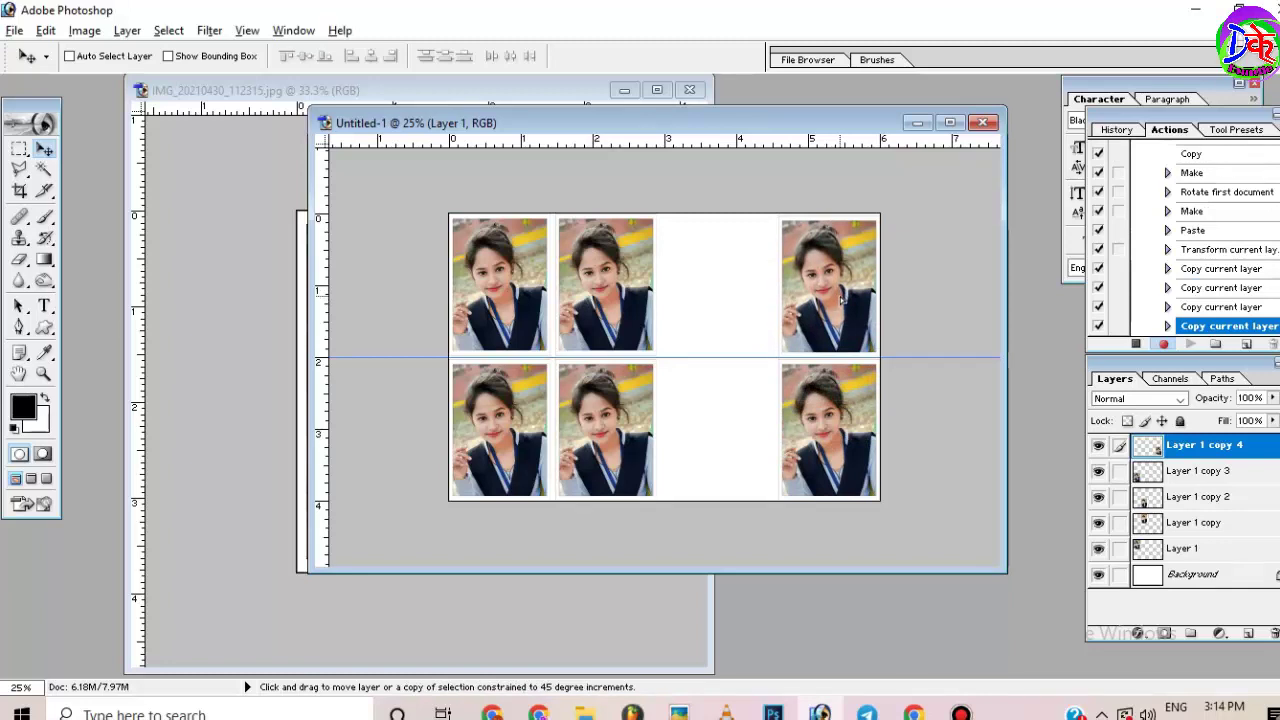
left_click_drag(845, 298, 733, 290)
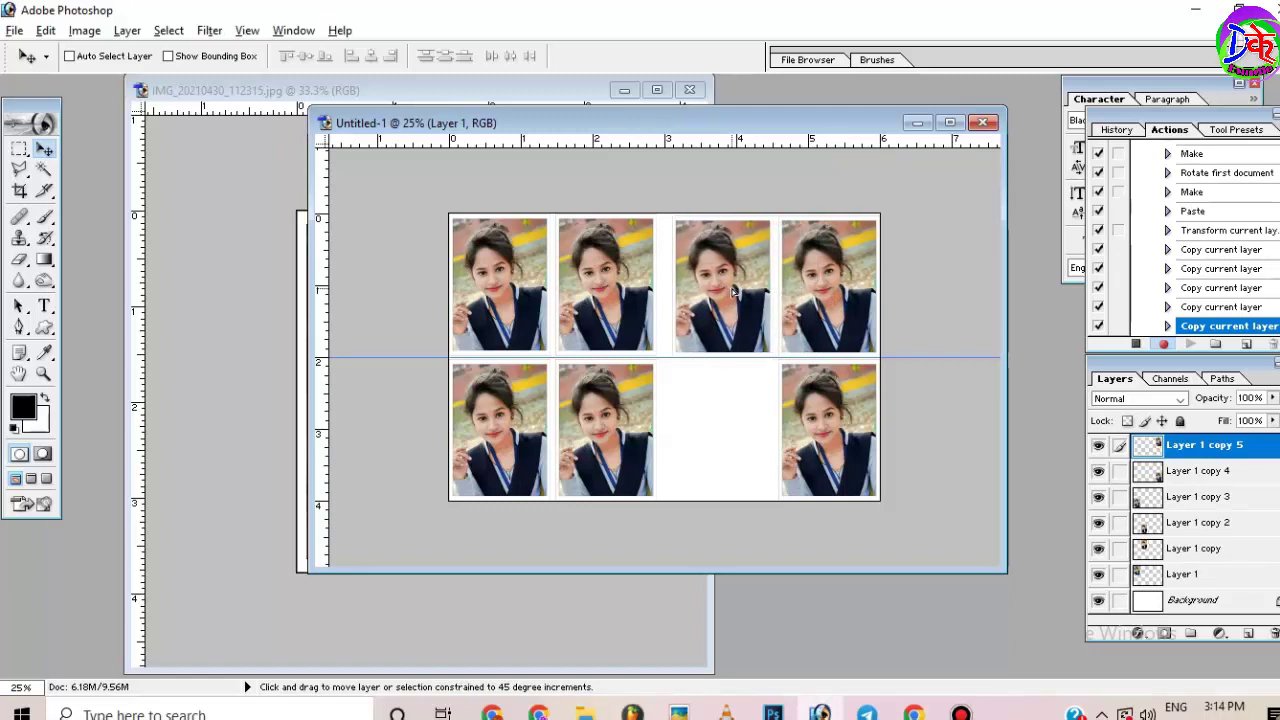
left_click_drag(733, 291, 738, 426)
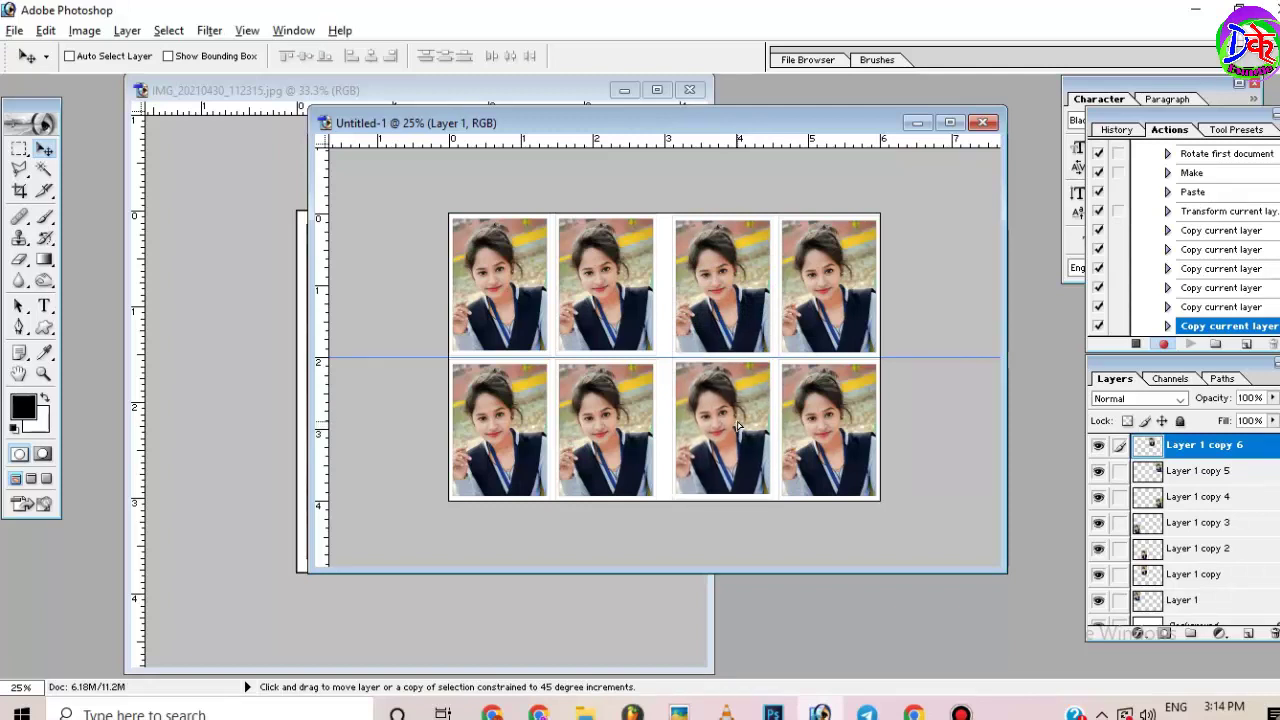
left_click_drag(741, 428, 860, 430)
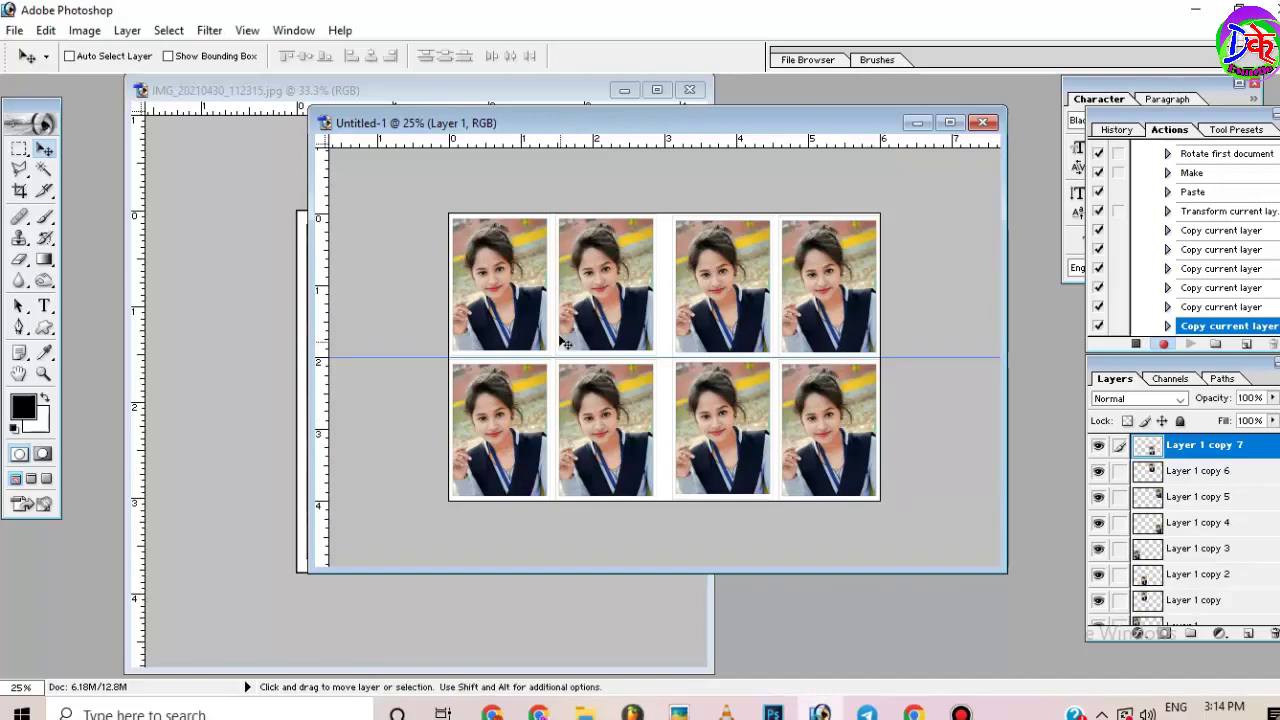
left_click(84, 30)
mouse_move(213, 356)
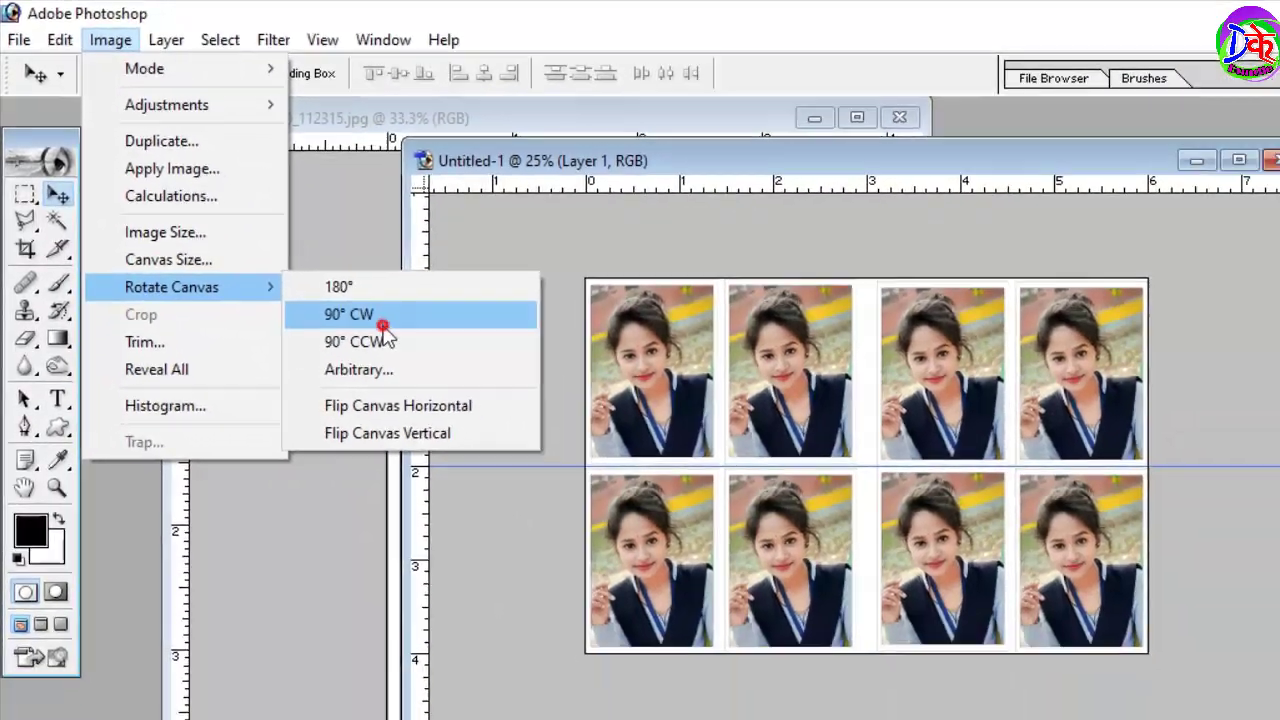
Rotate the sheet 90° clockwise to portrait and stop recording the action.
left_click(466, 400)
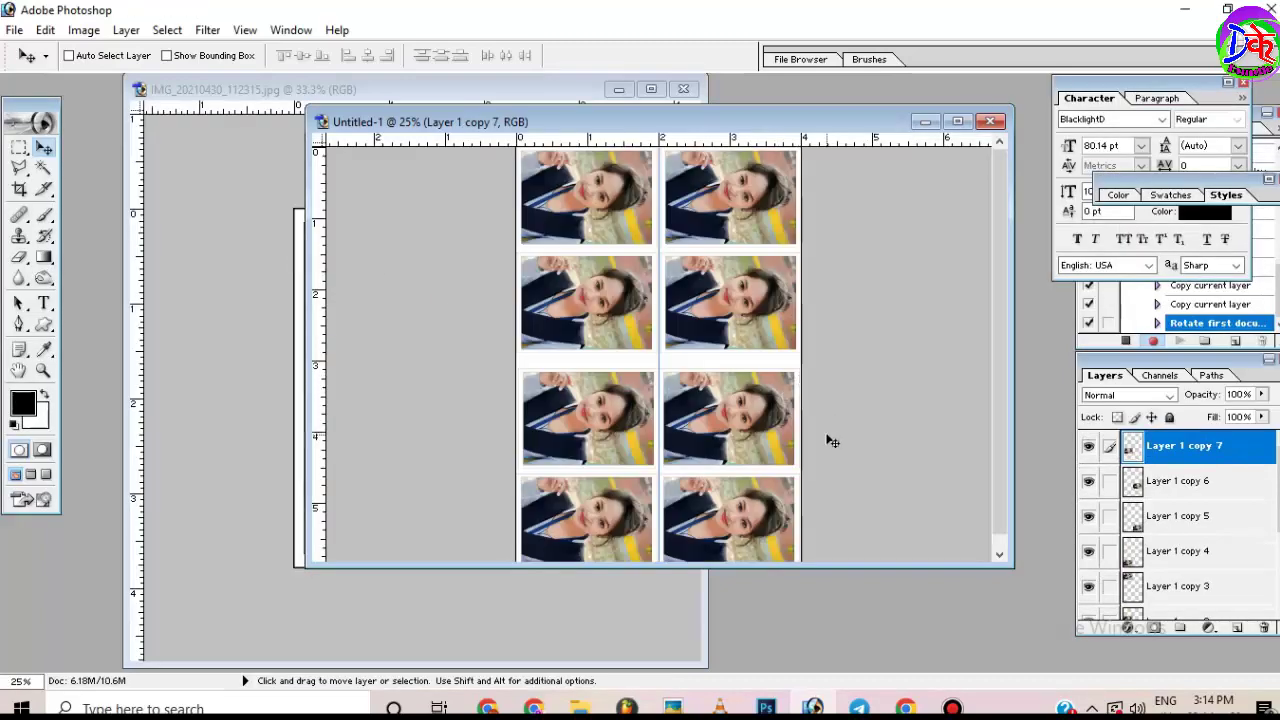
key("ctrl+minus")
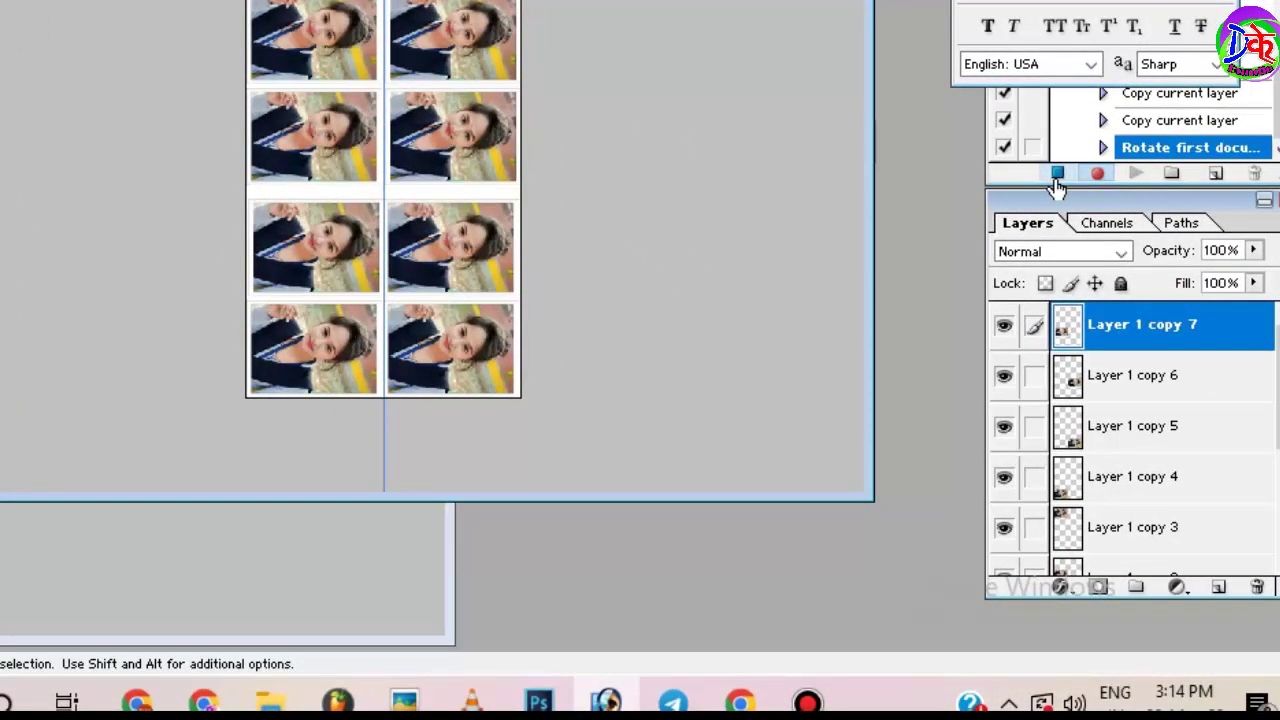
left_click(1057, 176)
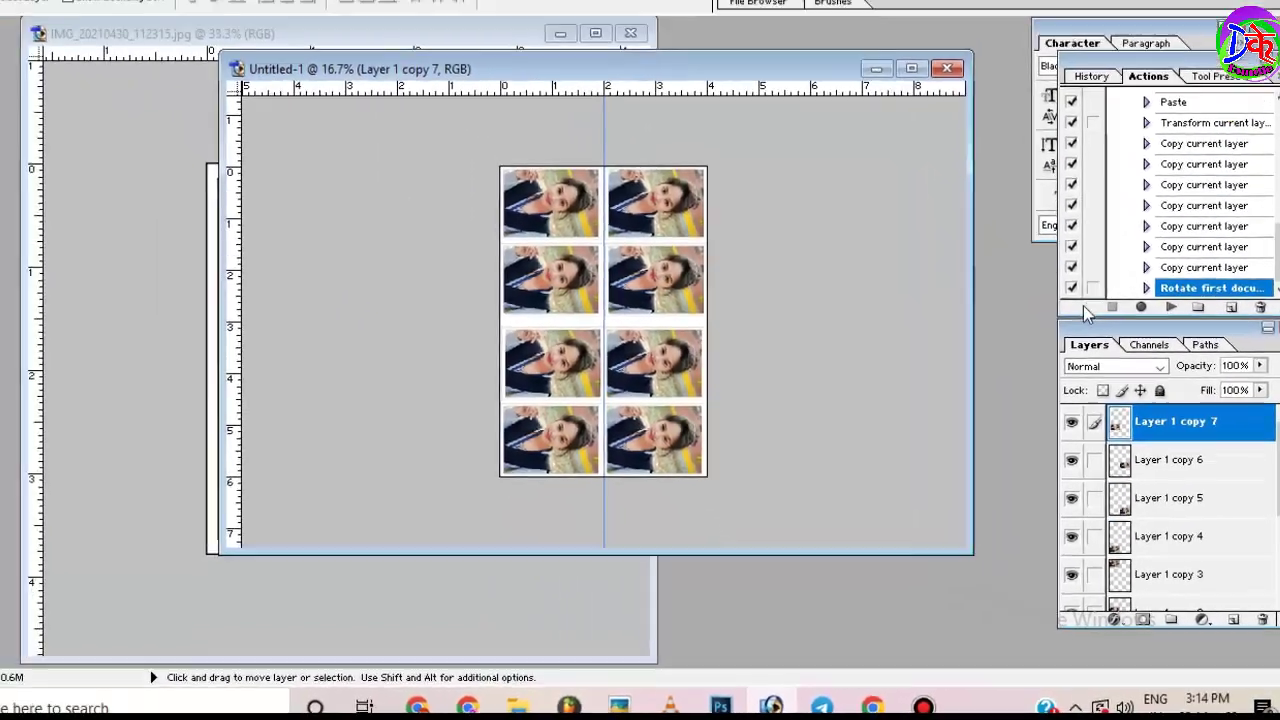
Review the recorded steps in the Actions panel and move the Untitled-1 window left.
scroll(1180, 235, "up", 1)
scroll(1180, 235, "up", 2)
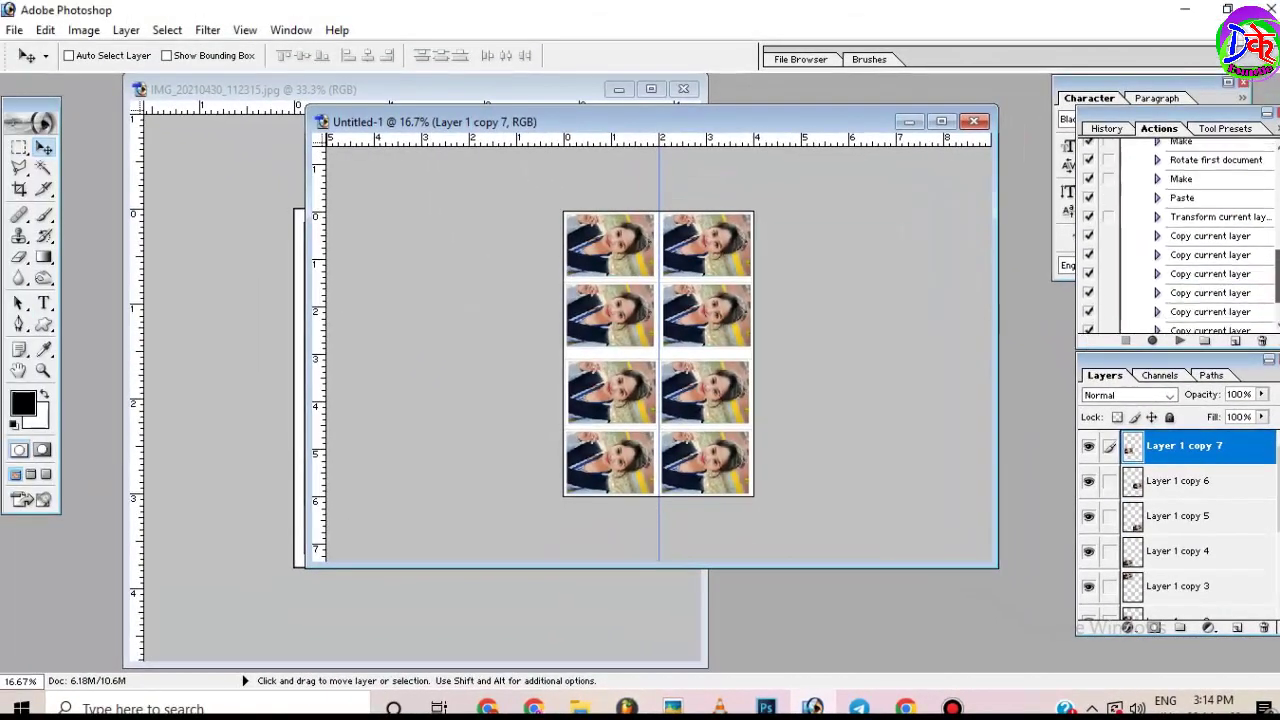
scroll(1180, 235, "up", 1)
scroll(1180, 235, "up", 3)
scroll(1180, 235, "up", 3)
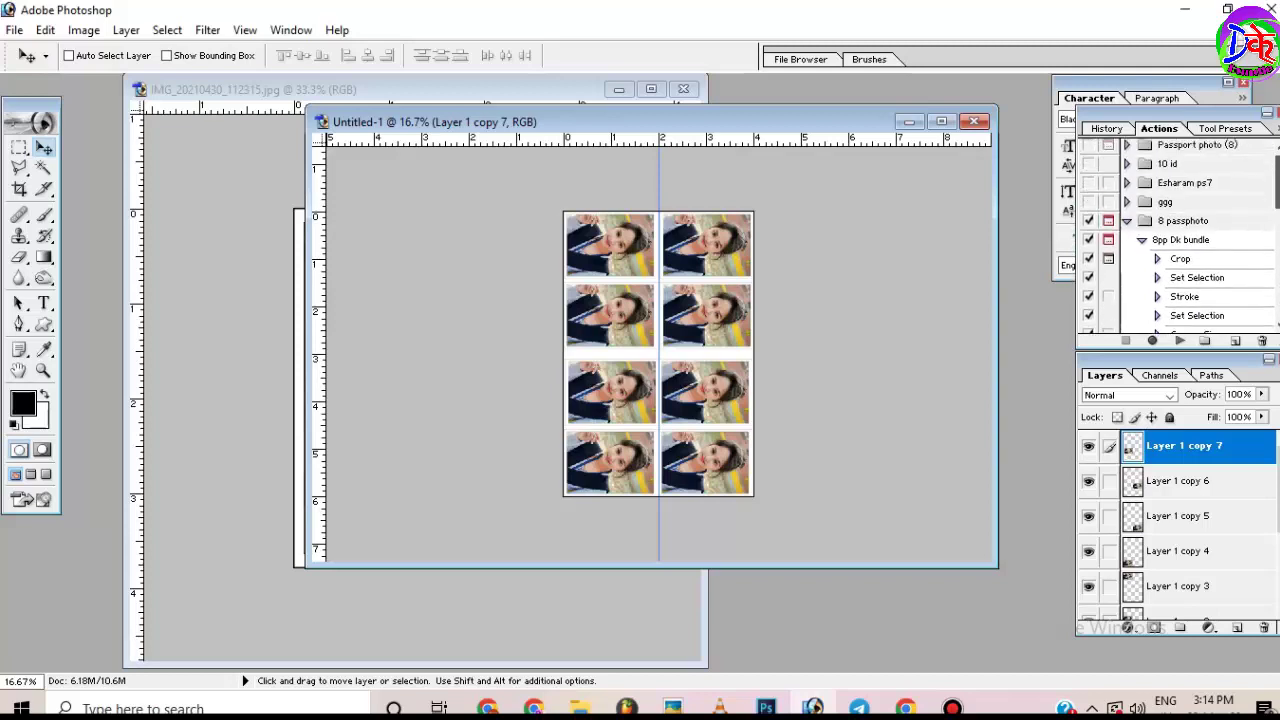
scroll(1180, 235, "down", 3)
scroll(1180, 235, "up", 3)
scroll(1180, 235, "down", 3)
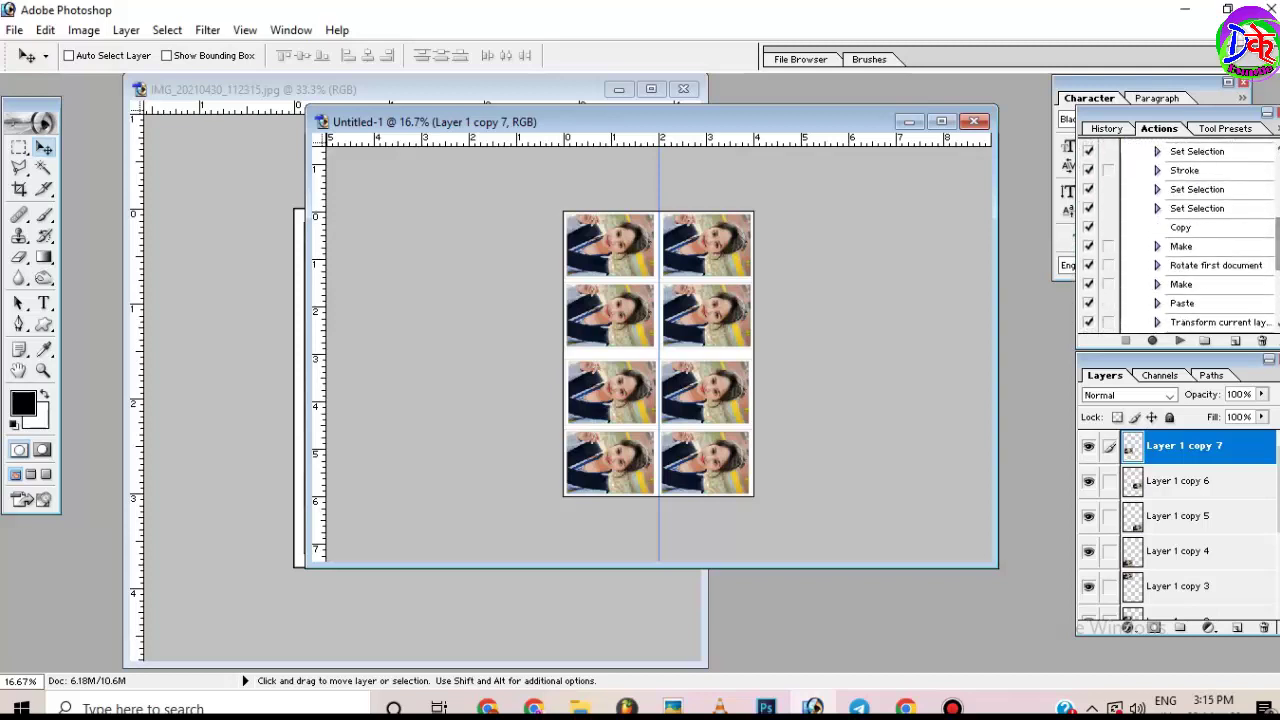
scroll(1180, 235, "down", 3)
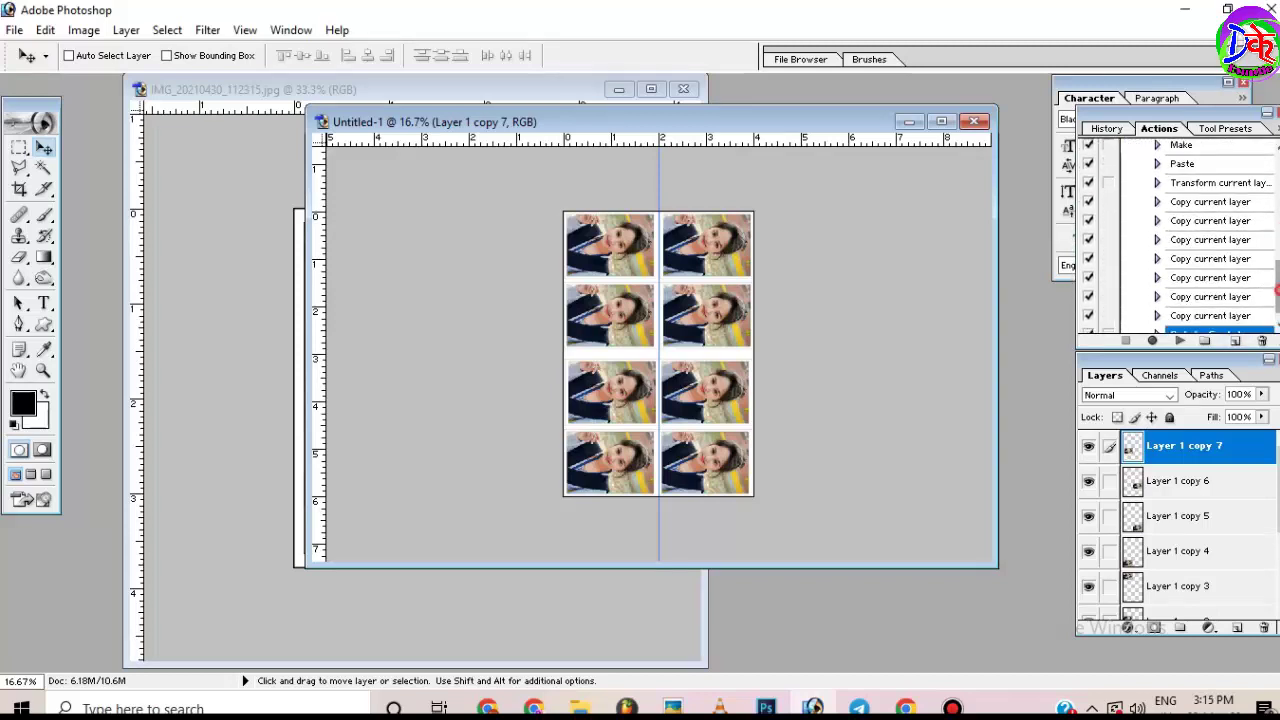
scroll(1180, 235, "down", 1)
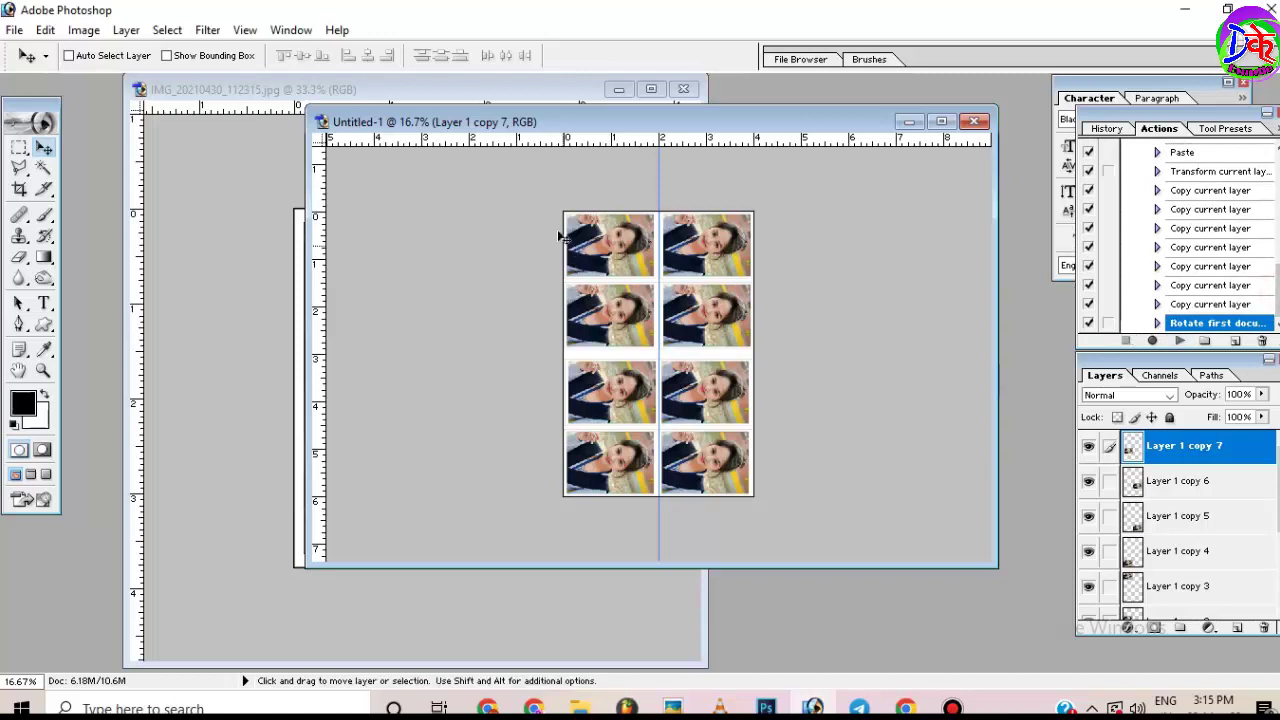
left_click_drag(712, 122, 600, 125)
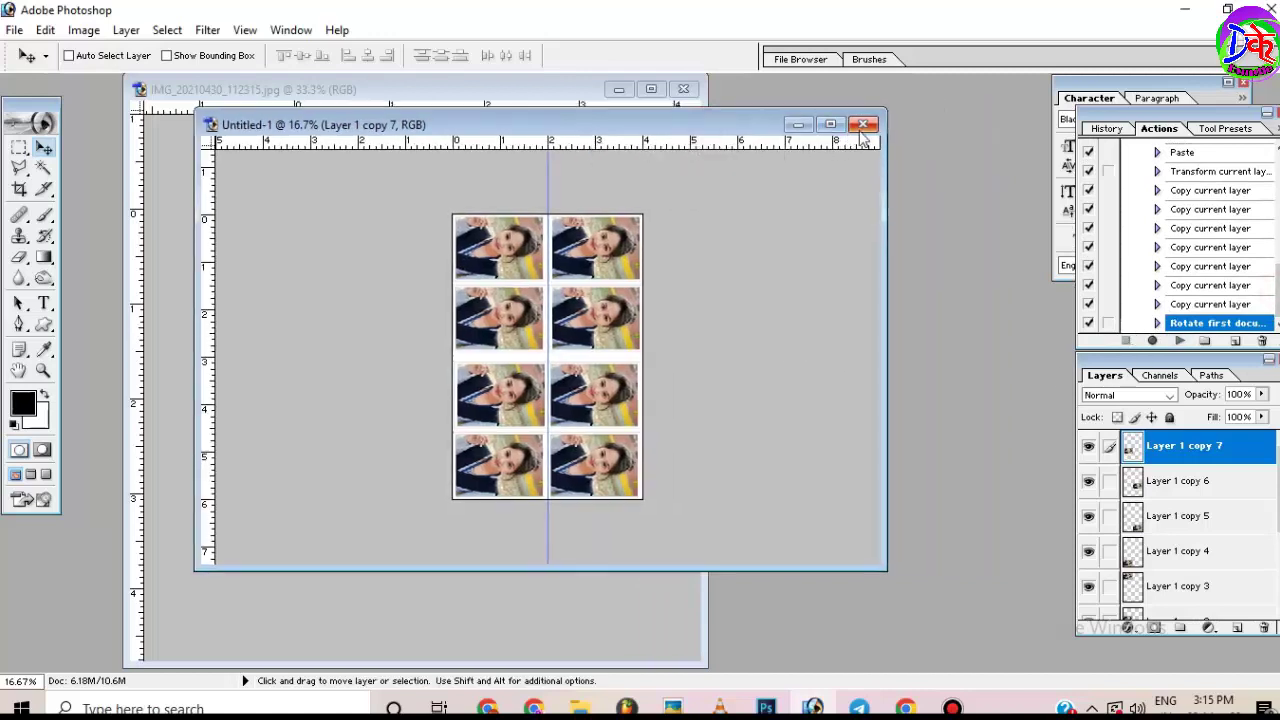
Close the Untitled-1 sheet and the original photo without saving.
left_click(863, 124)
left_click(649, 277)
left_click(649, 277)
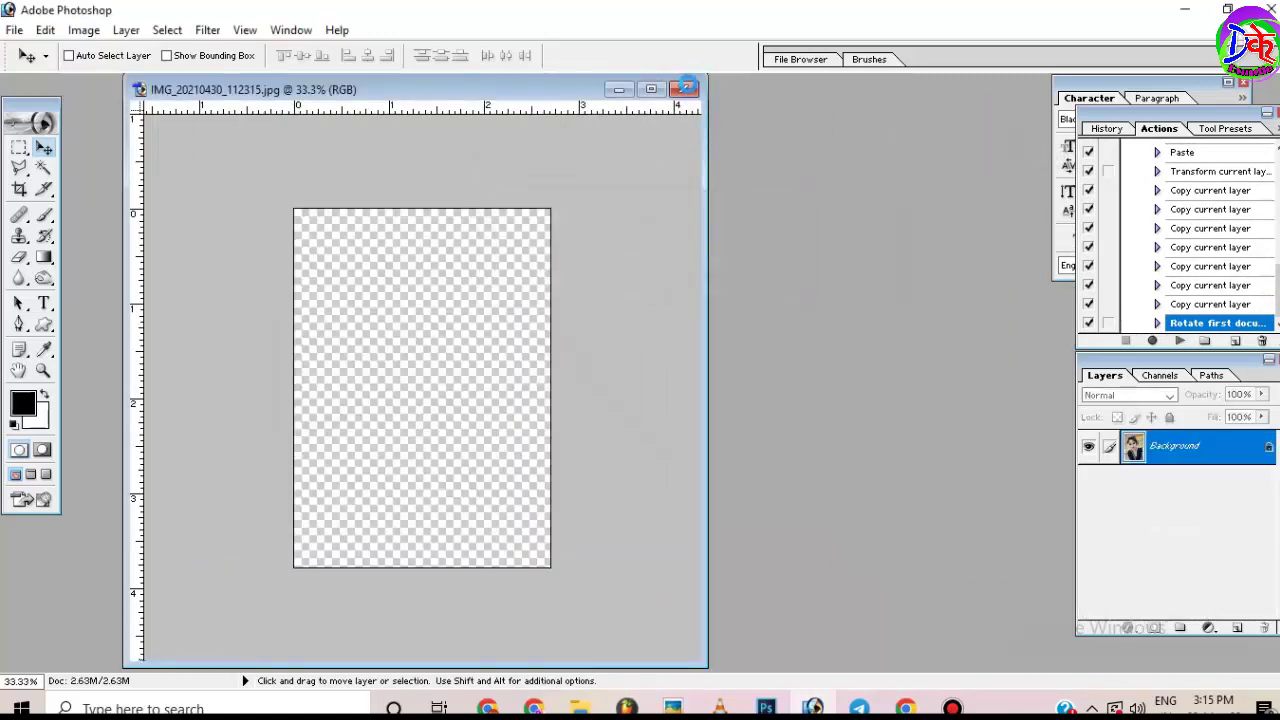
left_click(684, 89)
left_click(649, 277)
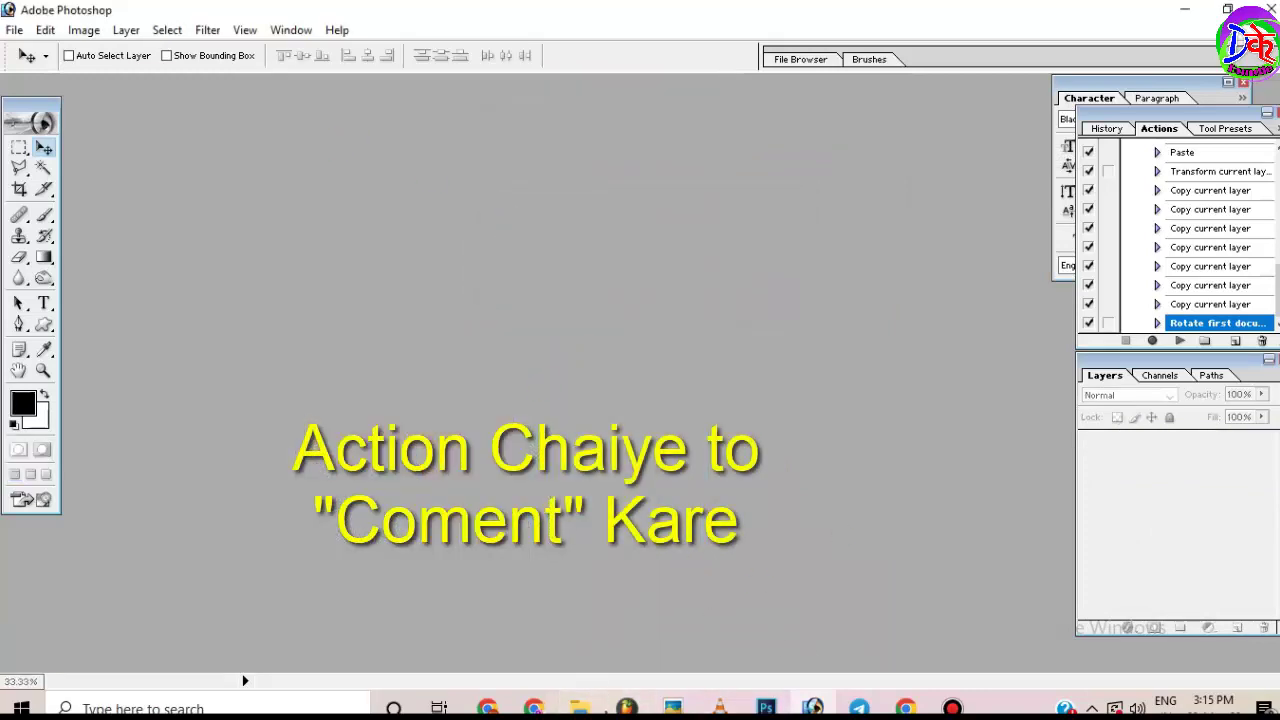
Open IMG_20210419_200436 from the pictures folder and reposition and enlarge its window.
left_click(577, 708)
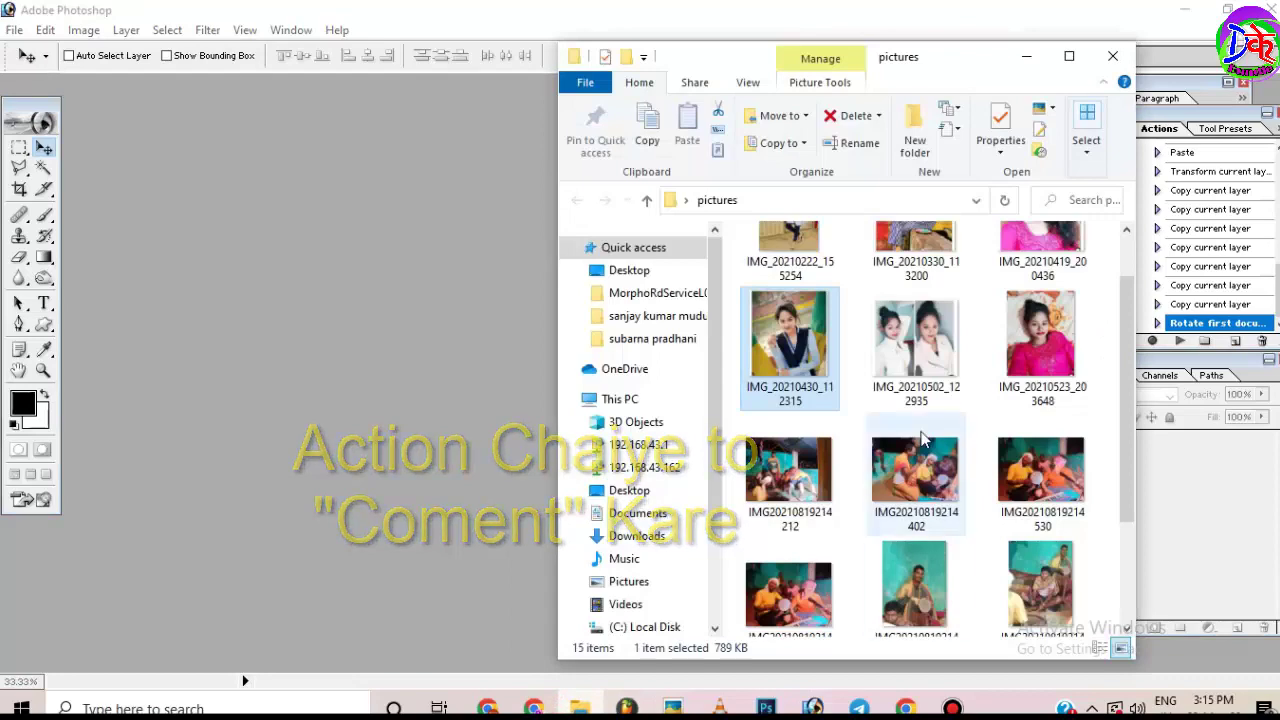
scroll(1033, 372, "up", 1)
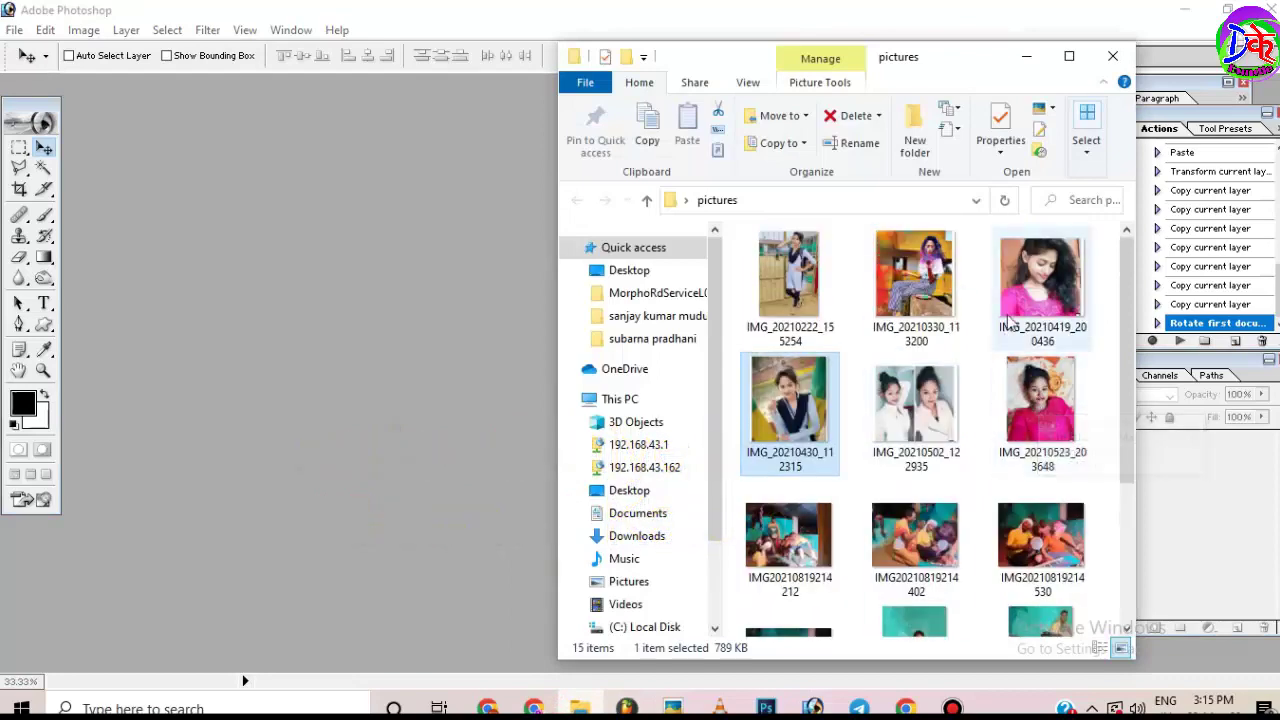
double_click(1038, 276)
left_click_drag(461, 331, 460, 331)
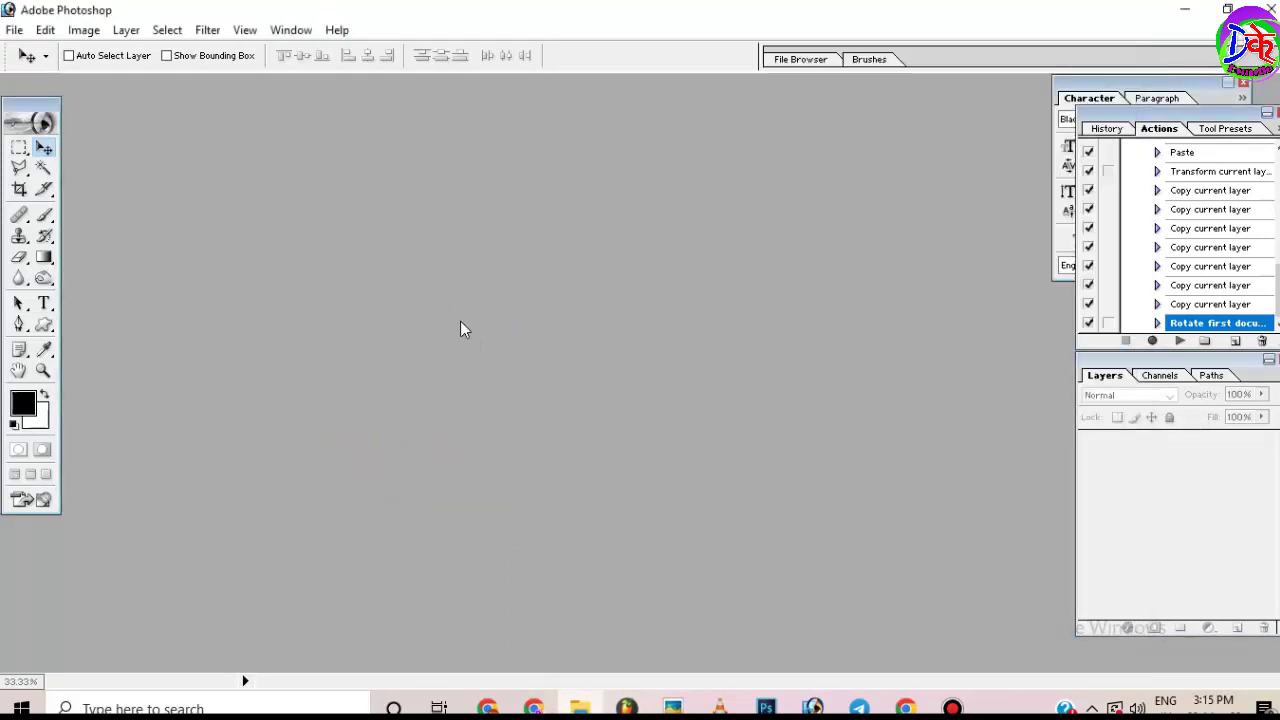
left_click_drag(396, 90, 435, 106)
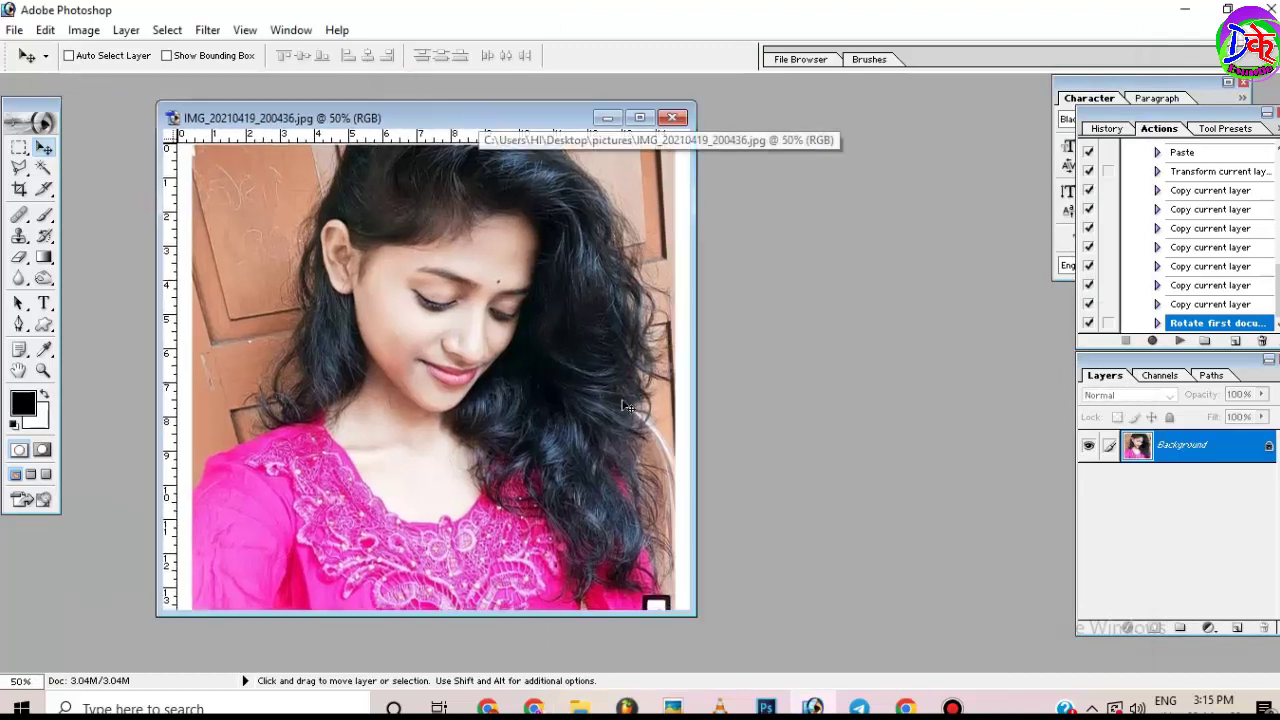
left_click_drag(684, 613, 707, 643)
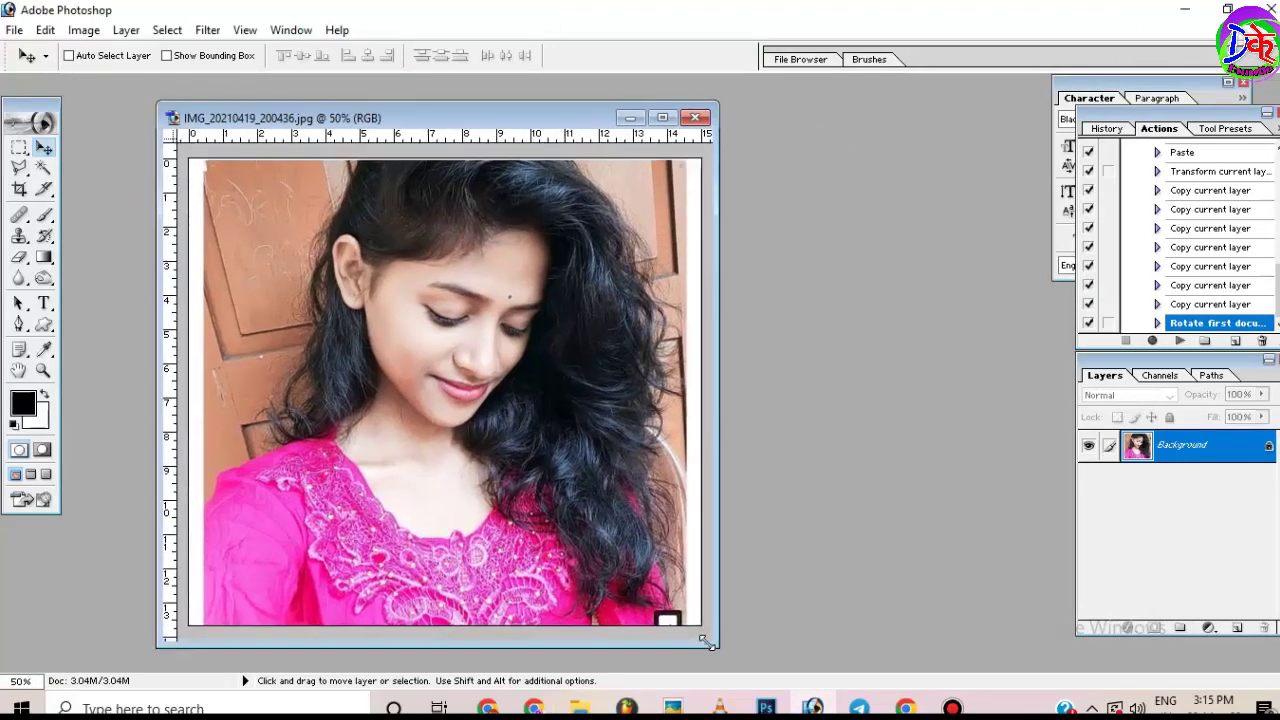
Collapse the 8pp Dk bundle action's steps and select that action.
scroll(1210, 300, "up", 1)
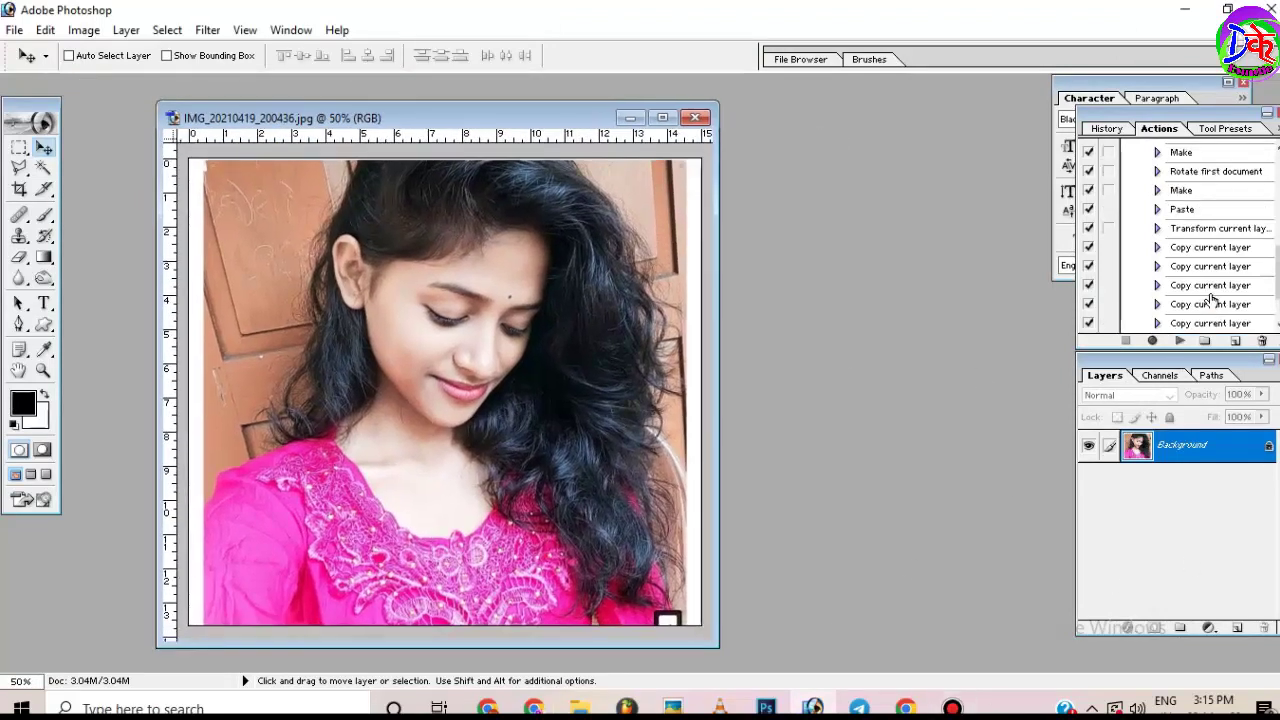
scroll(1212, 299, "up", 2)
scroll(1215, 298, "up", 3)
scroll(1218, 296, "up", 1)
scroll(1218, 296, "up", 1)
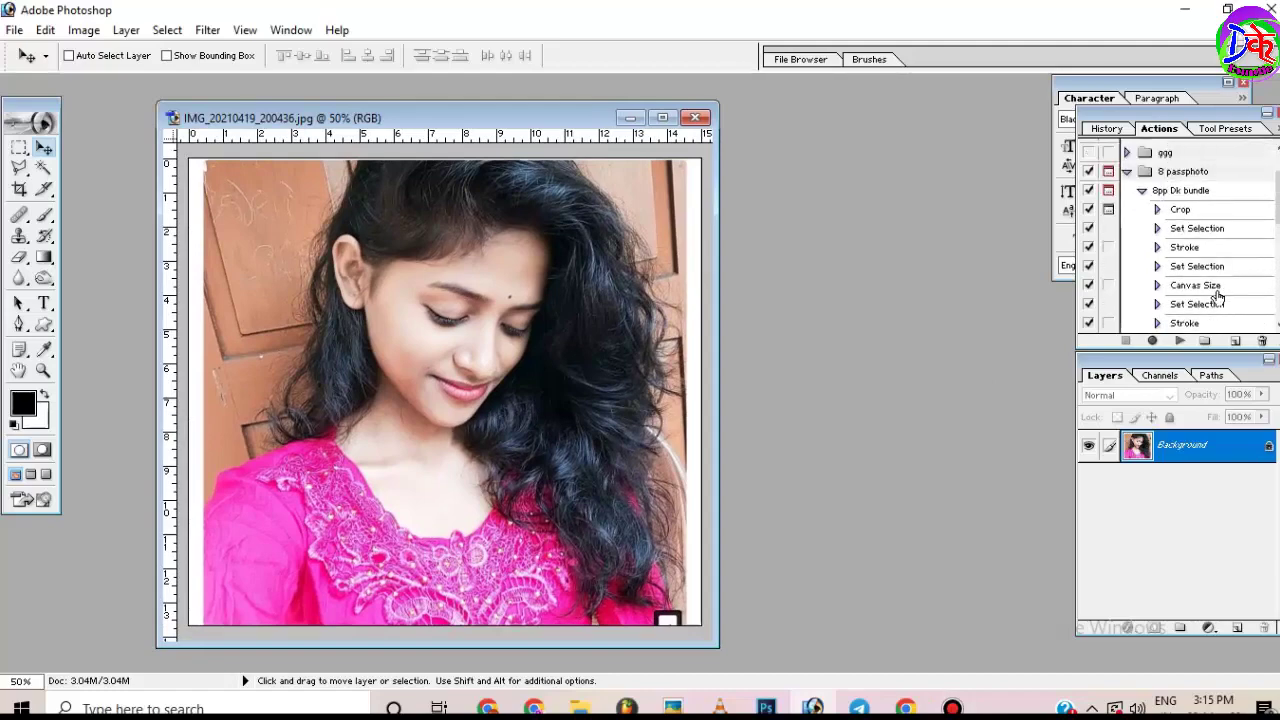
left_click(1142, 192)
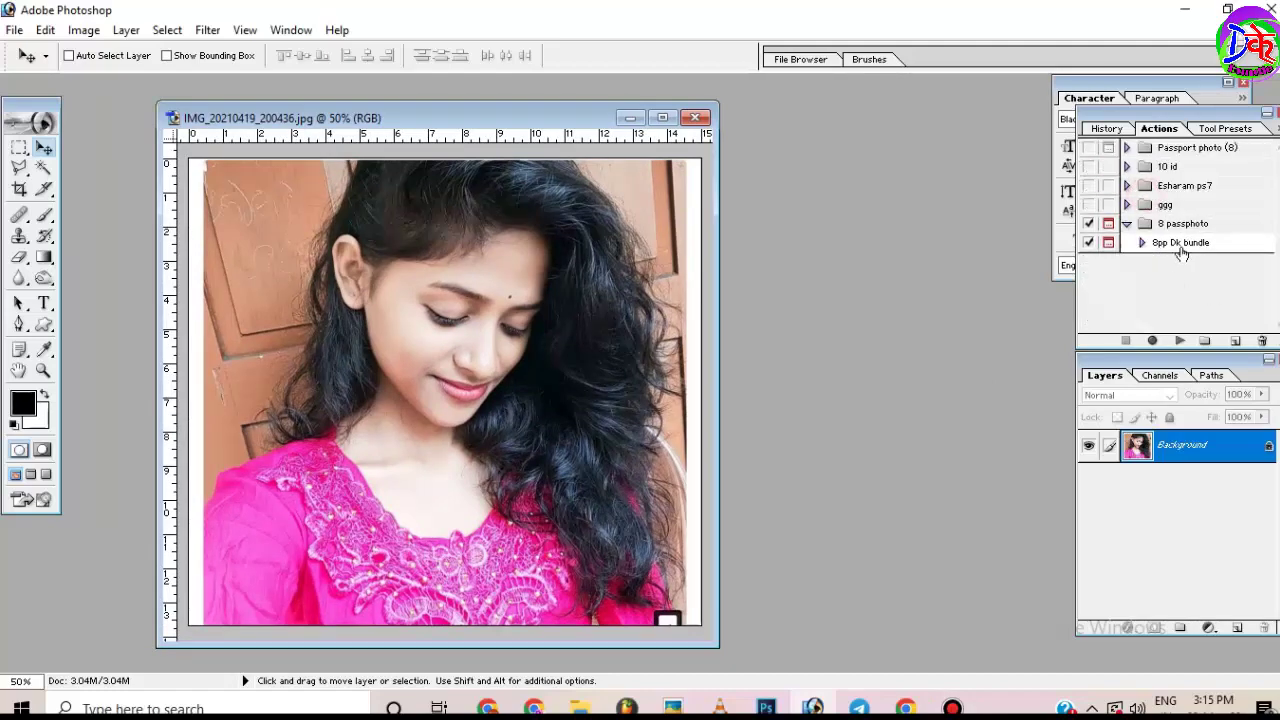
left_click(1165, 245)
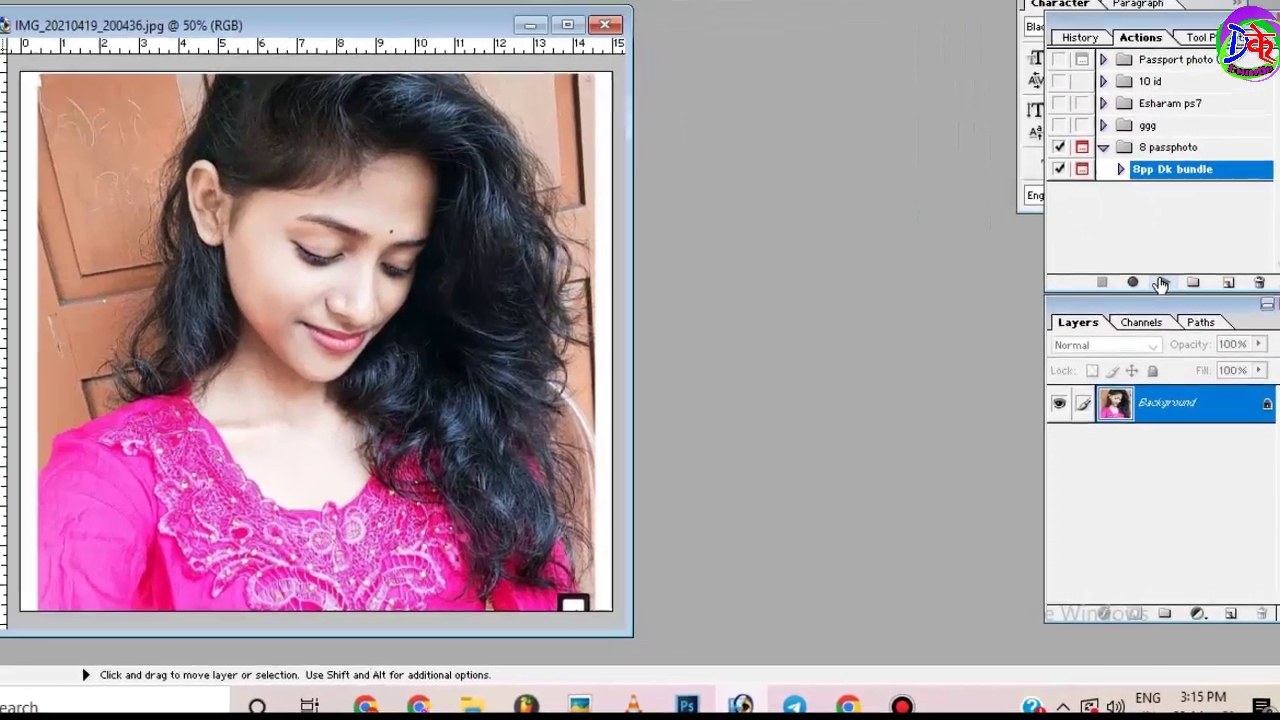
Play 8pp Dk bundle, fitting the crop around face and shoulders before committing it.
left_click(1152, 249)
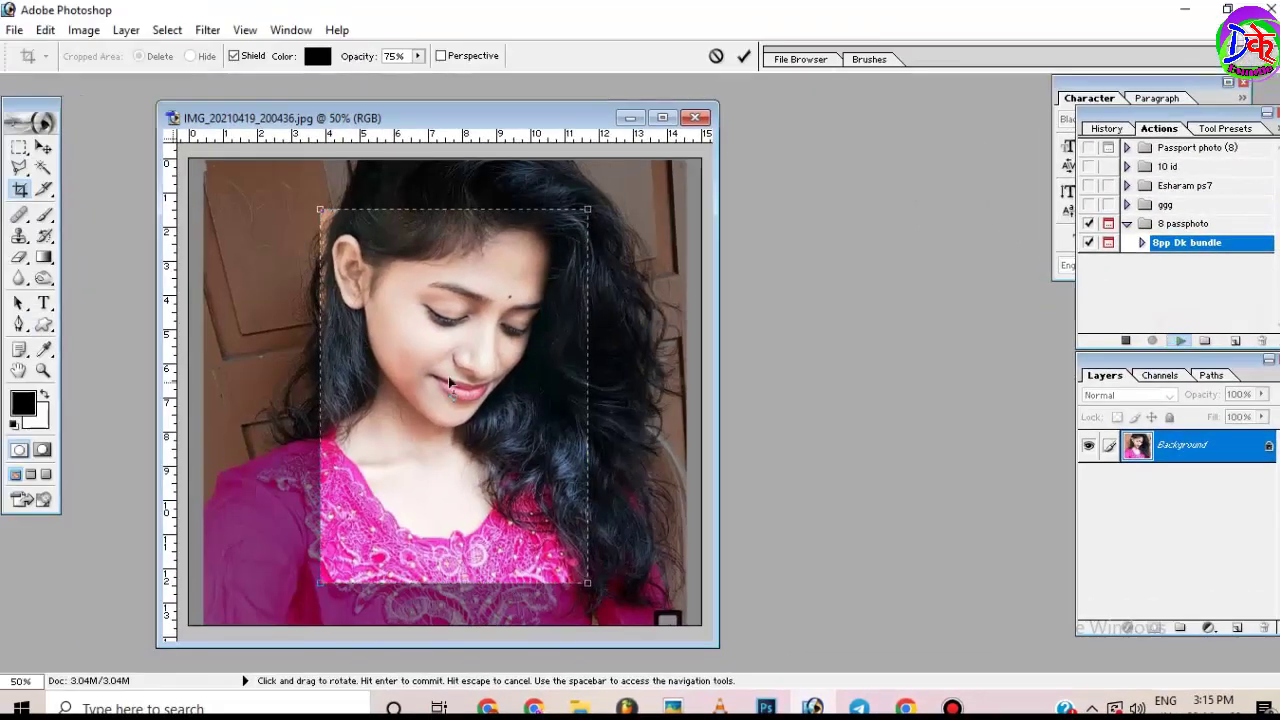
left_click_drag(587, 211, 649, 182)
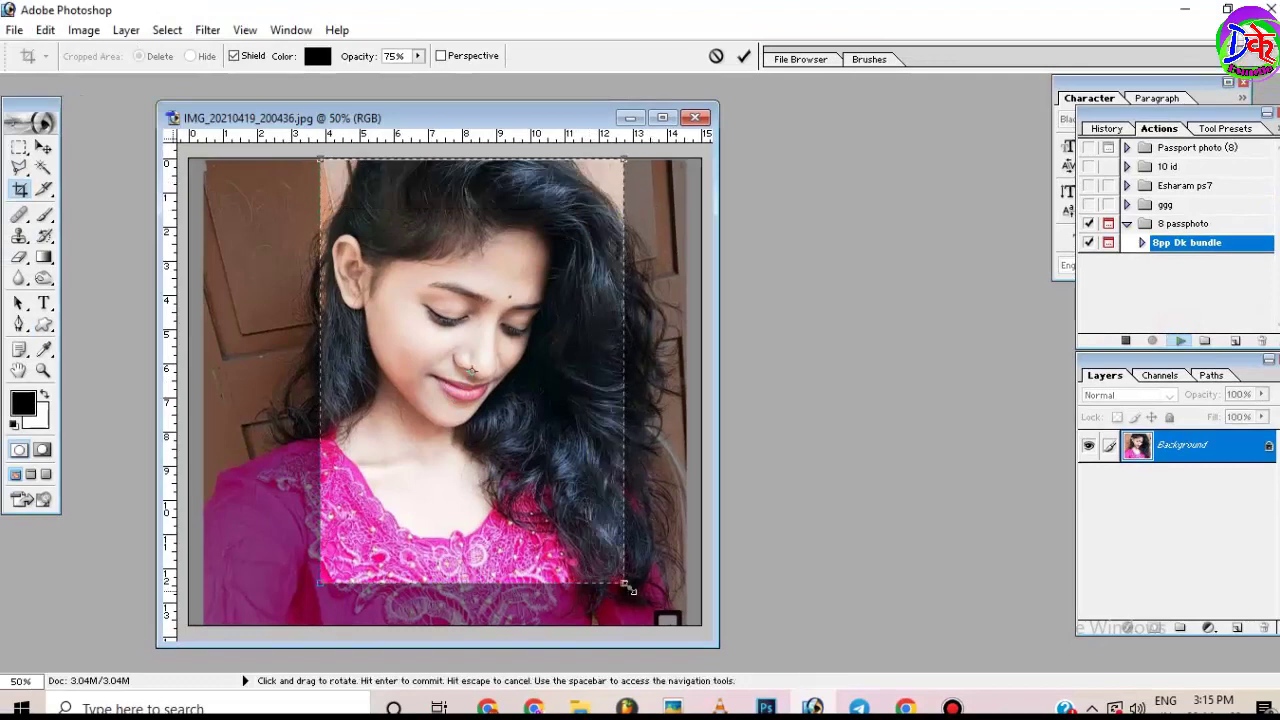
key("Return")
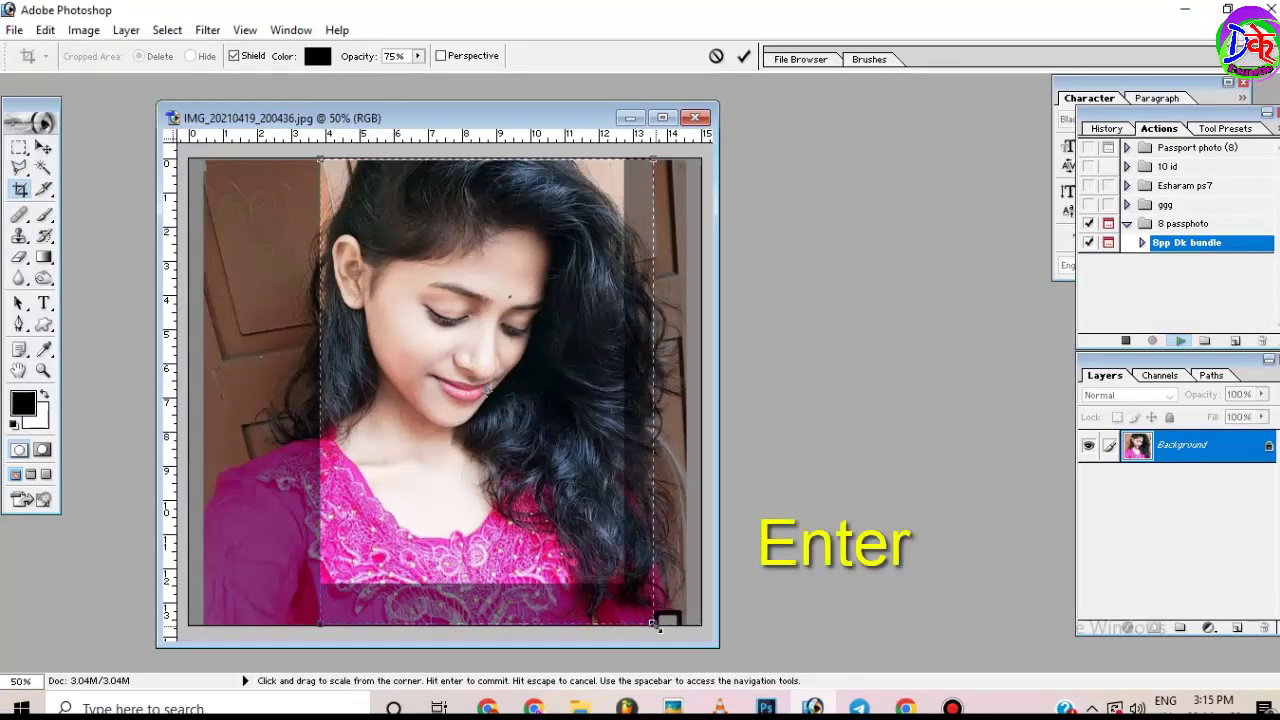
left_click_drag(630, 588, 654, 625)
left_click_drag(493, 508, 477, 505)
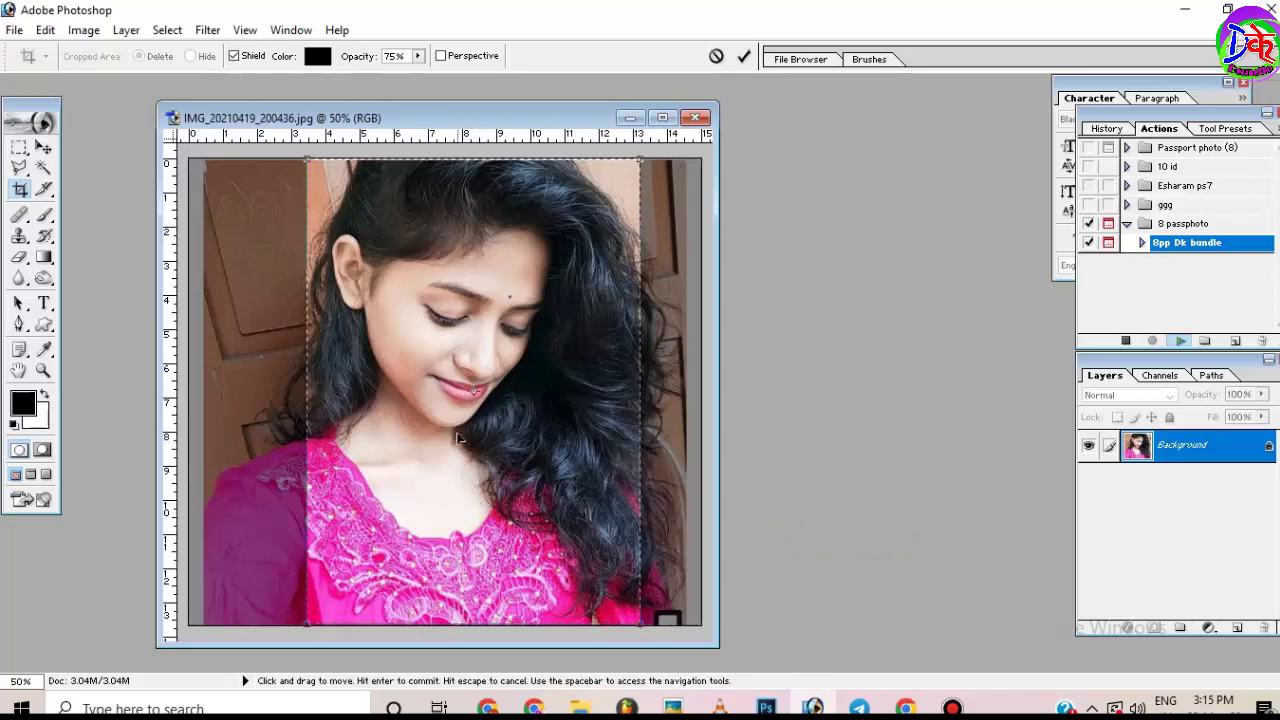
key("Return")
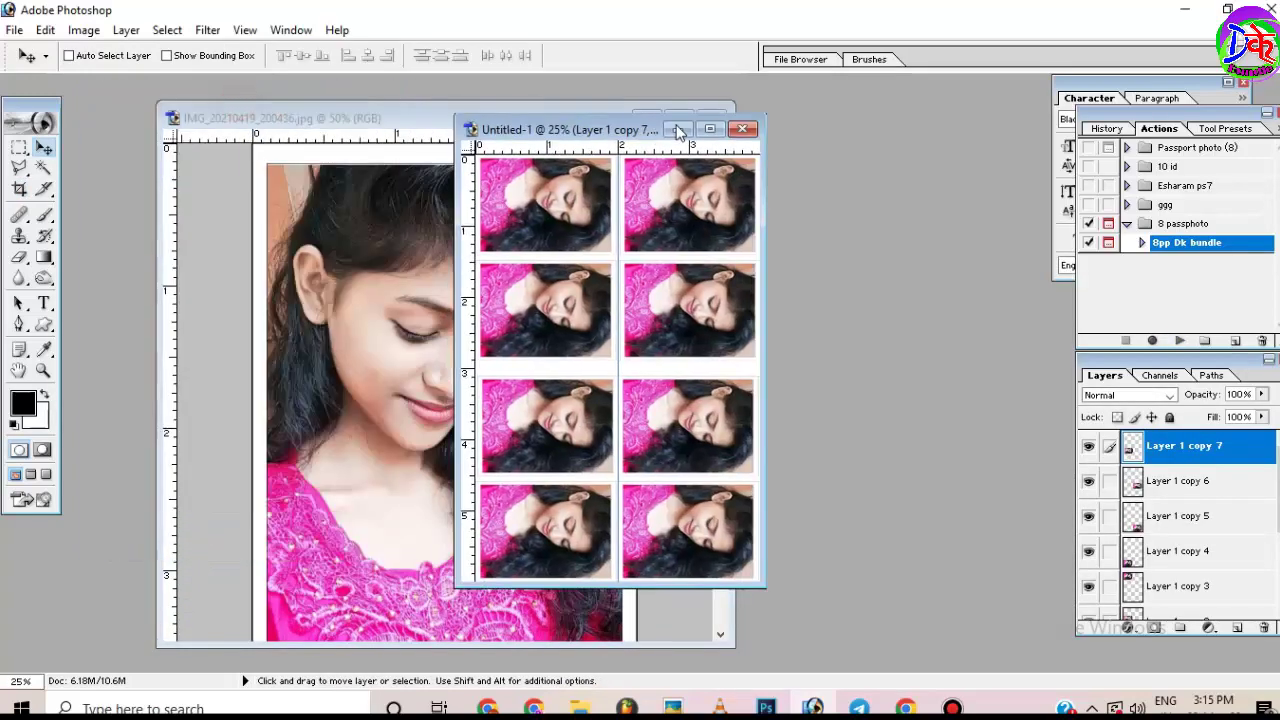
Close the source IMG photo without saving and maximize the Untitled-1 sheet.
left_click_drag(240, 101, 754, 121)
left_click(538, 118)
left_click(710, 118)
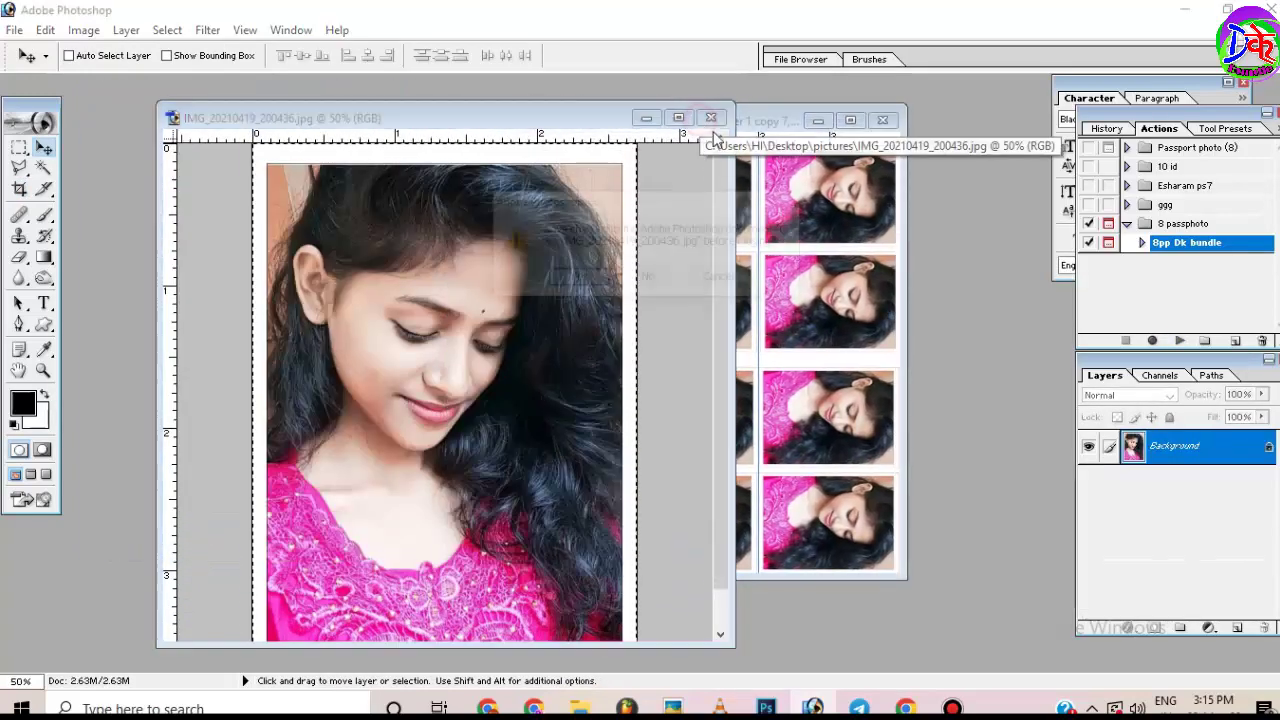
left_click(650, 280)
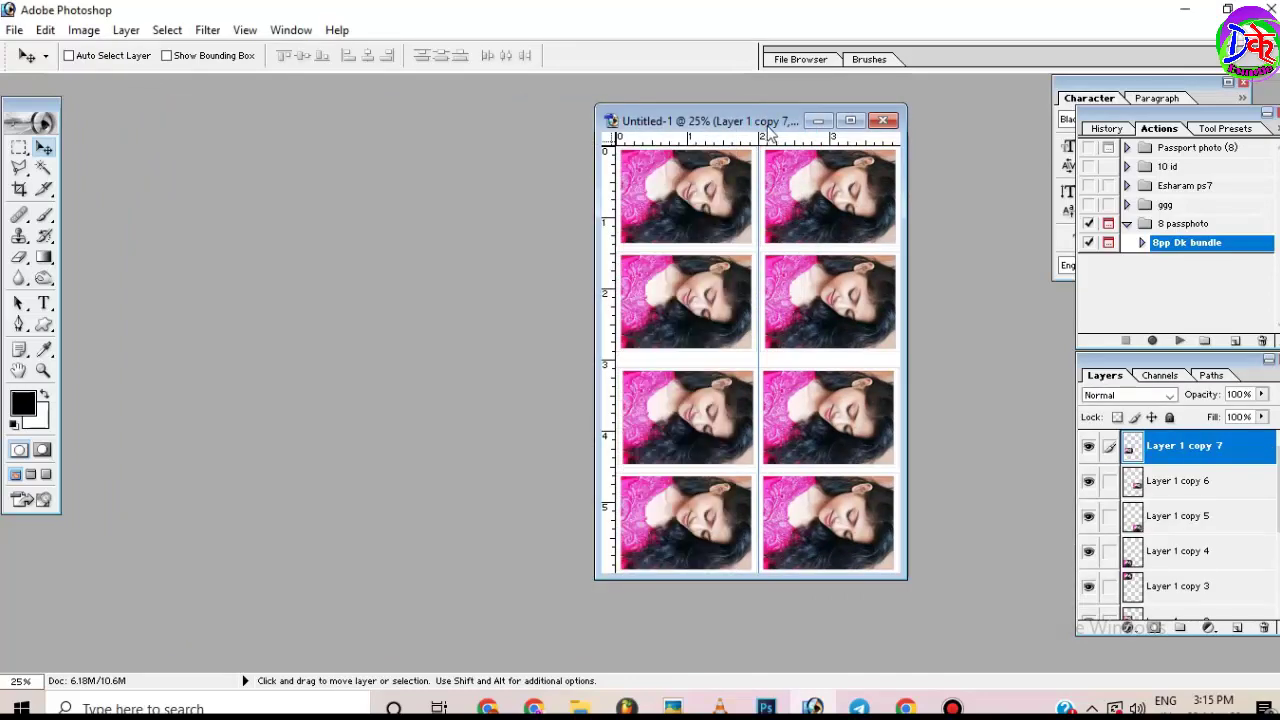
left_click(849, 121)
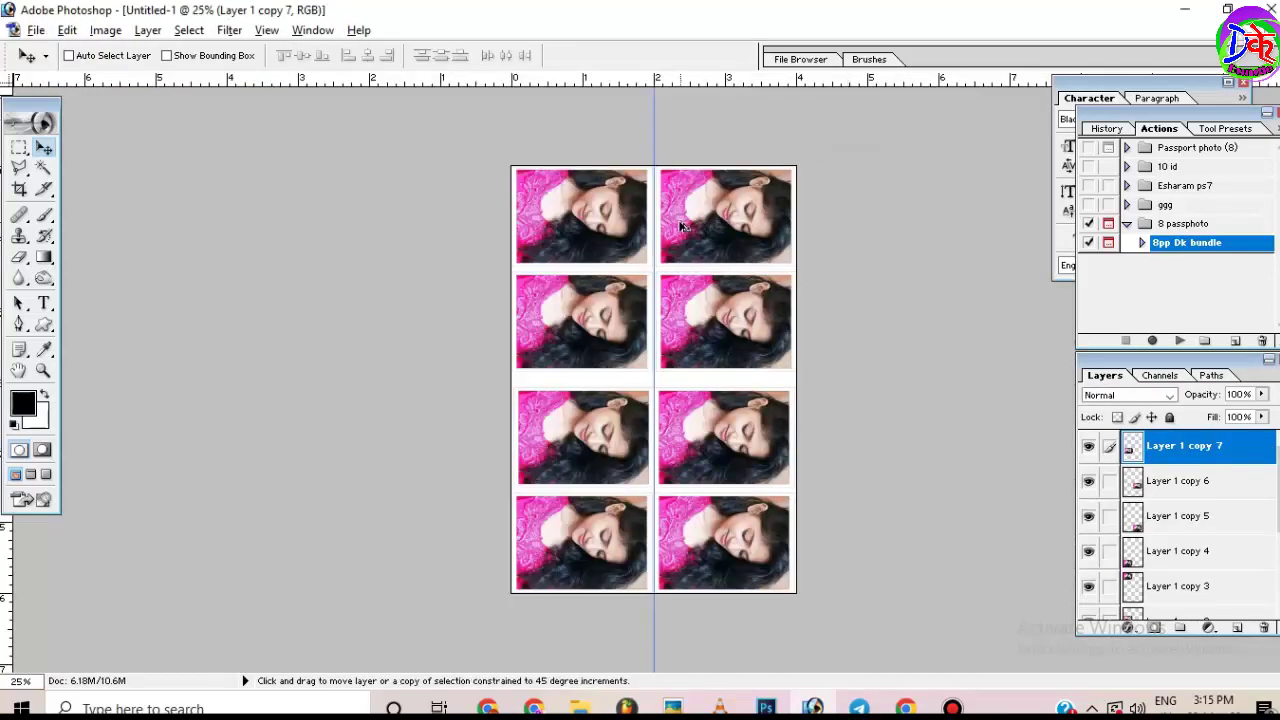
Zoom in and out to inspect the eight bordered photos on the sheet.
key("ctrl+plus")
key("ctrl+plus")
key("ctrl+plus")
key("ctrl+plus")
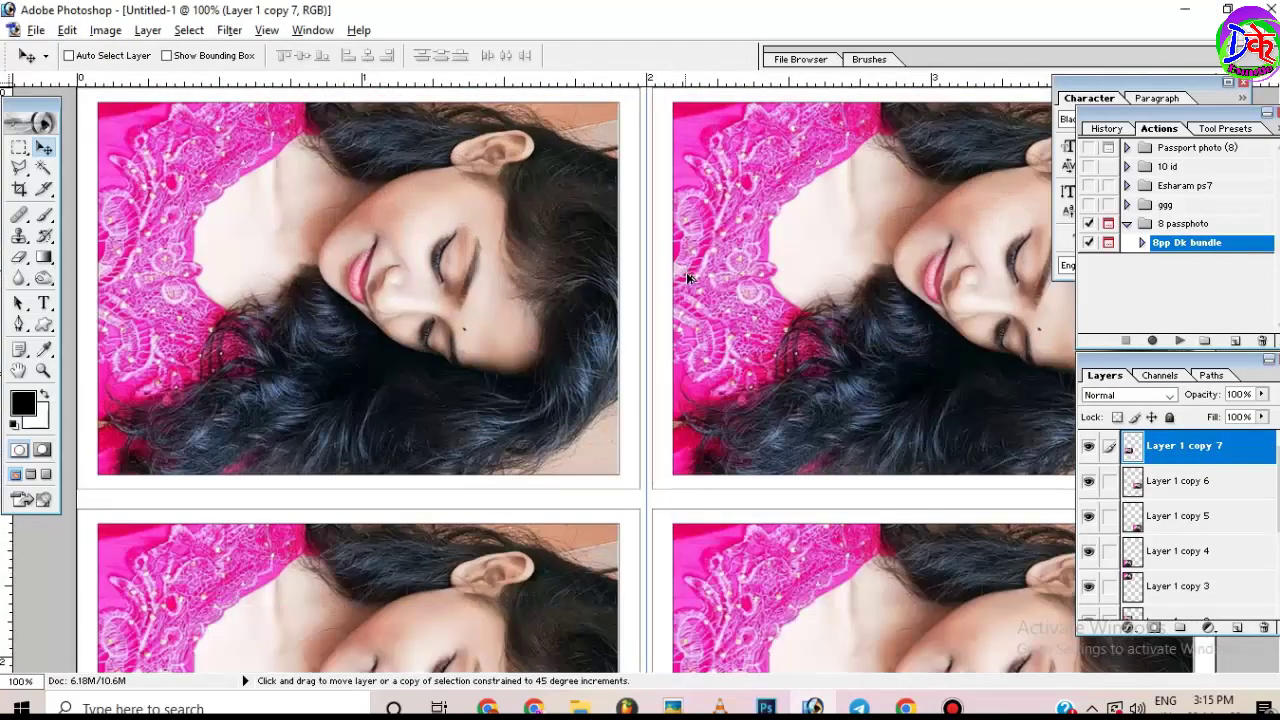
key("ctrl+plus")
key("ctrl+minus")
key("ctrl+minus")
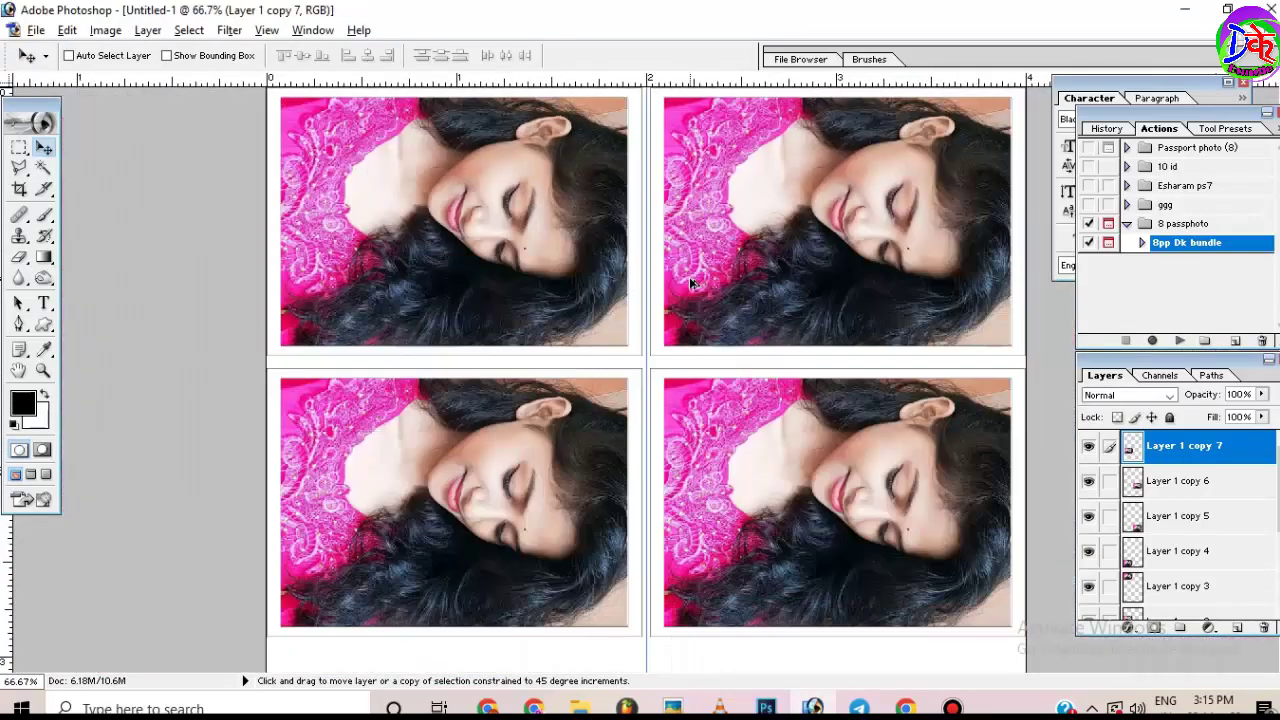
key("ctrl+minus")
key("ctrl+minus")
key("ctrl+minus")
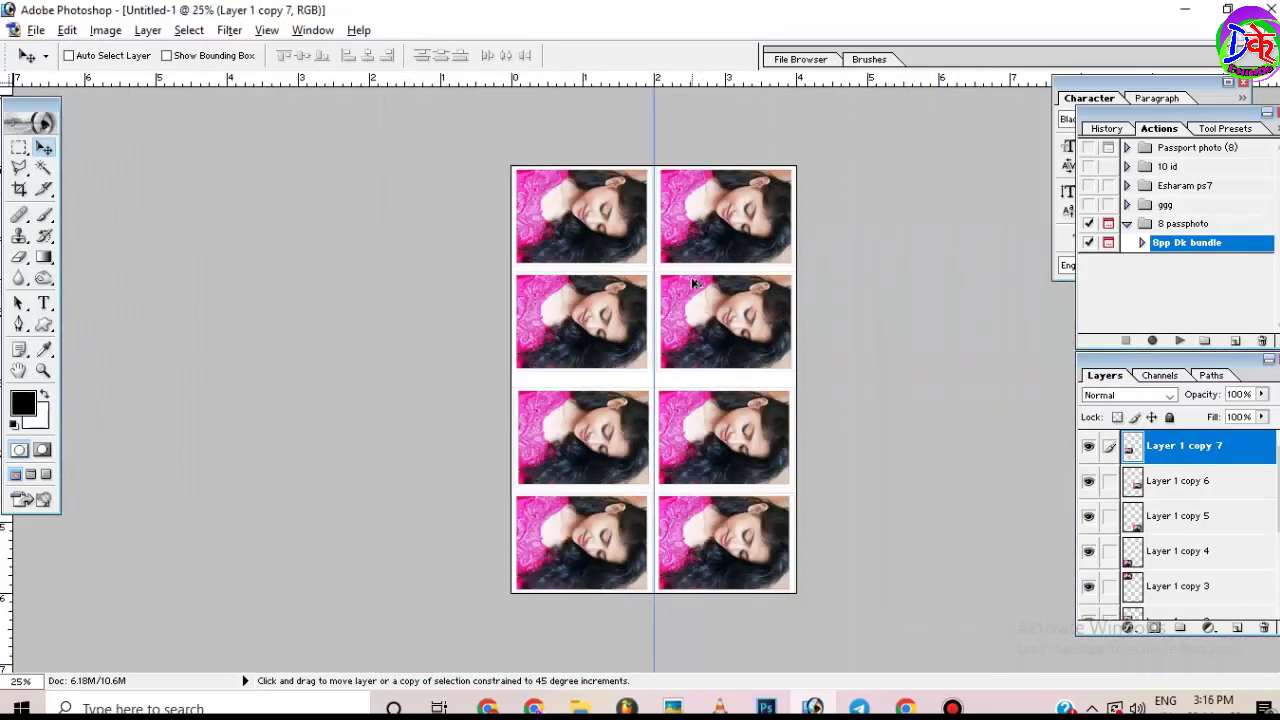
key("ctrl+plus")
key("ctrl+plus")
key("ctrl+plus")
key("ctrl+plus")
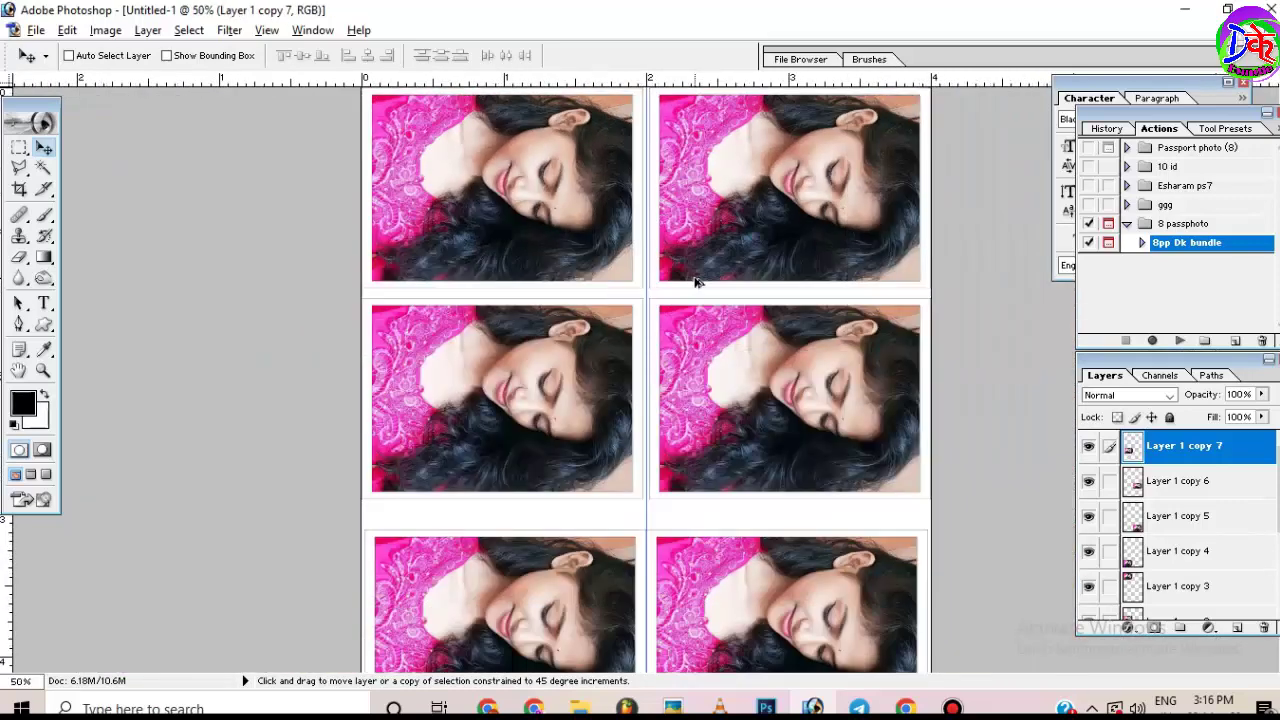
key("ctrl+plus")
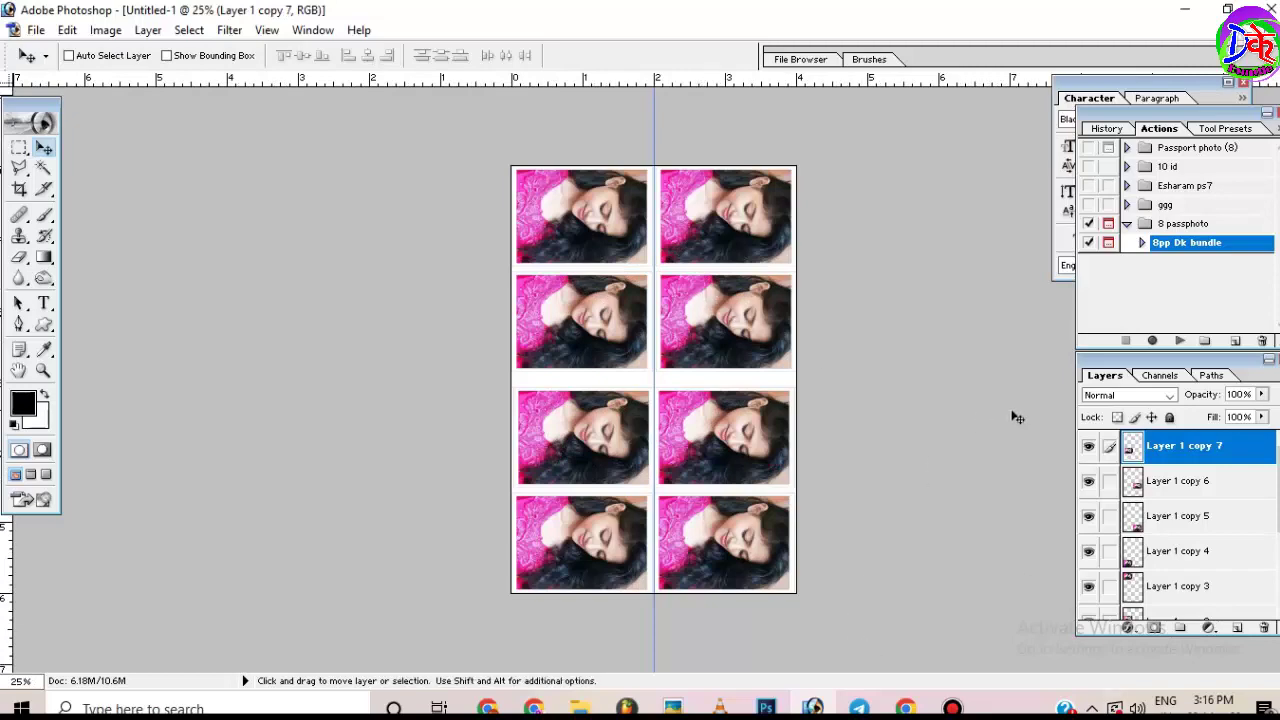